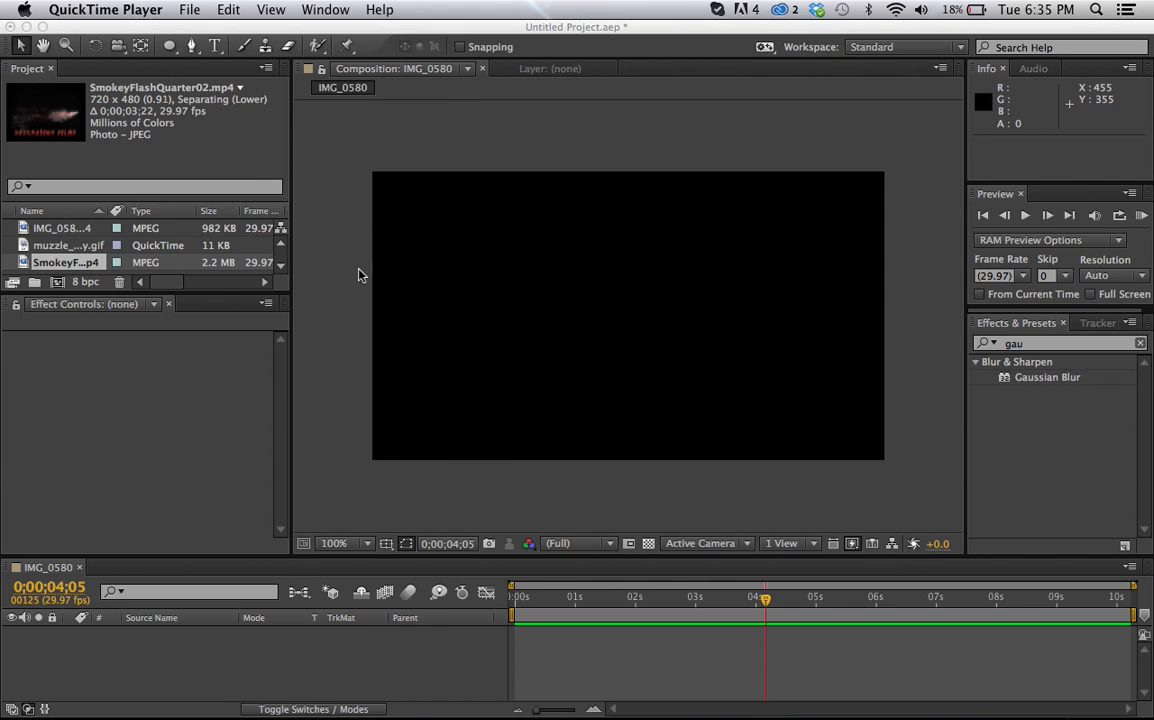
Step: Switch from QuickTime Player to After Effects
scroll(480, 446, down, 1)
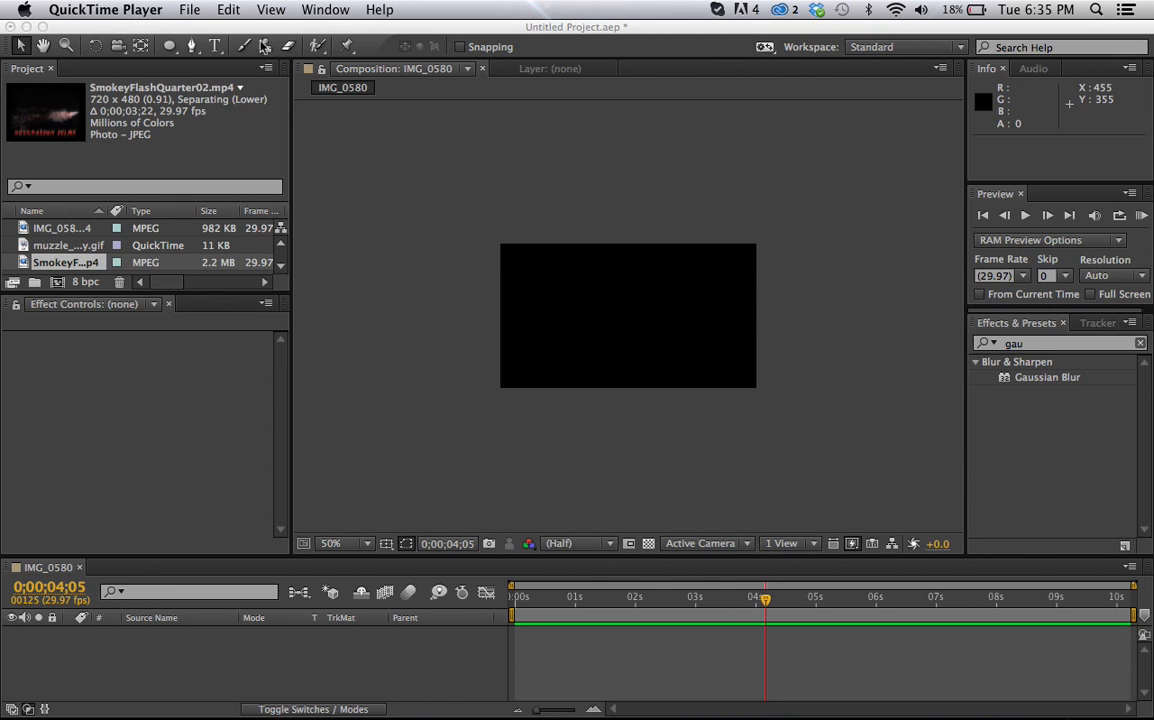
click(188, 12)
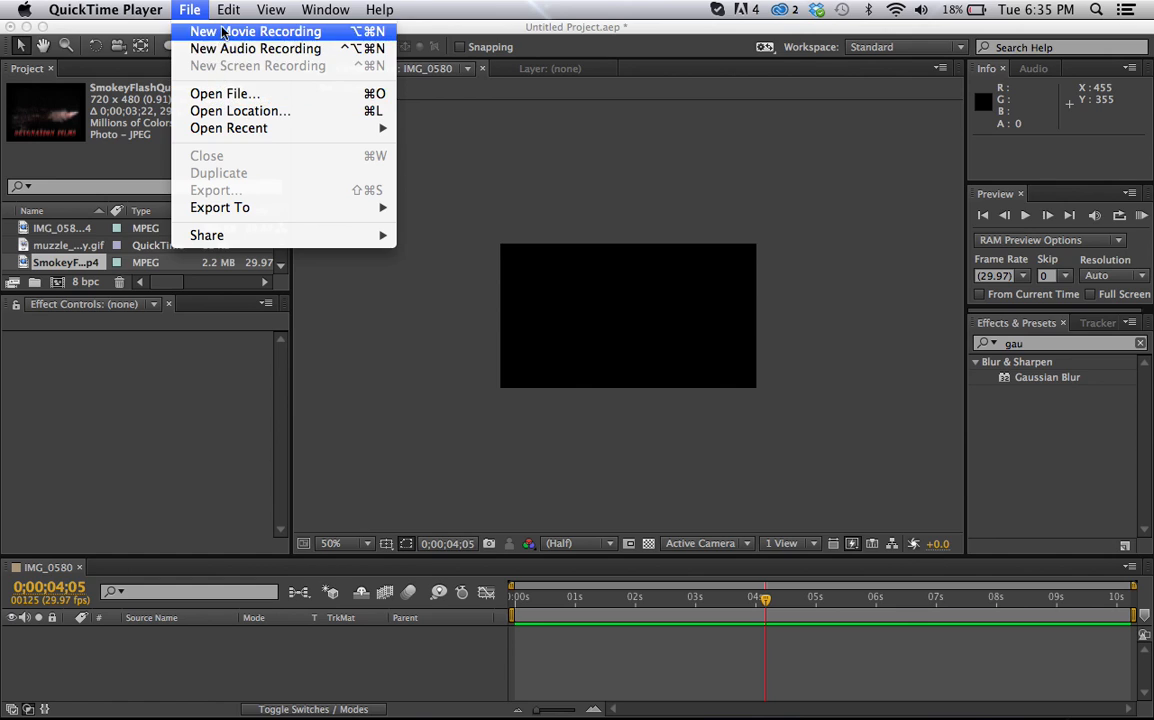
mouse_move(137, 12)
click(554, 193)
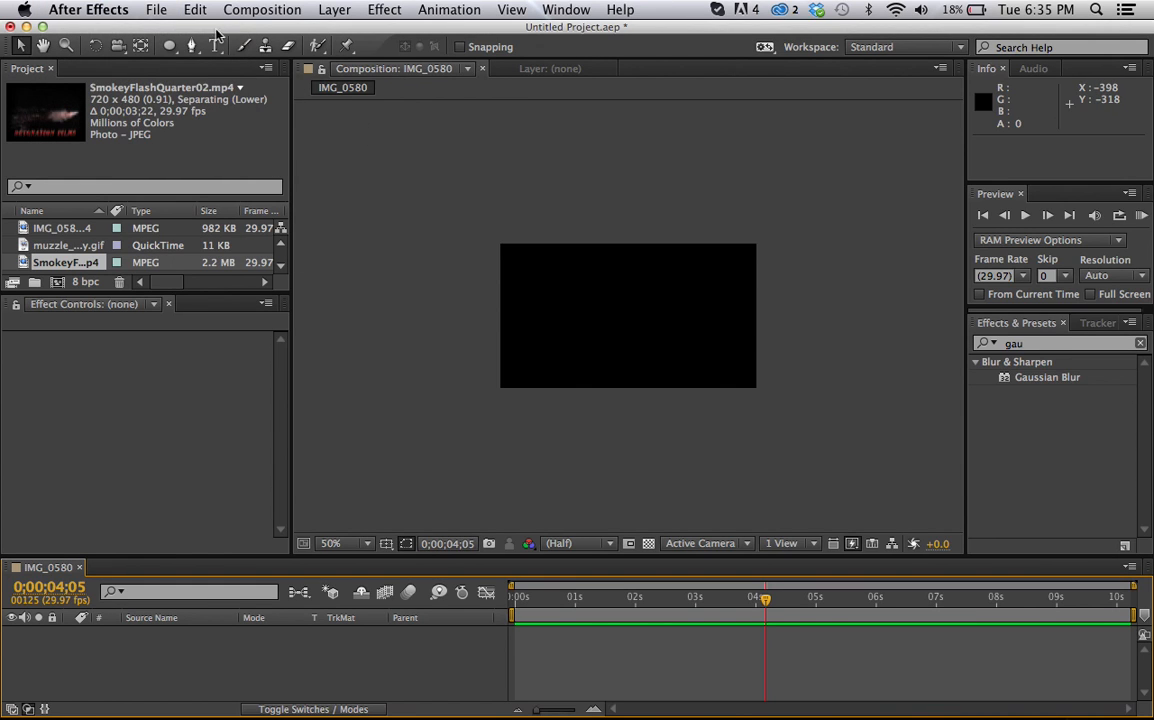
click(154, 11)
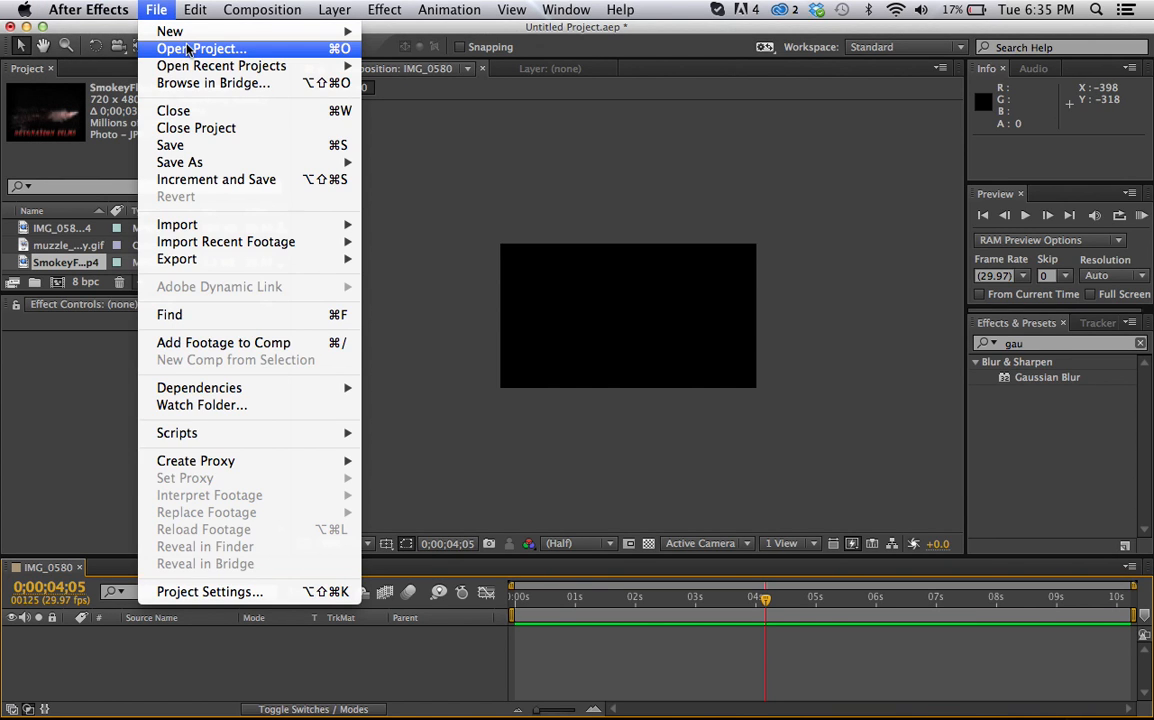
mouse_move(178, 33)
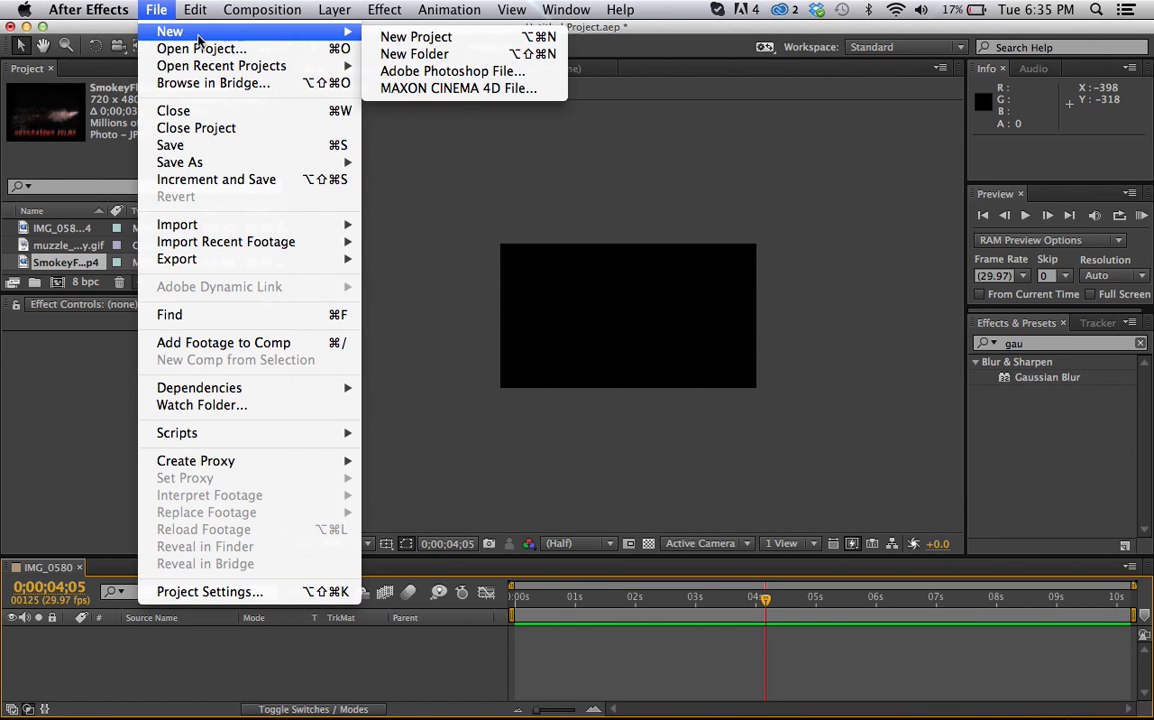
click(387, 41)
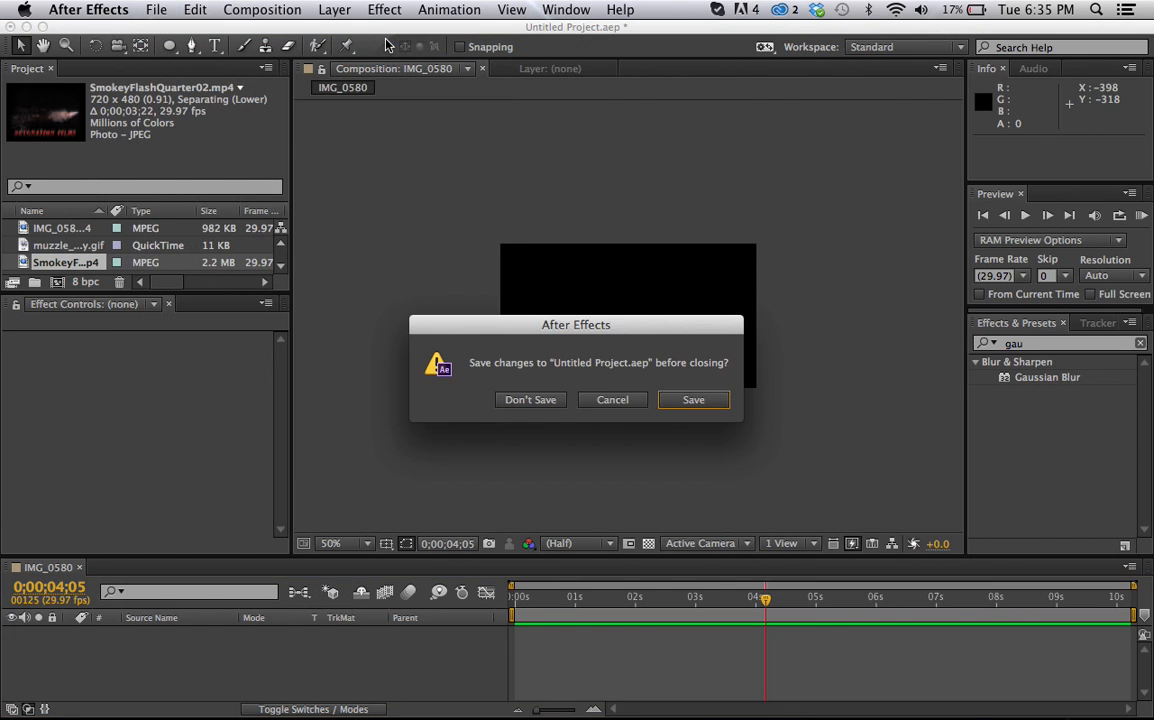
click(686, 401)
click(645, 310)
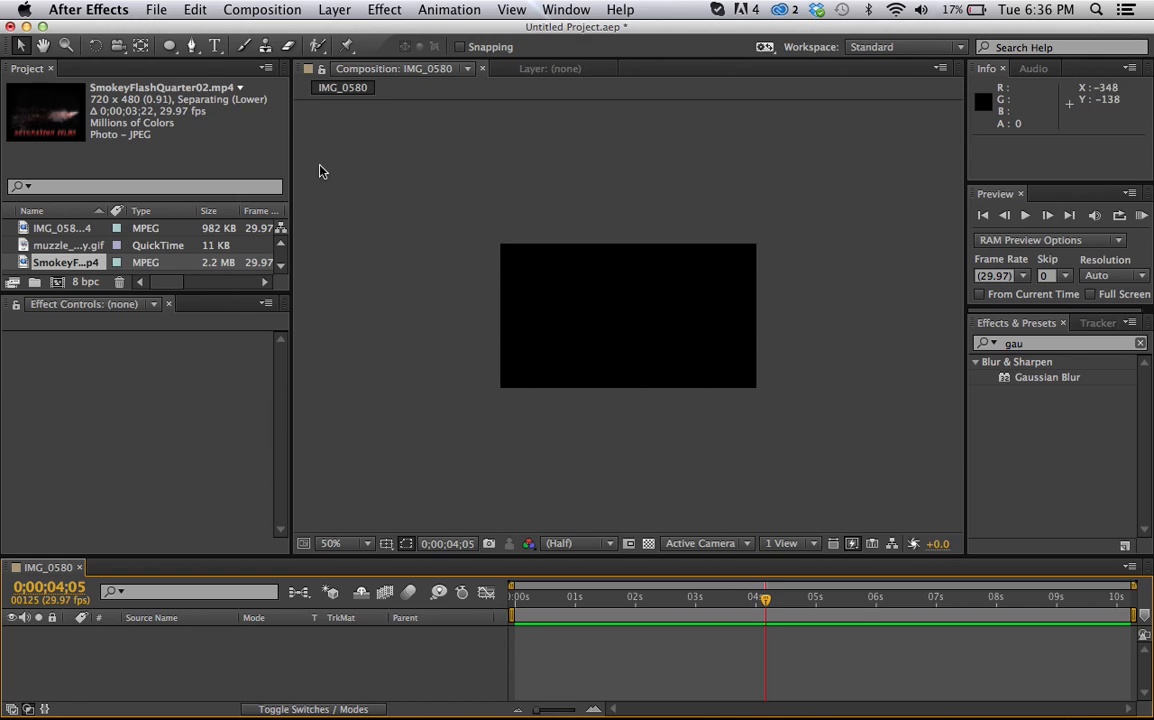
Step: Create a new project and discard the unsaved changes to the current one
click(156, 11)
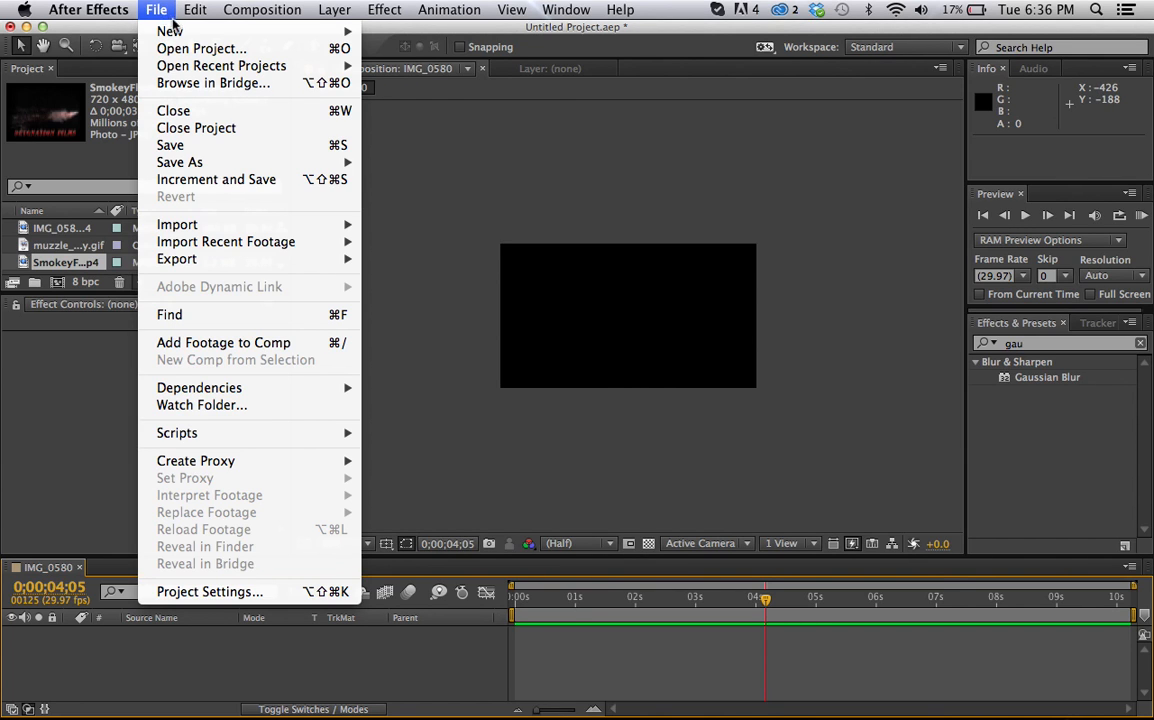
mouse_move(166, 31)
mouse_move(310, 38)
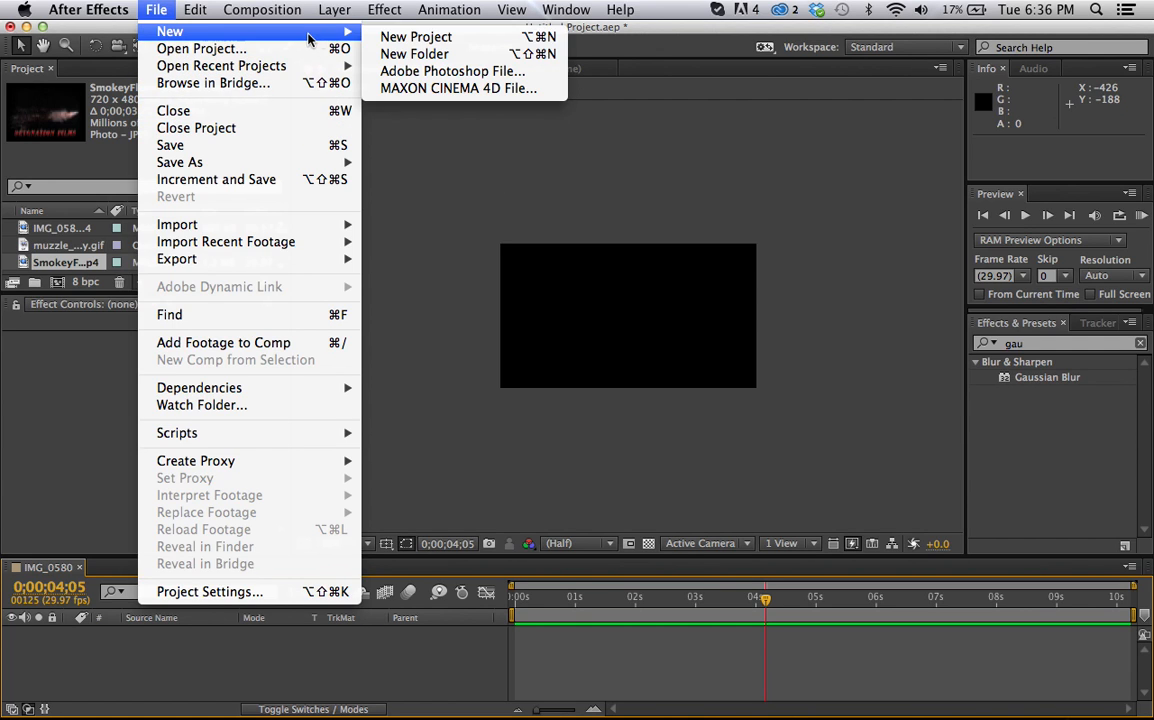
click(398, 36)
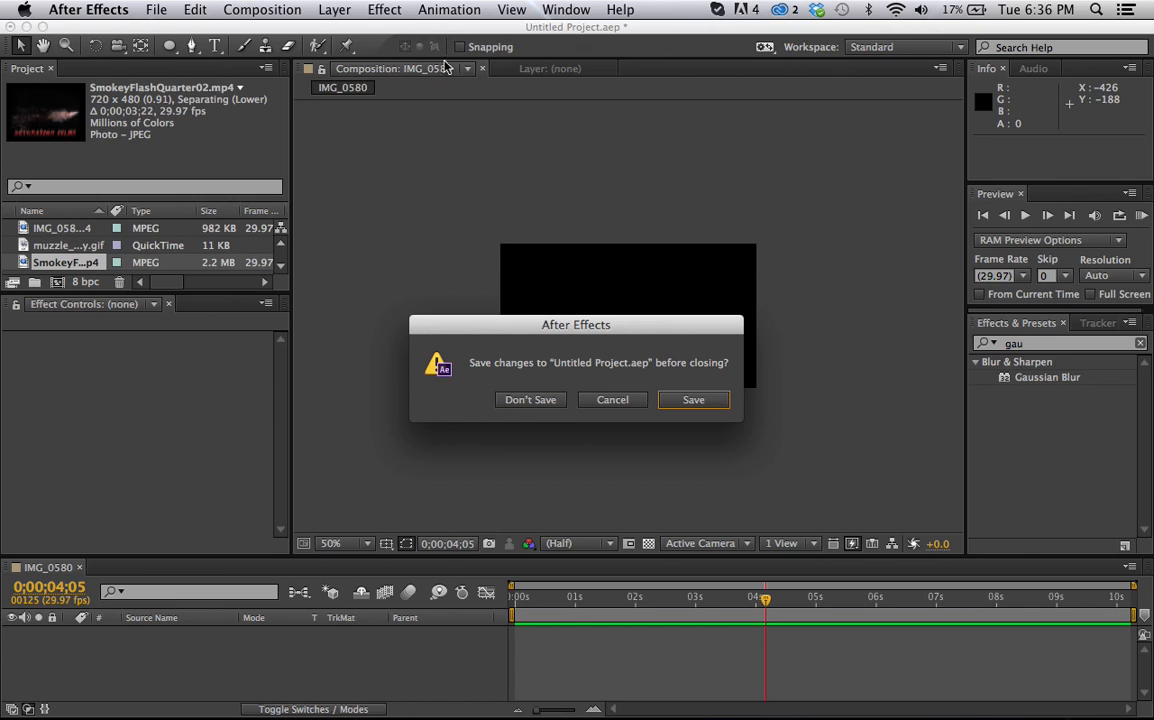
click(551, 405)
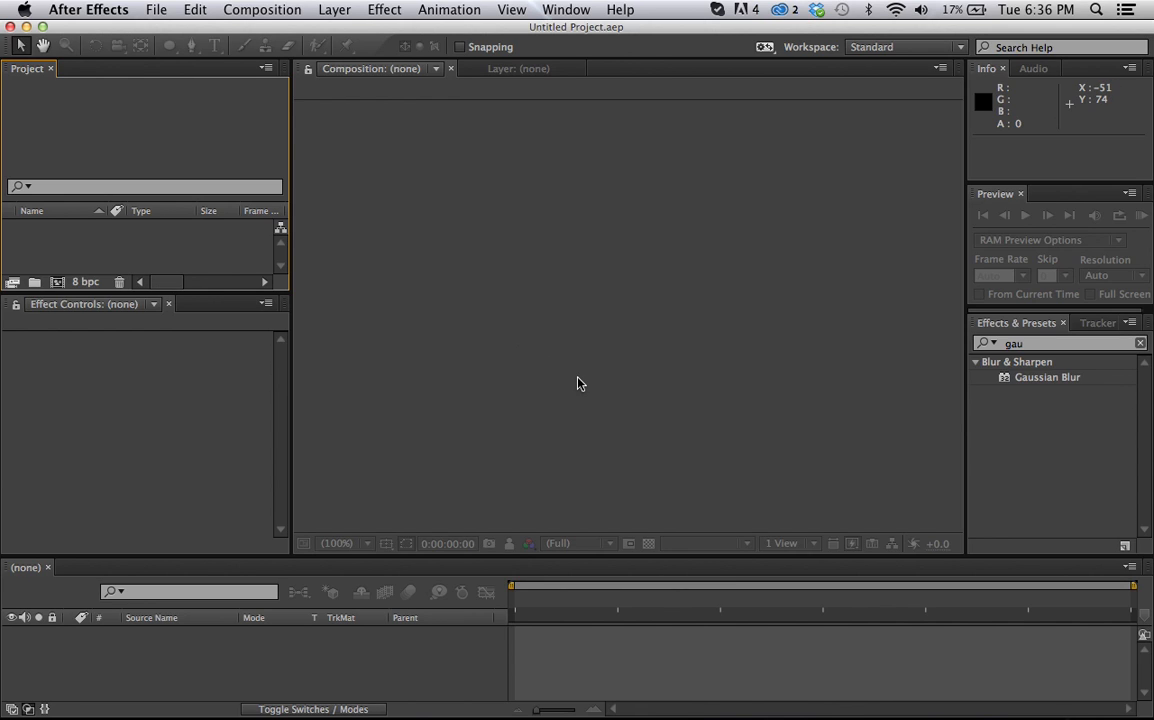
Step: Import the video IMG_0580.mp4 from the Desktop into the project as footage
click(155, 10)
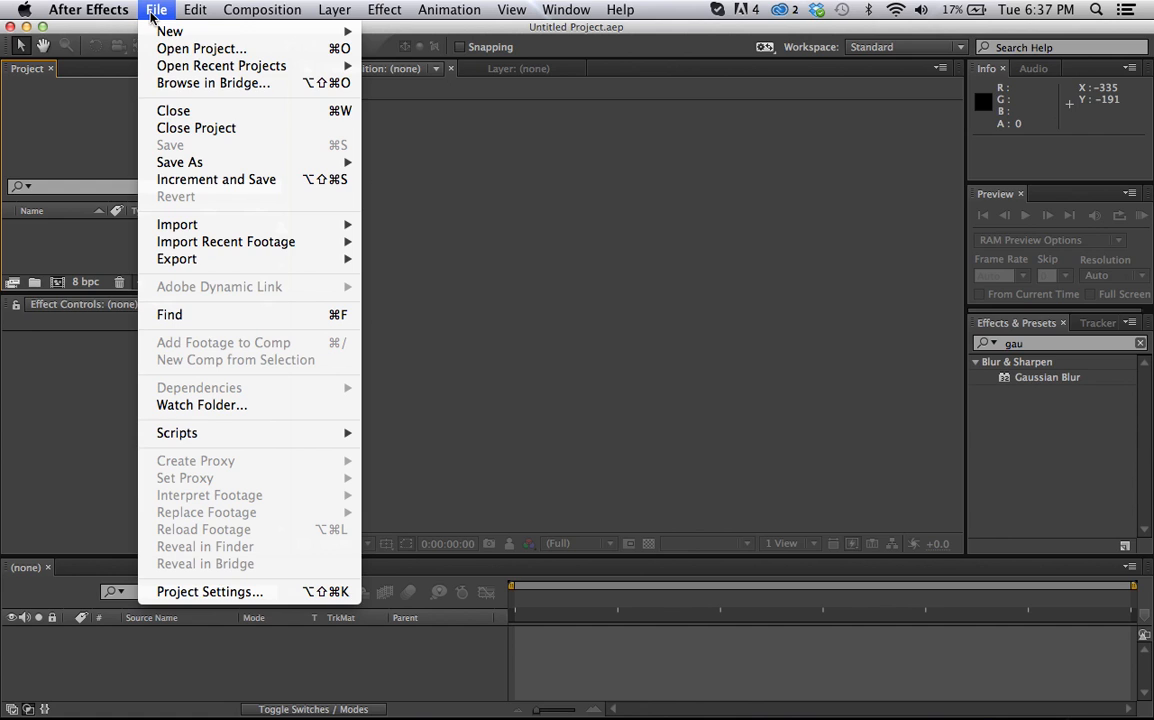
mouse_move(300, 226)
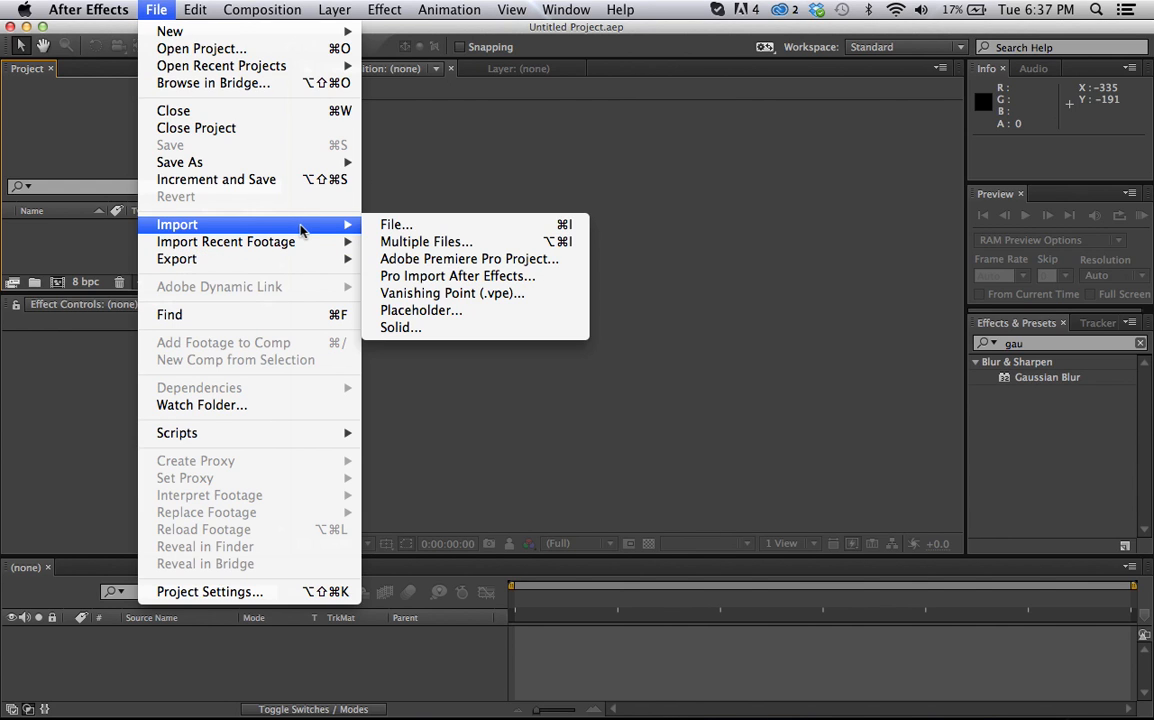
click(381, 227)
scroll(573, 218, down, 5)
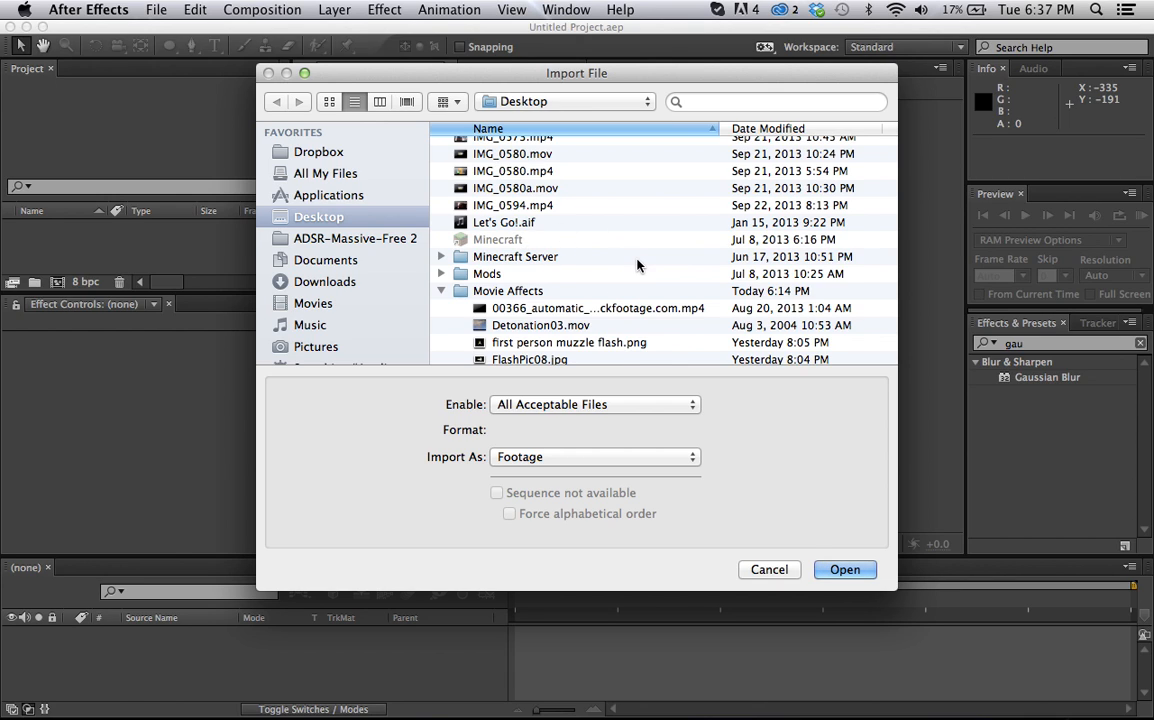
scroll(637, 265, down, 3)
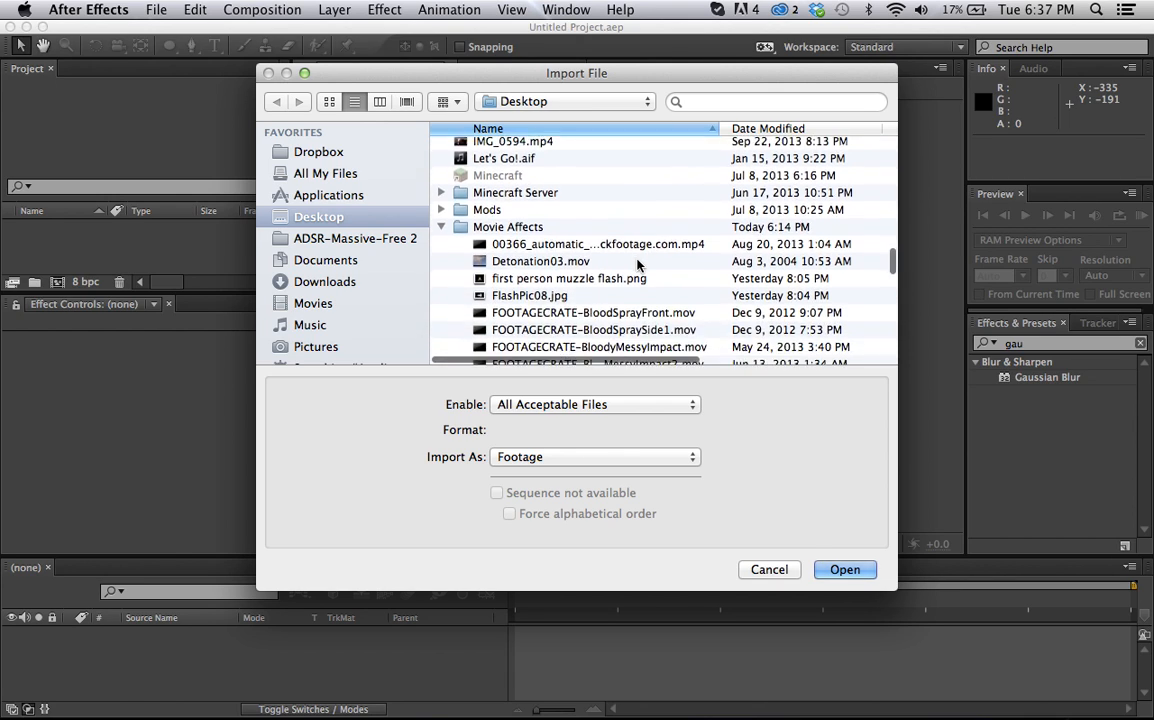
scroll(643, 195, down, 5)
scroll(643, 196, down, 7)
scroll(643, 196, down, 2)
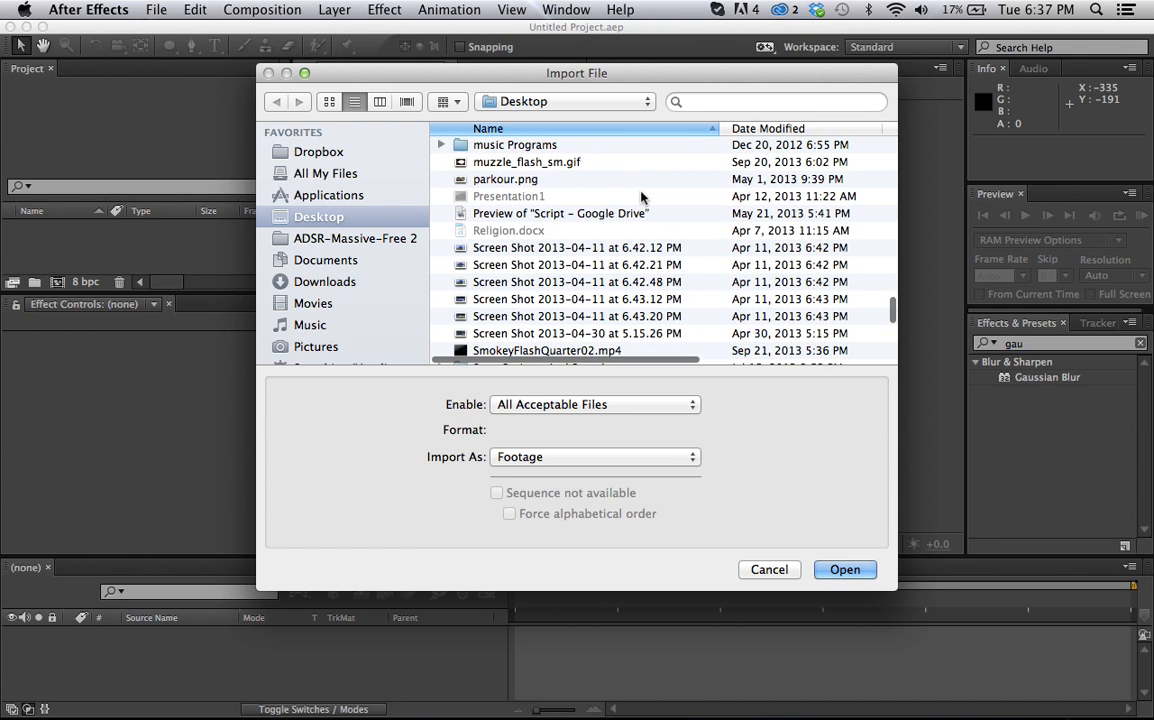
scroll(643, 196, up, 10)
scroll(643, 196, up, 4)
scroll(643, 196, down, 10)
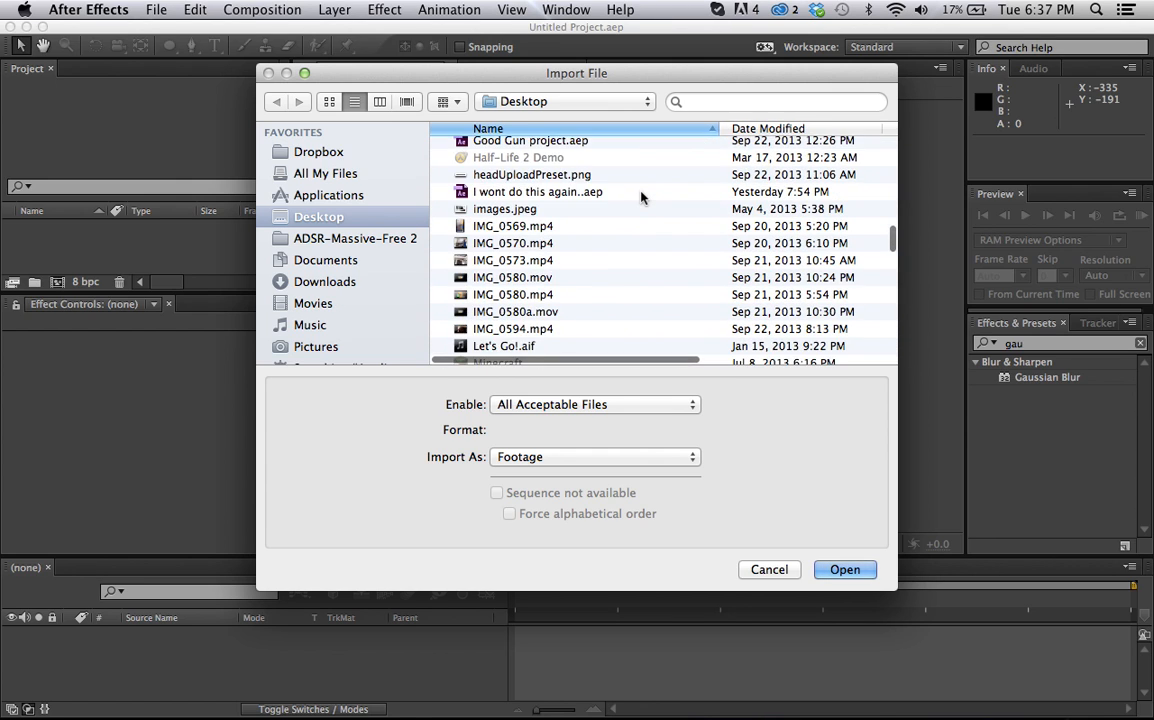
scroll(643, 196, down, 2)
click(590, 221)
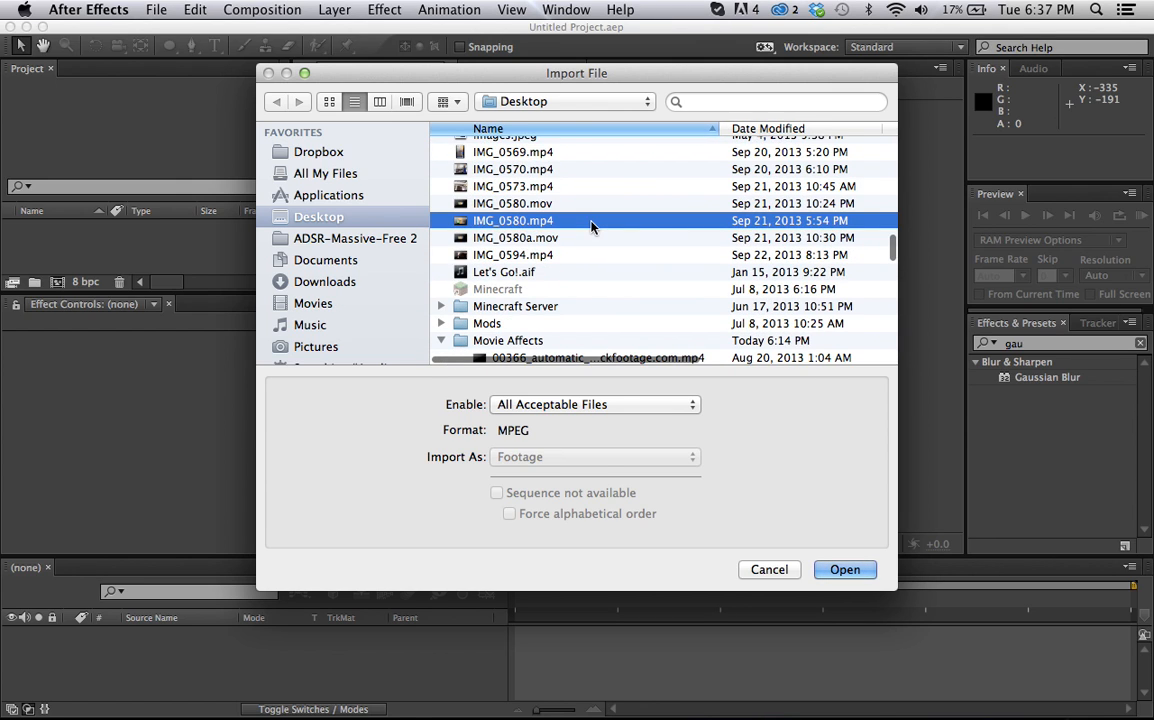
click(840, 570)
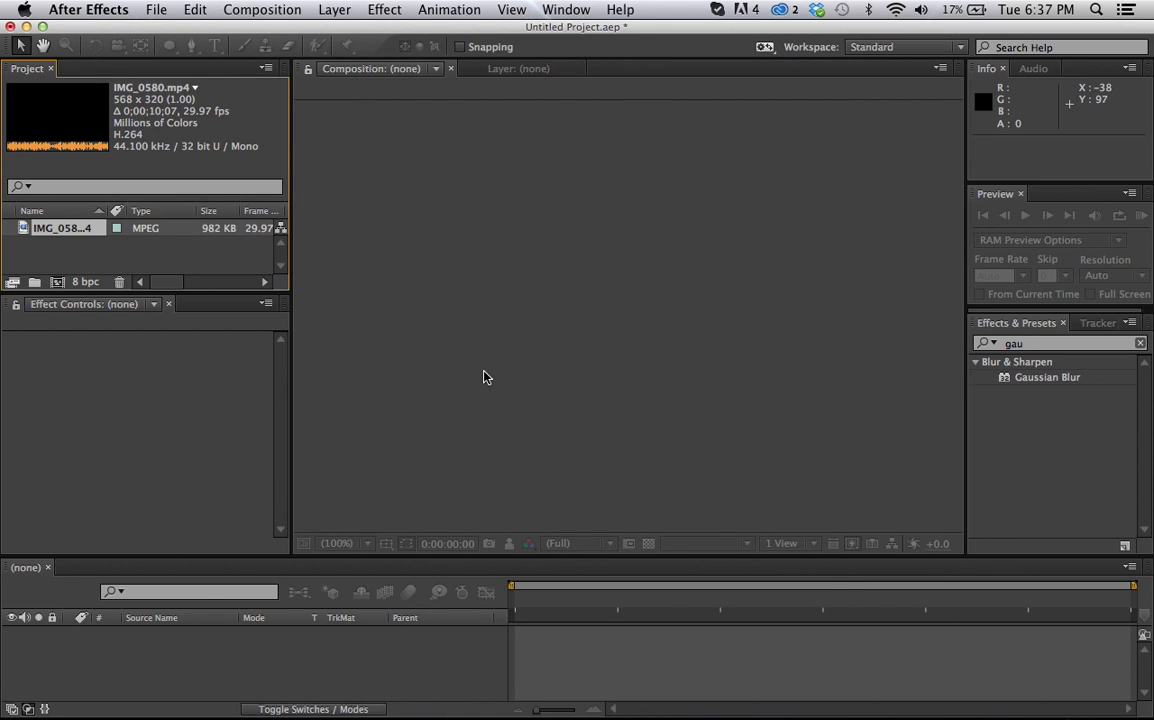
Step: Place the IMG_0580.mp4 footage in the empty timeline to create a composition from it
drag(57, 107, 232, 653)
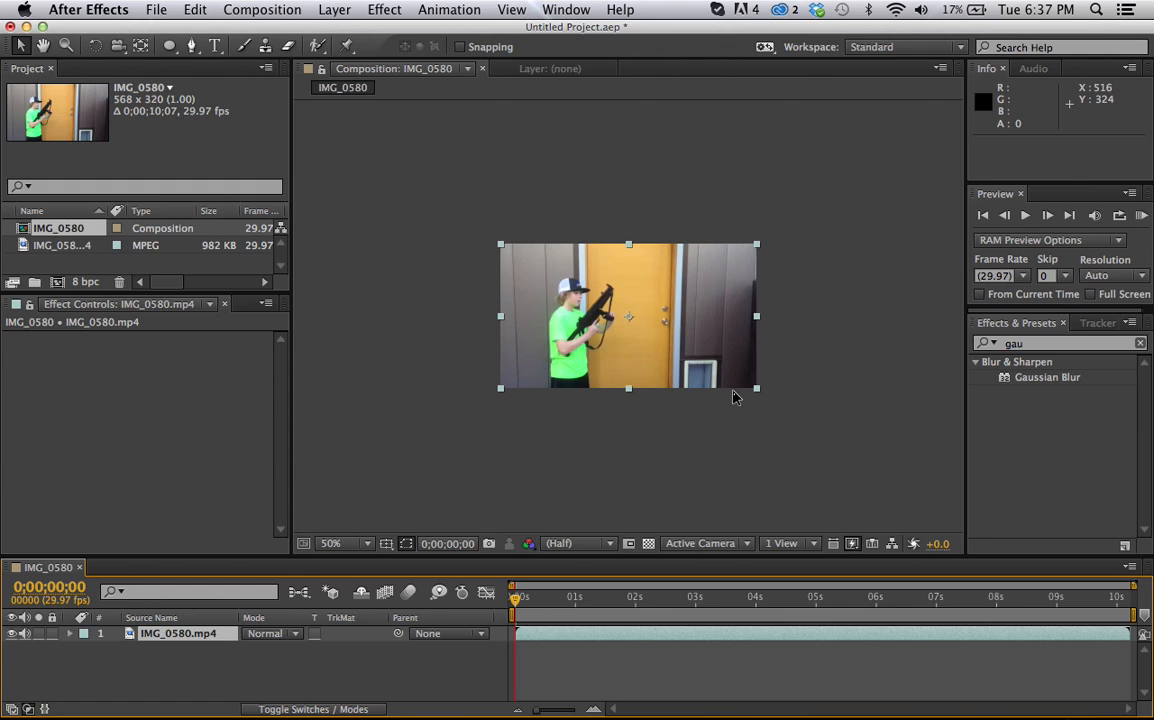
key(period)
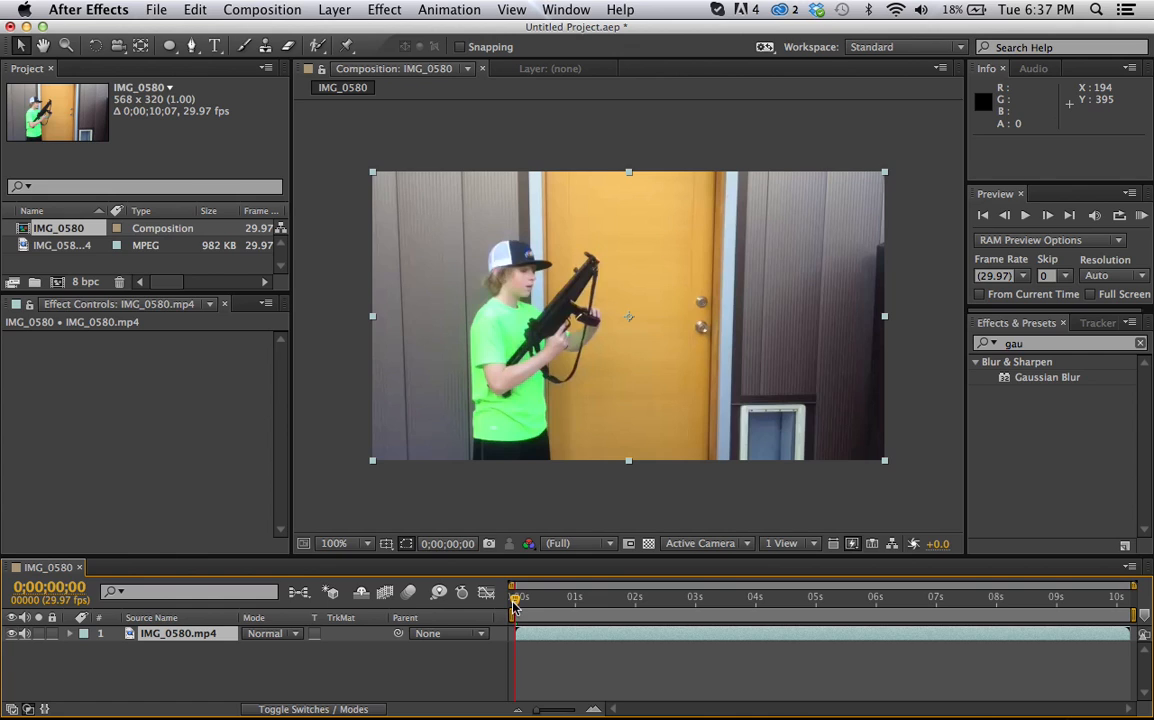
Step: Import the muzzle flash image hqdefault.jpg from the Movie Affects folder on the Desktop as footage
click(141, 10)
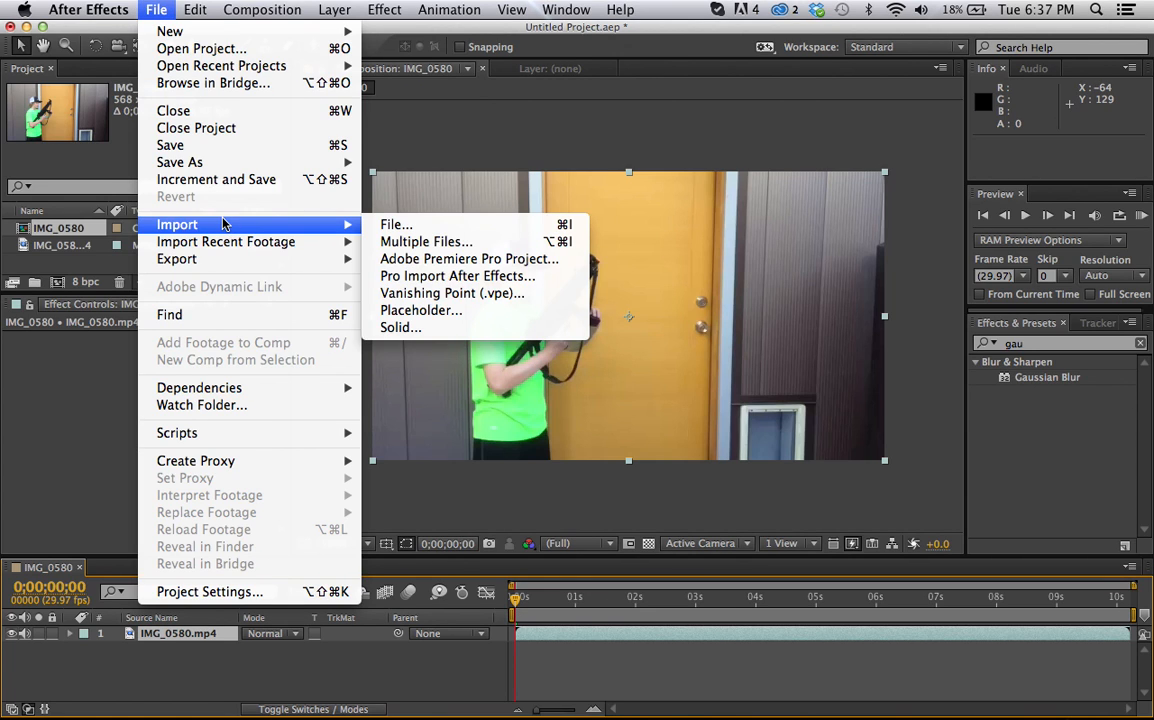
mouse_move(337, 239)
click(441, 228)
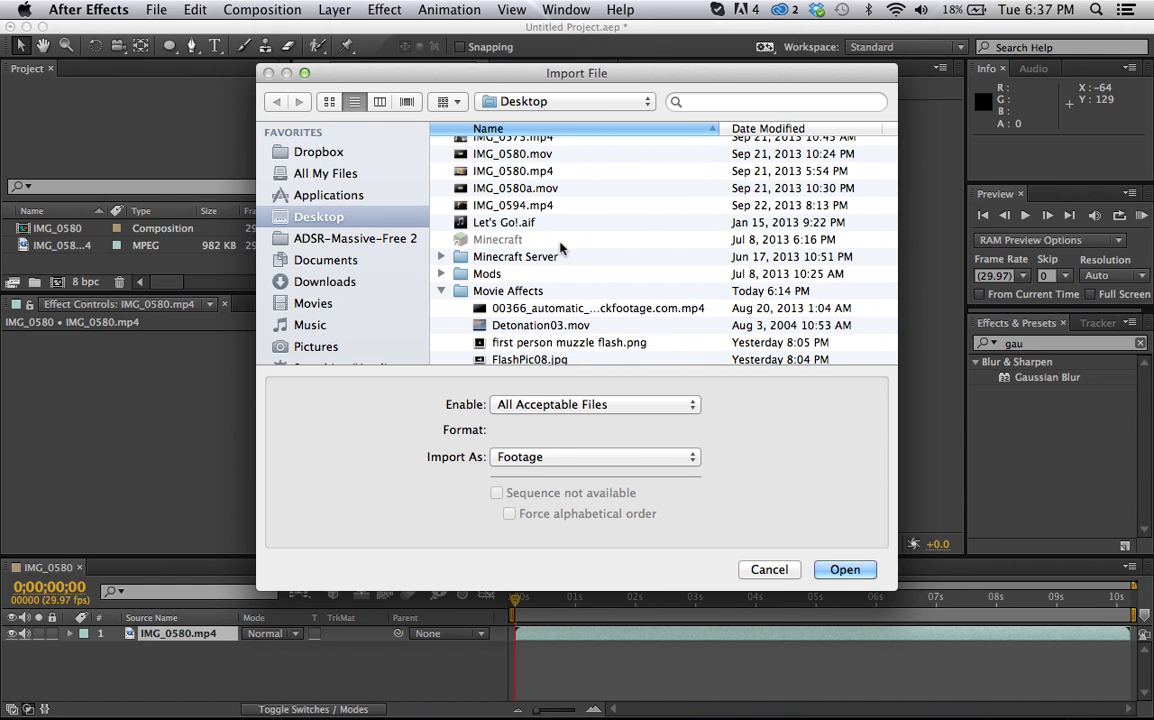
scroll(560, 247, up, 15)
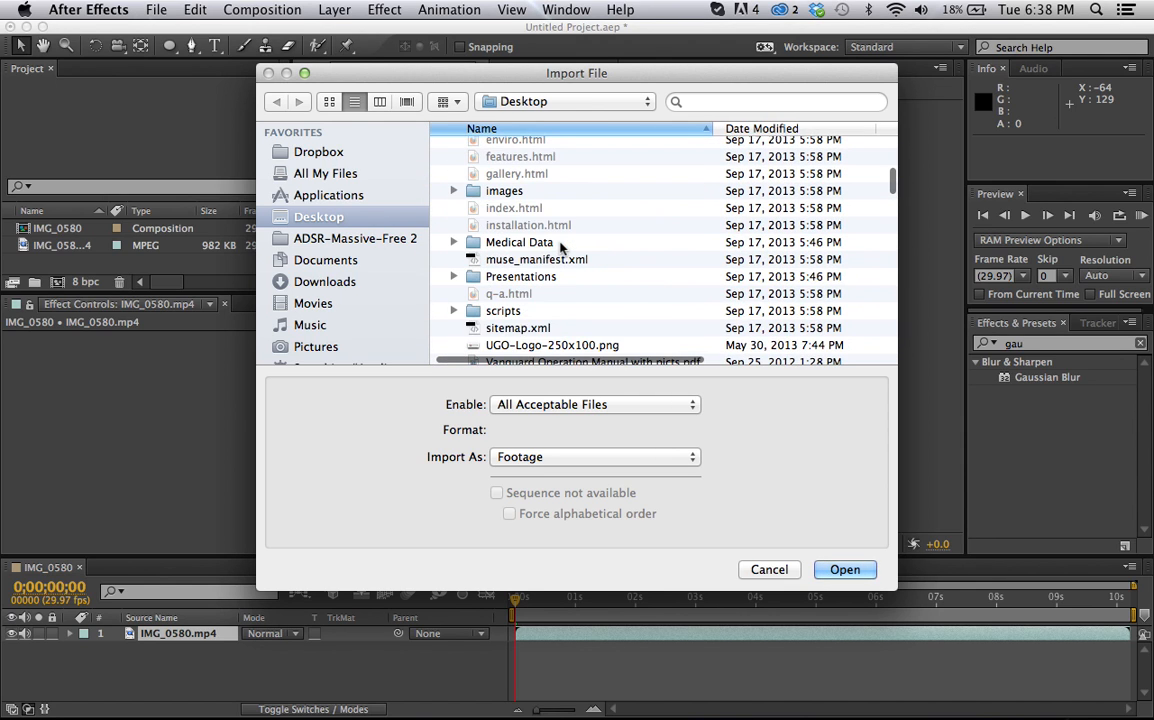
scroll(560, 247, up, 5)
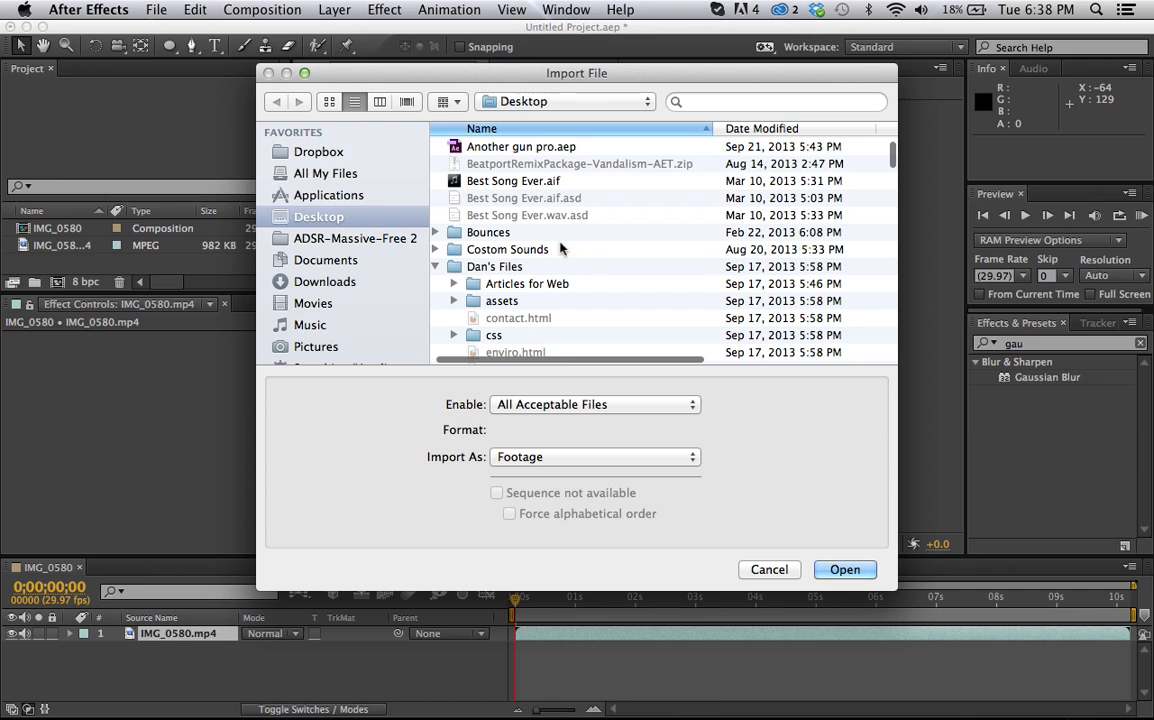
scroll(560, 247, down, 8)
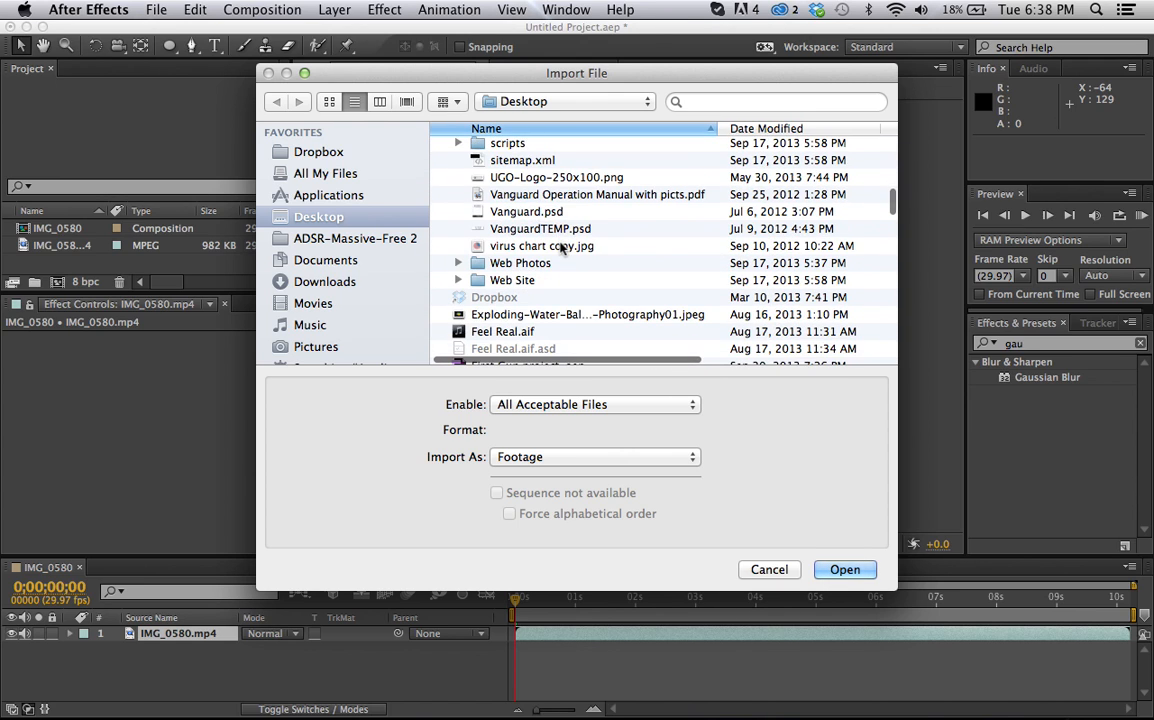
scroll(560, 247, down, 5)
scroll(560, 247, down, 5)
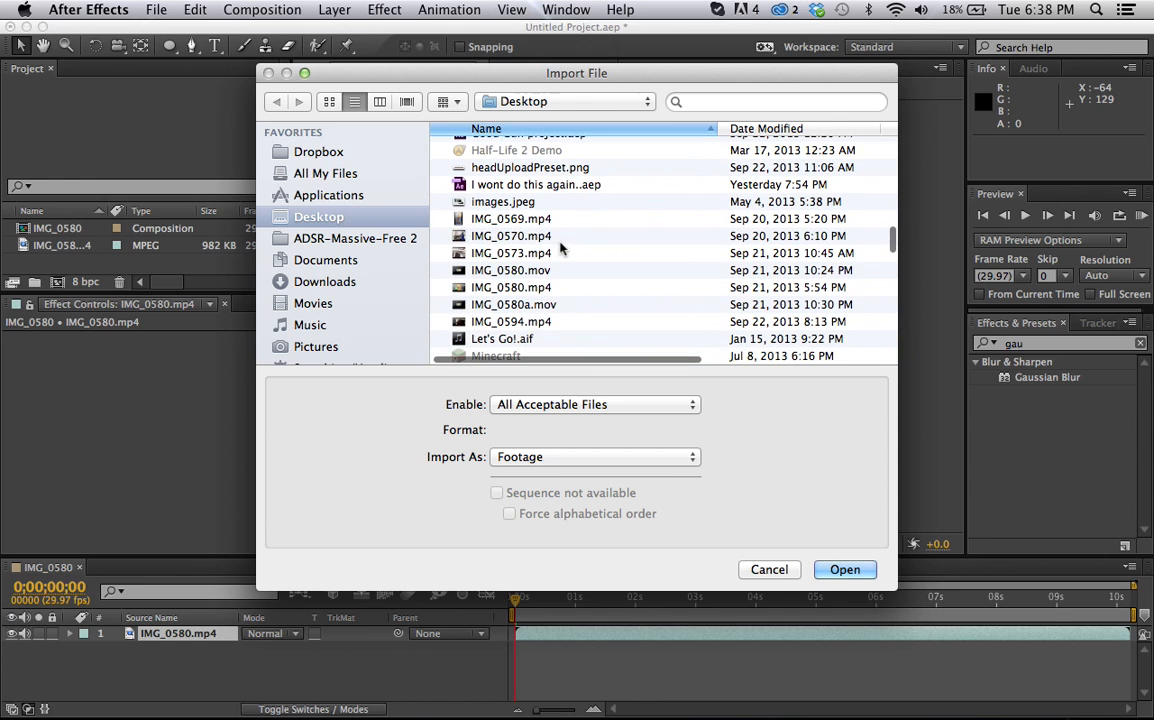
scroll(560, 247, down, 2)
scroll(560, 247, down, 6)
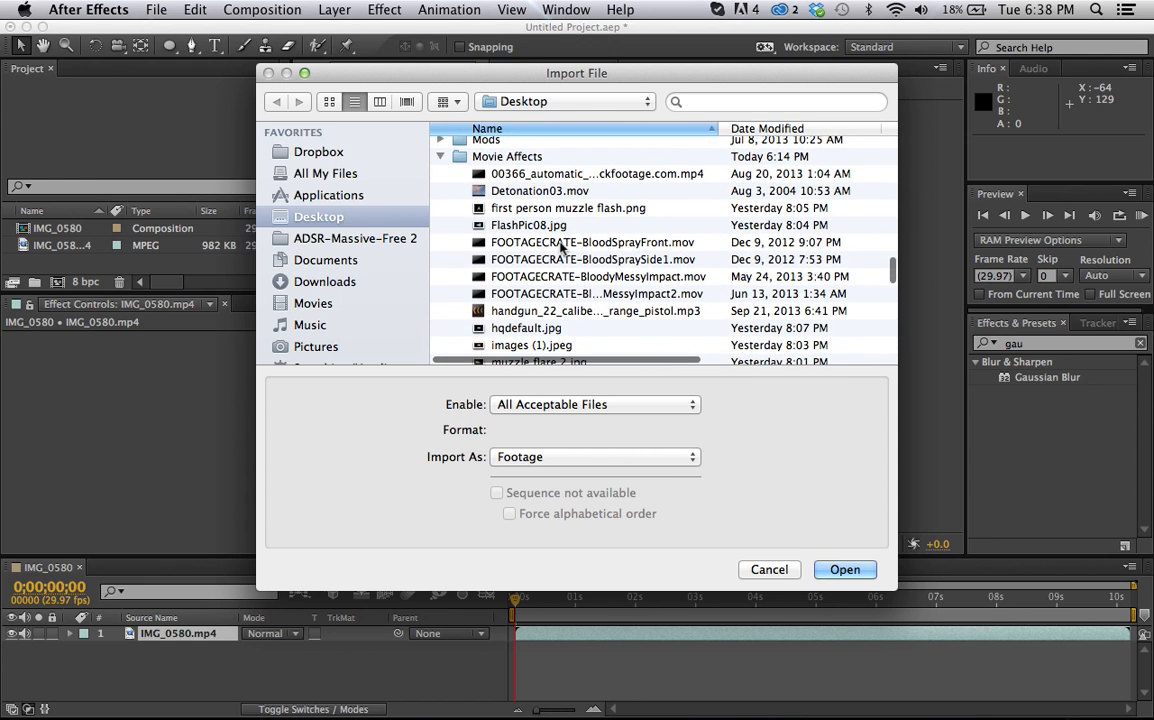
scroll(561, 246, down, 1)
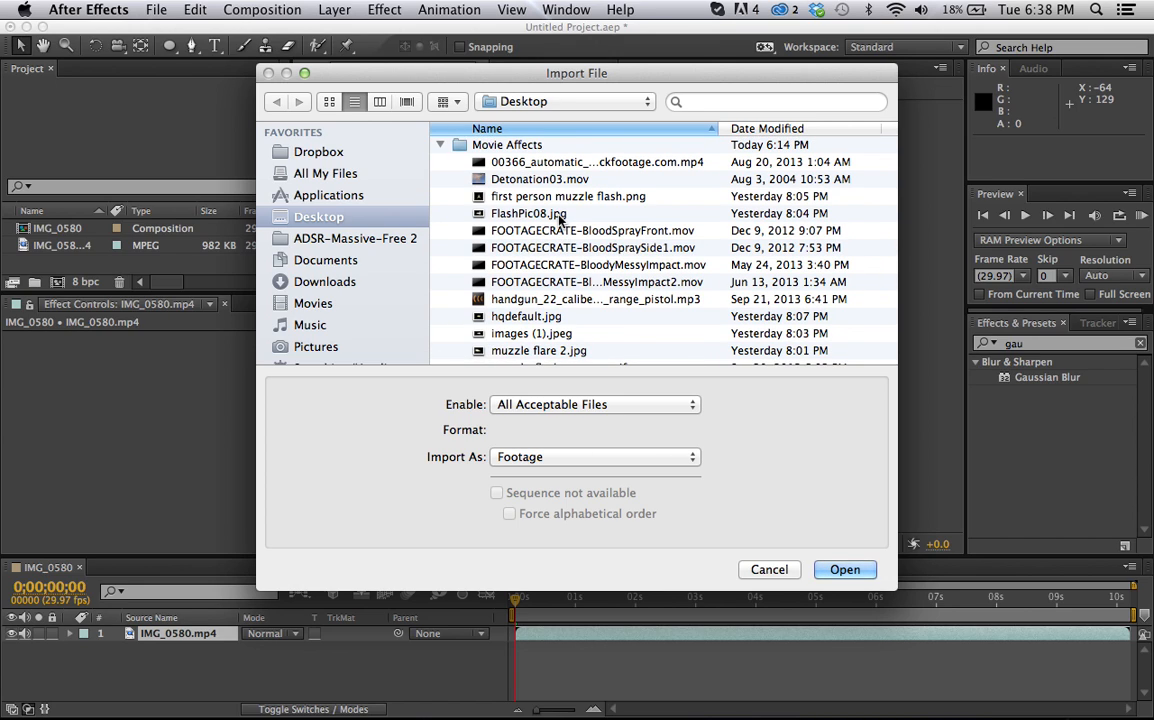
click(535, 316)
click(844, 569)
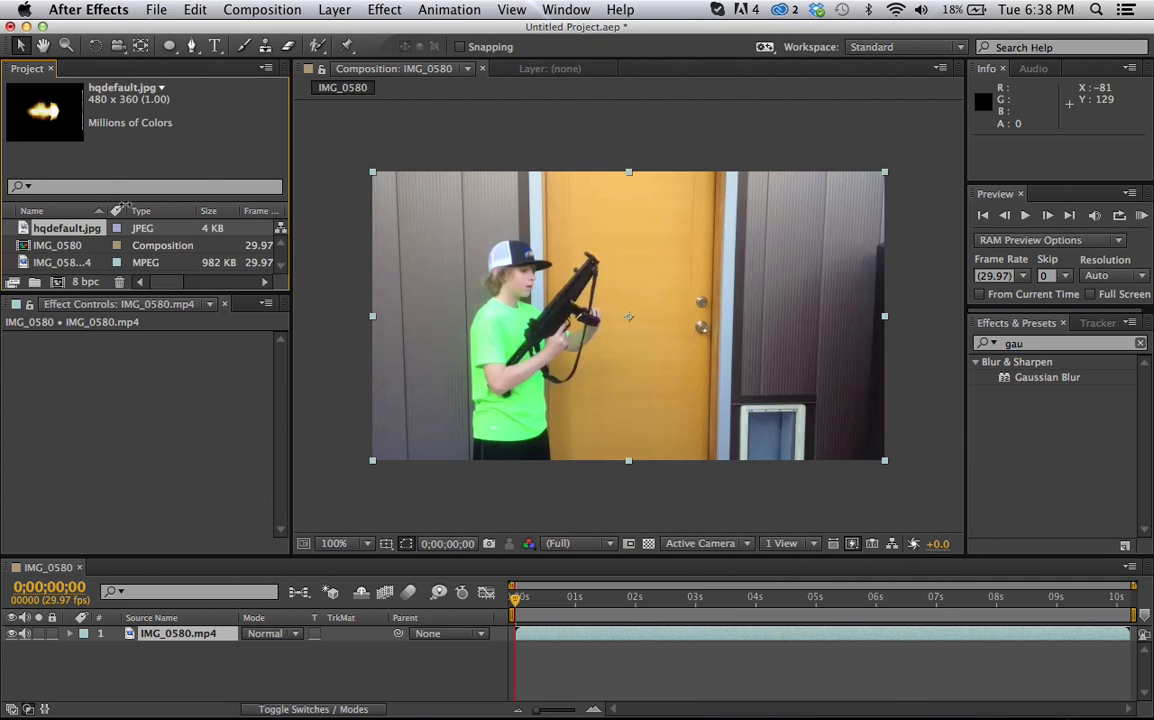
Step: Import muzzle_flash_sm copy.gif from the Movie Affects folder as footage
click(157, 9)
mouse_move(204, 222)
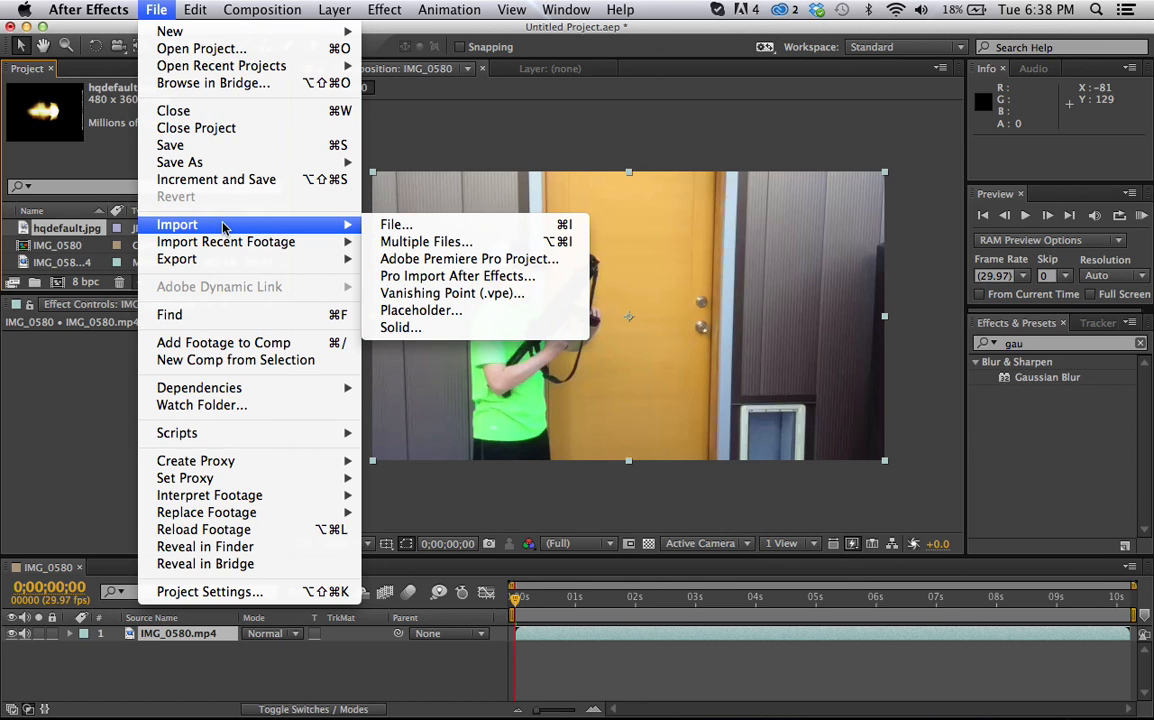
click(390, 231)
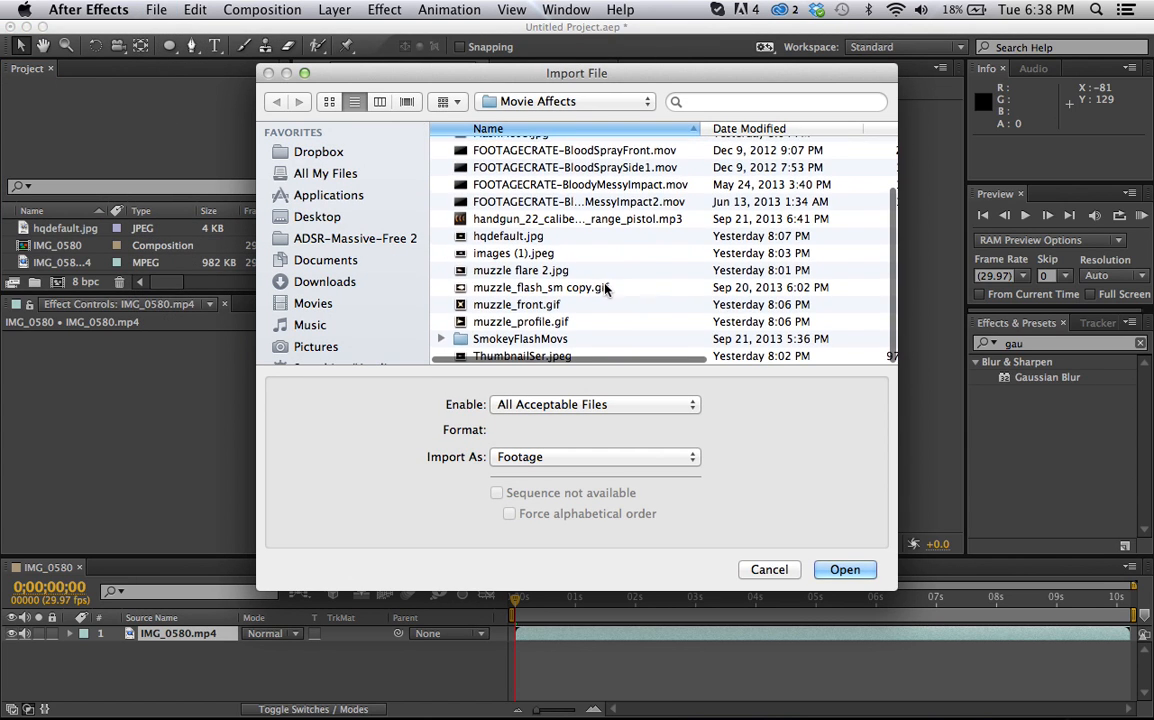
click(600, 288)
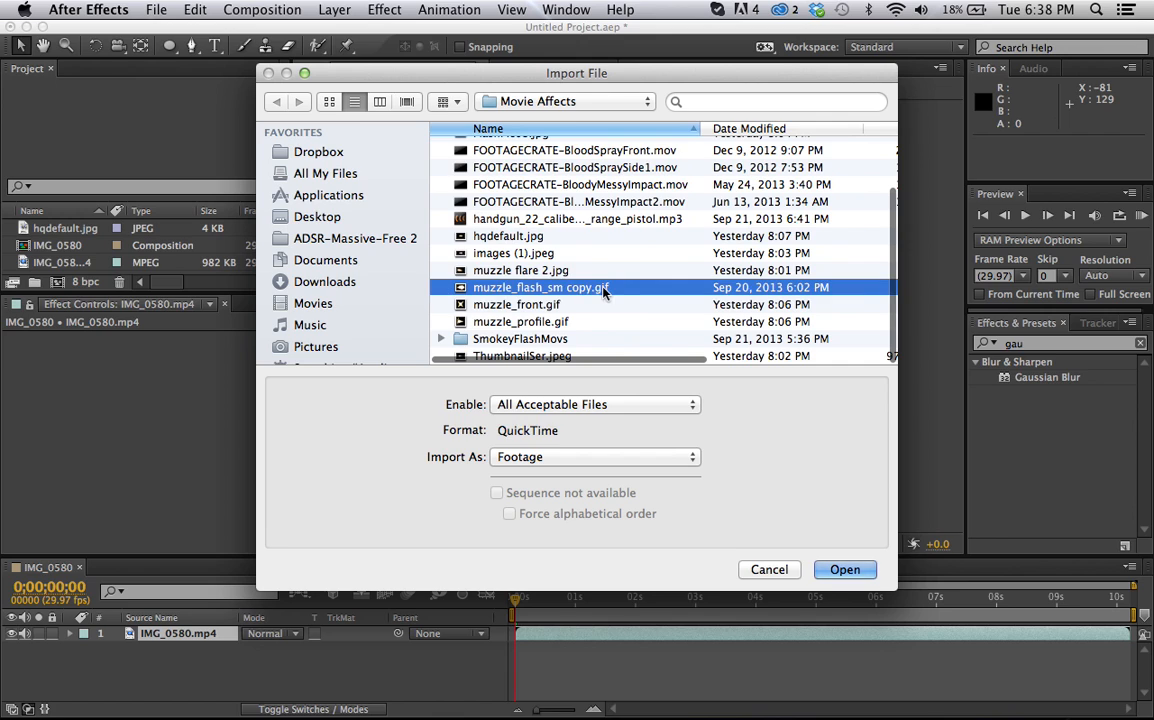
click(845, 570)
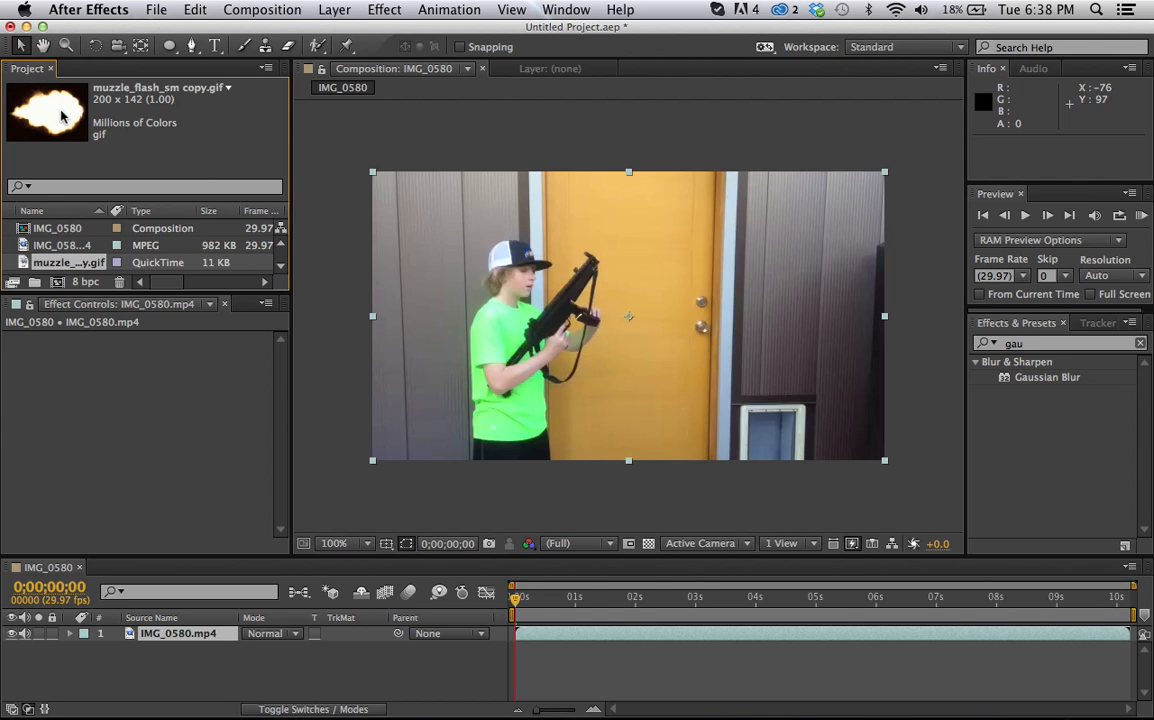
Step: Import muzzle flare 2.jpg from the Movie Affects folder as footage
click(153, 9)
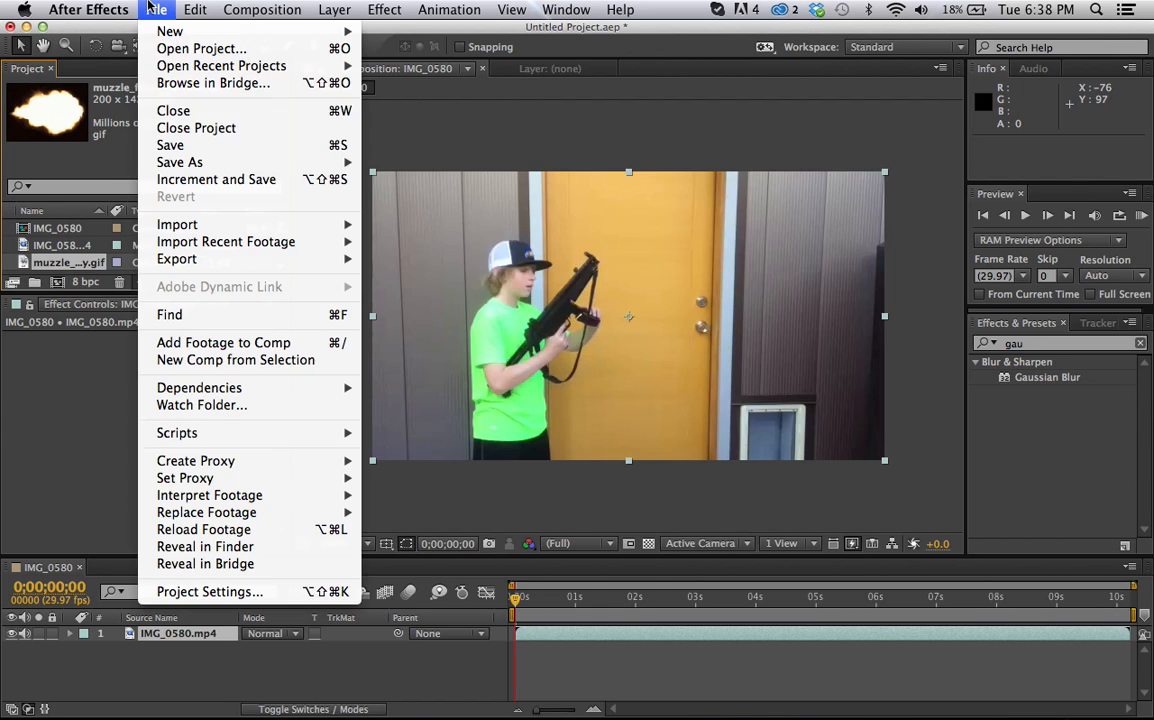
mouse_move(285, 227)
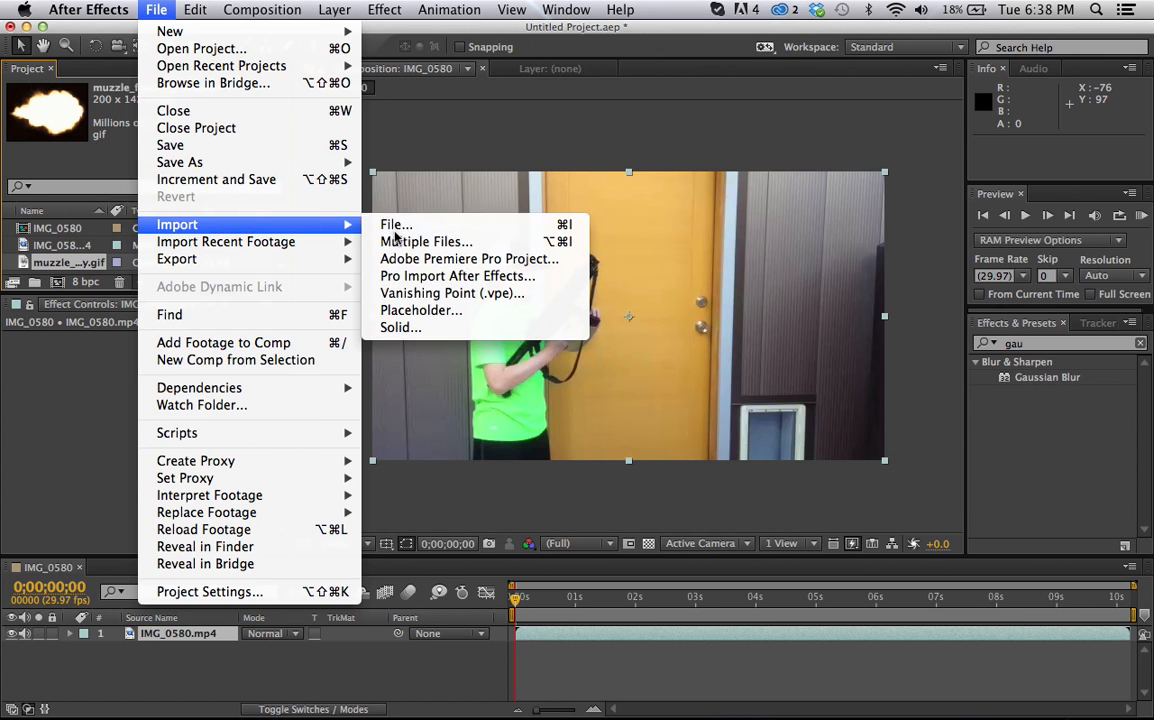
click(396, 224)
scroll(590, 310, down, 1)
scroll(590, 310, up, 1)
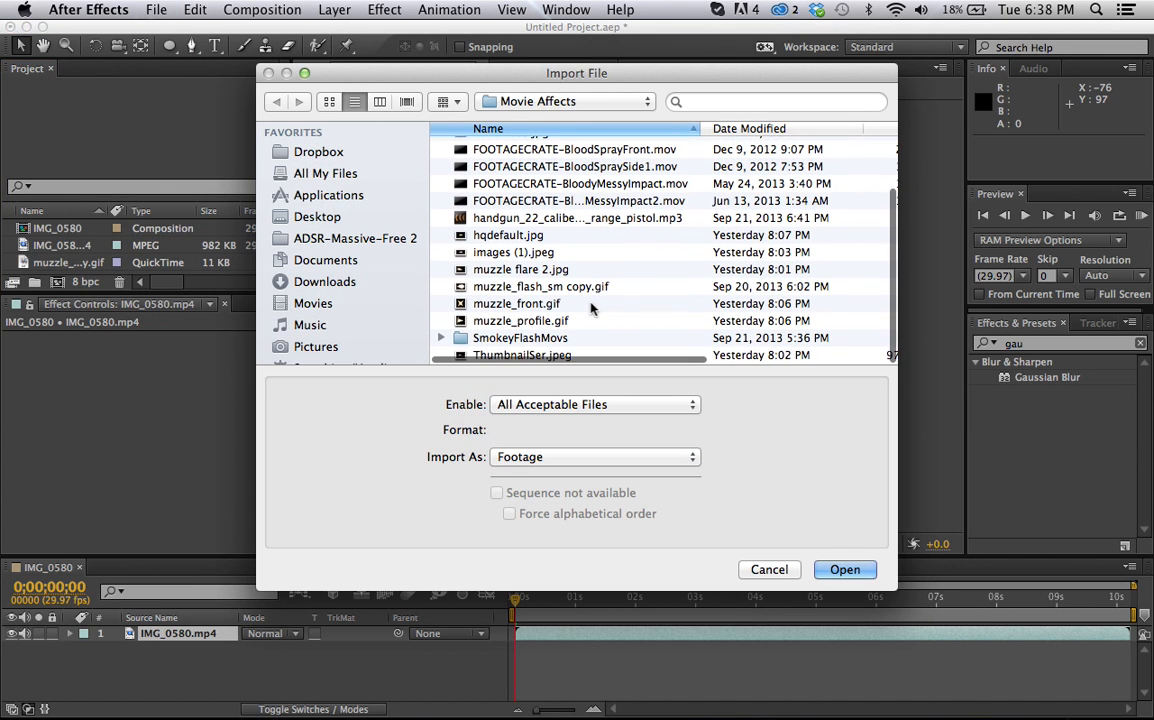
click(590, 272)
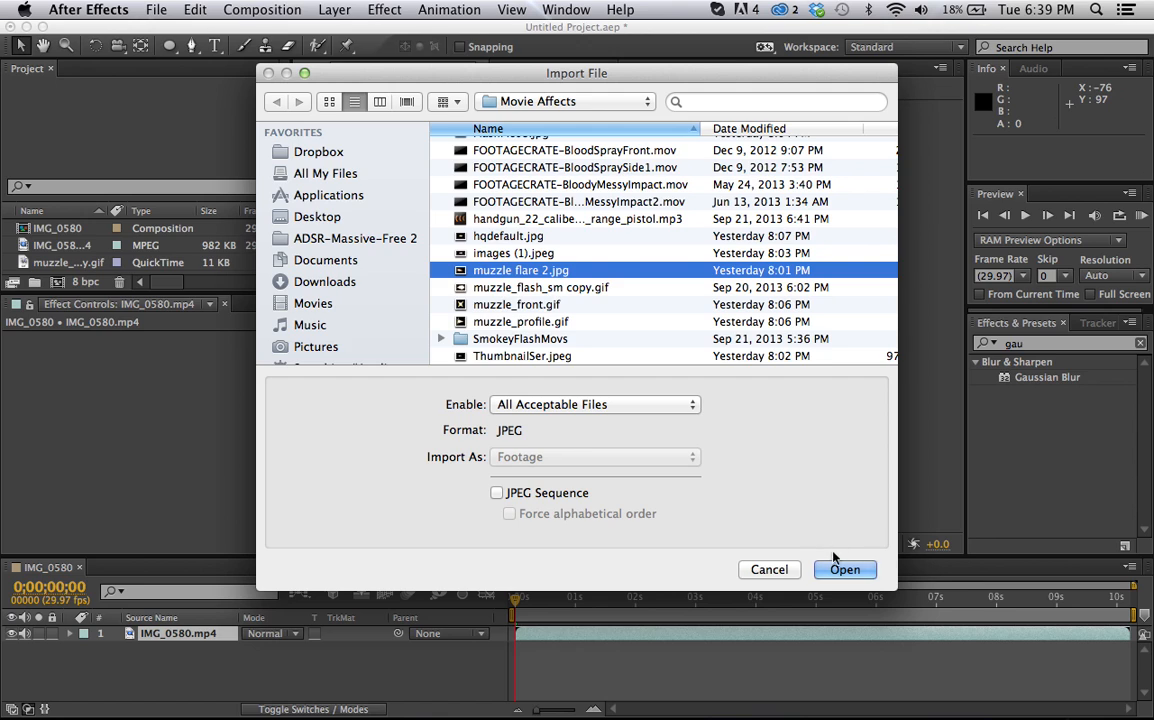
click(844, 569)
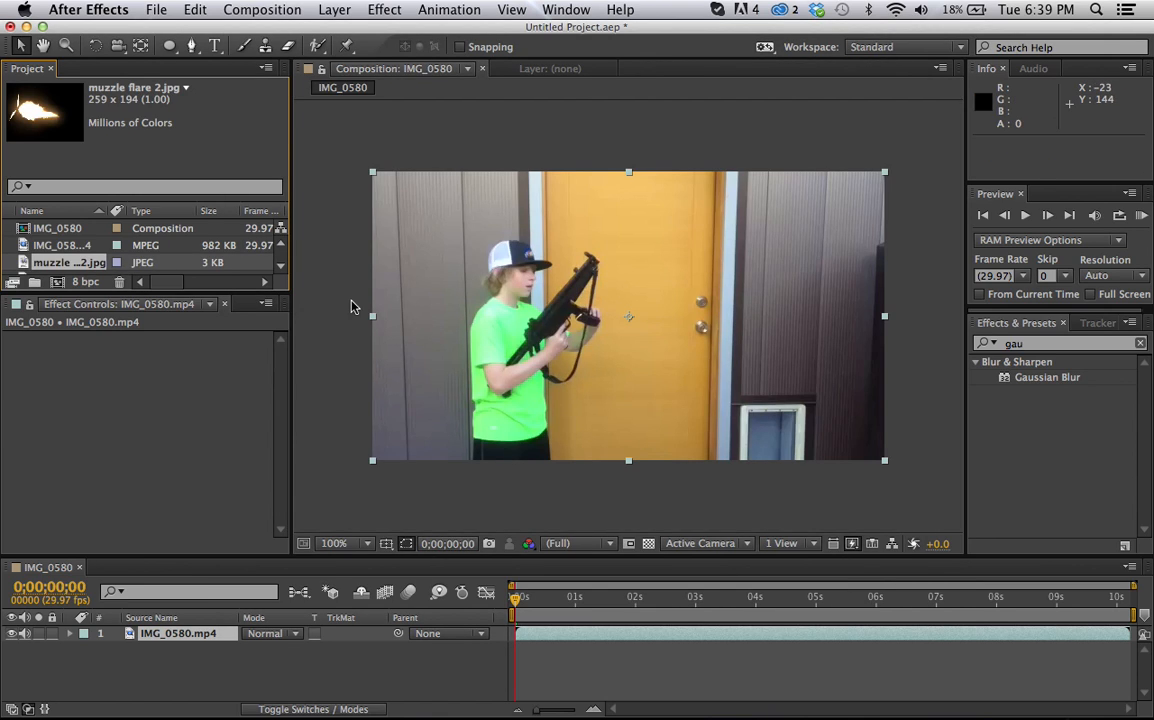
Step: Import ThumbnailSer.jpeg from the Movie Affects folder as footage
click(160, 10)
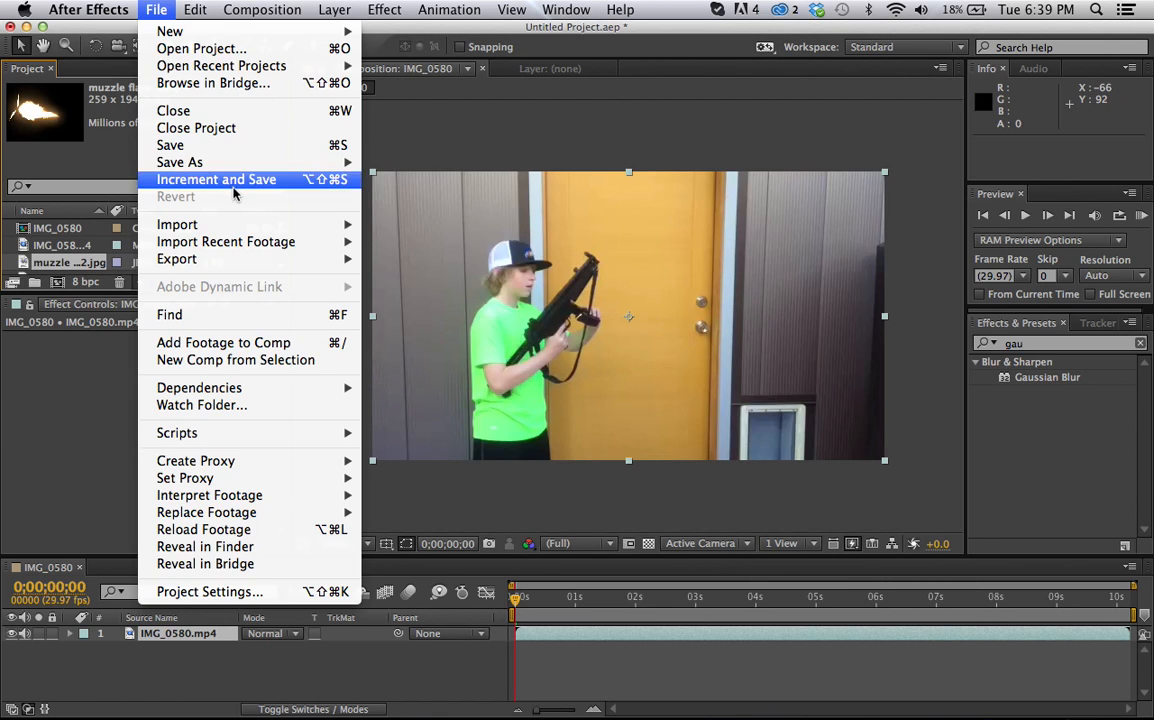
mouse_move(352, 231)
click(396, 225)
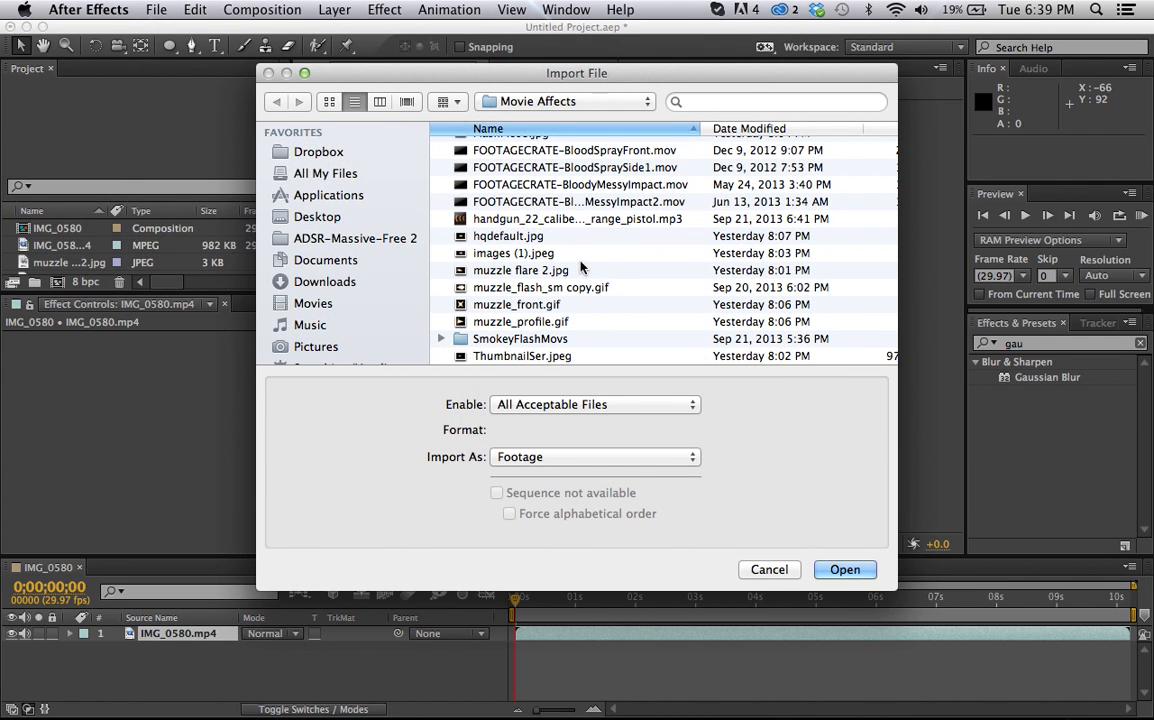
scroll(580, 266, down, 1)
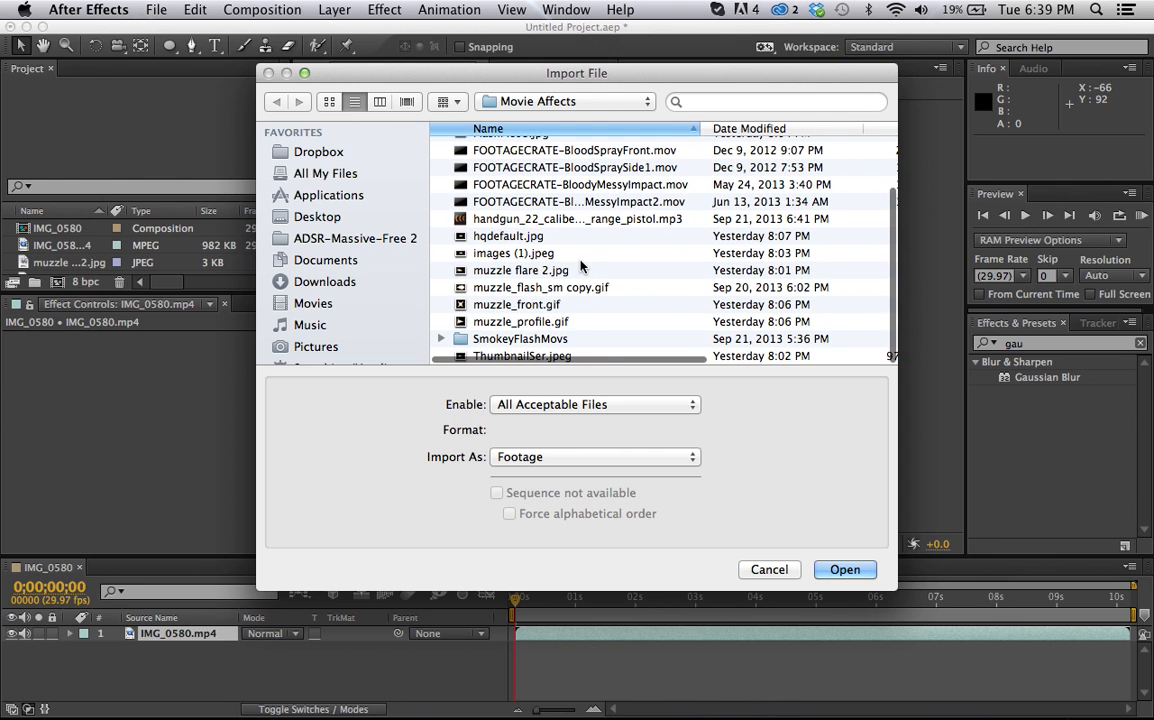
click(557, 357)
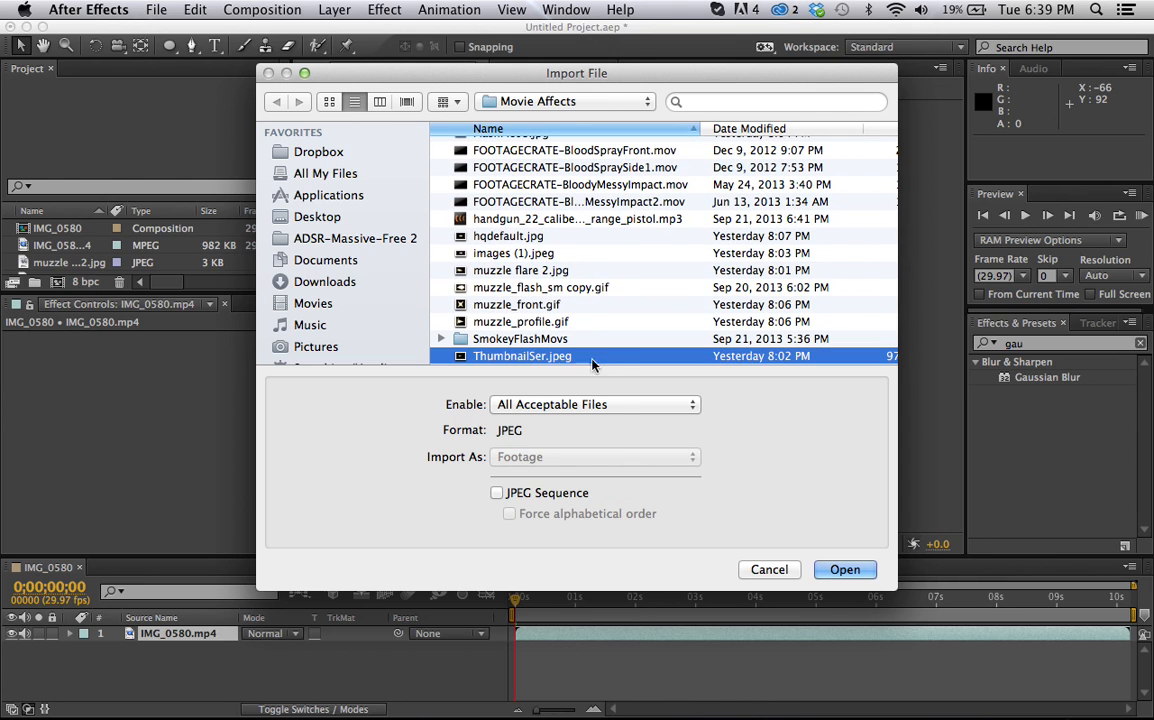
click(858, 573)
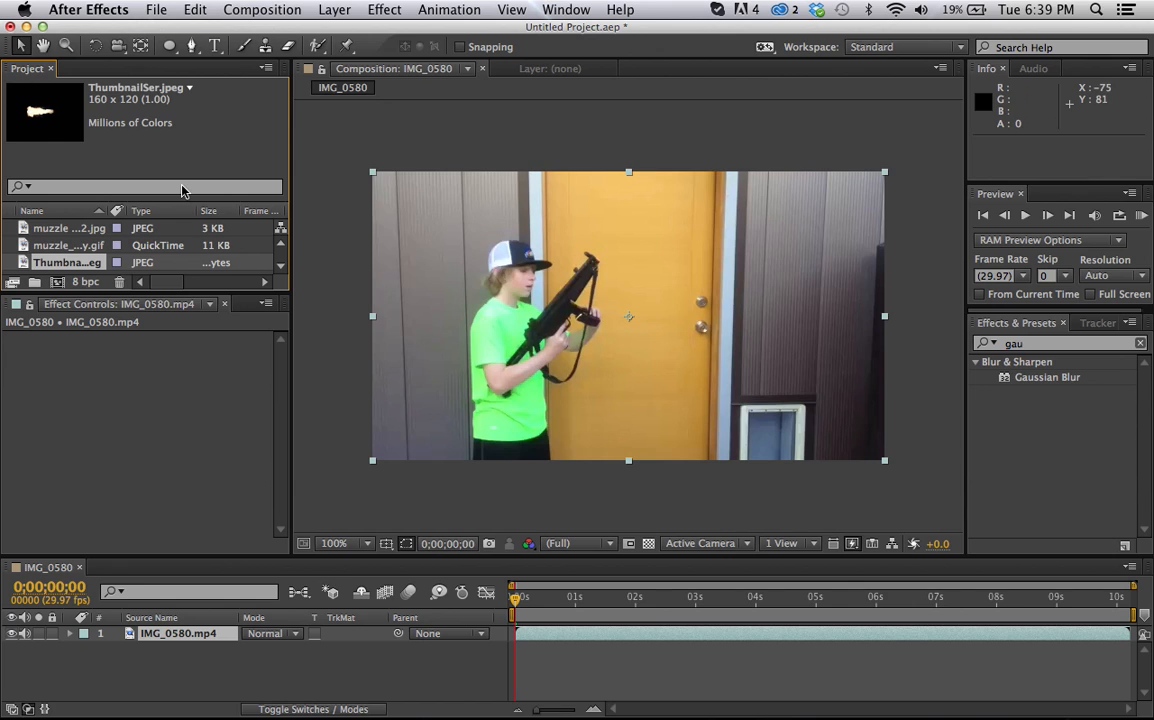
drag(142, 149, 612, 308)
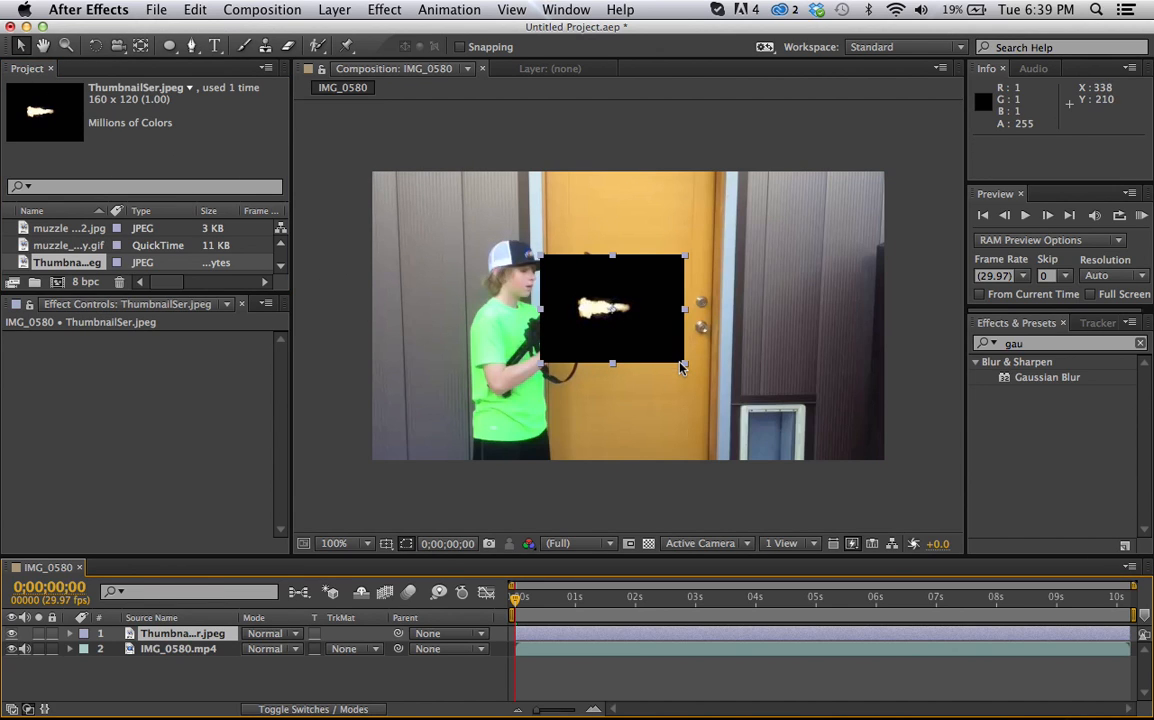
drag(684, 362, 731, 410)
key(Delete)
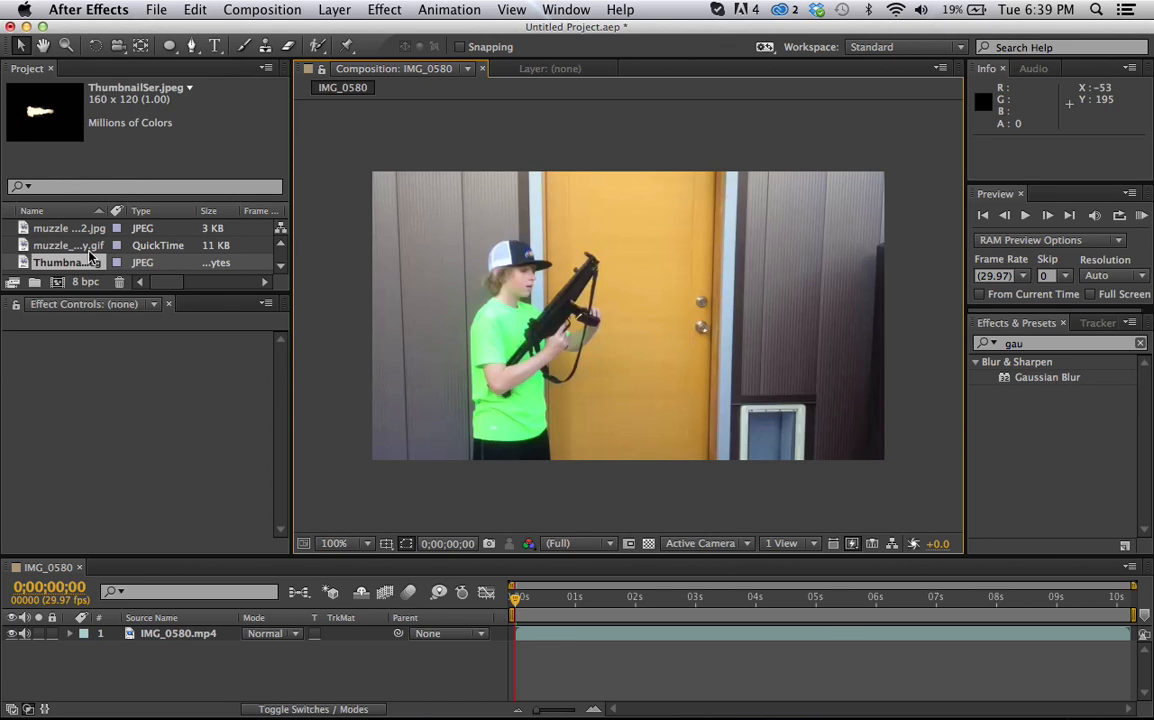
Step: Add the muzzle_flash_sm copy.gif image to the composition as a layer above the IMG_0580.mp4 footage
scroll(88, 259, up, 3)
scroll(88, 259, down, 3)
scroll(88, 260, up, 2)
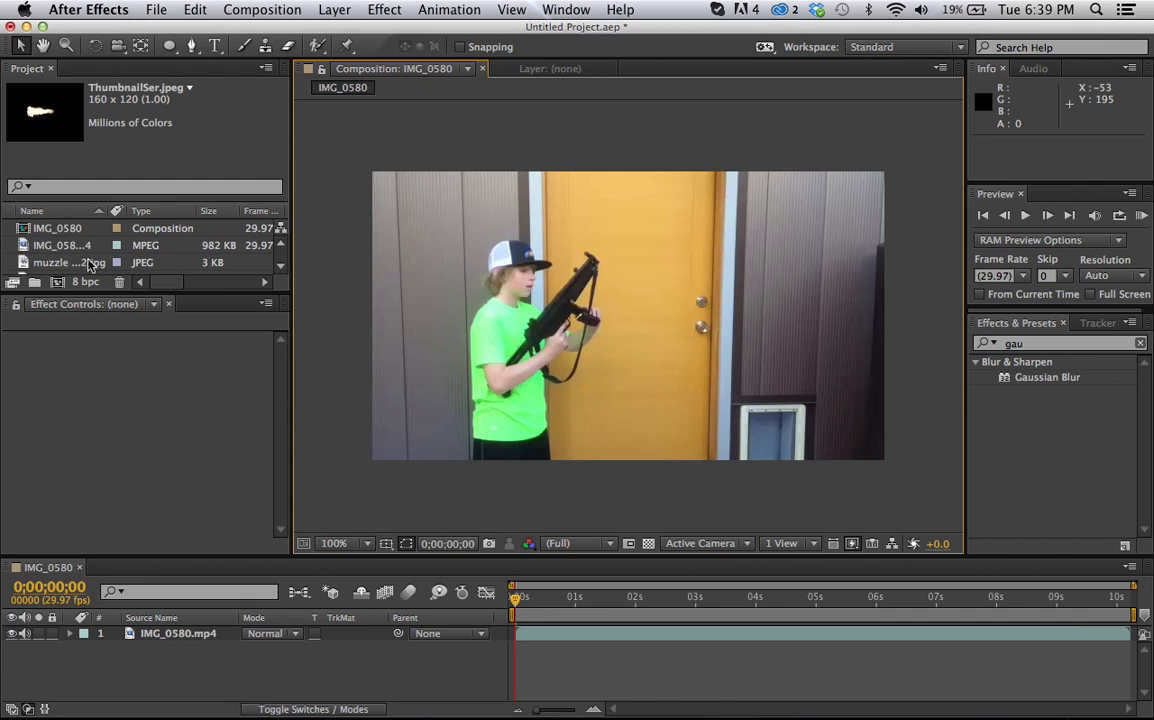
click(90, 262)
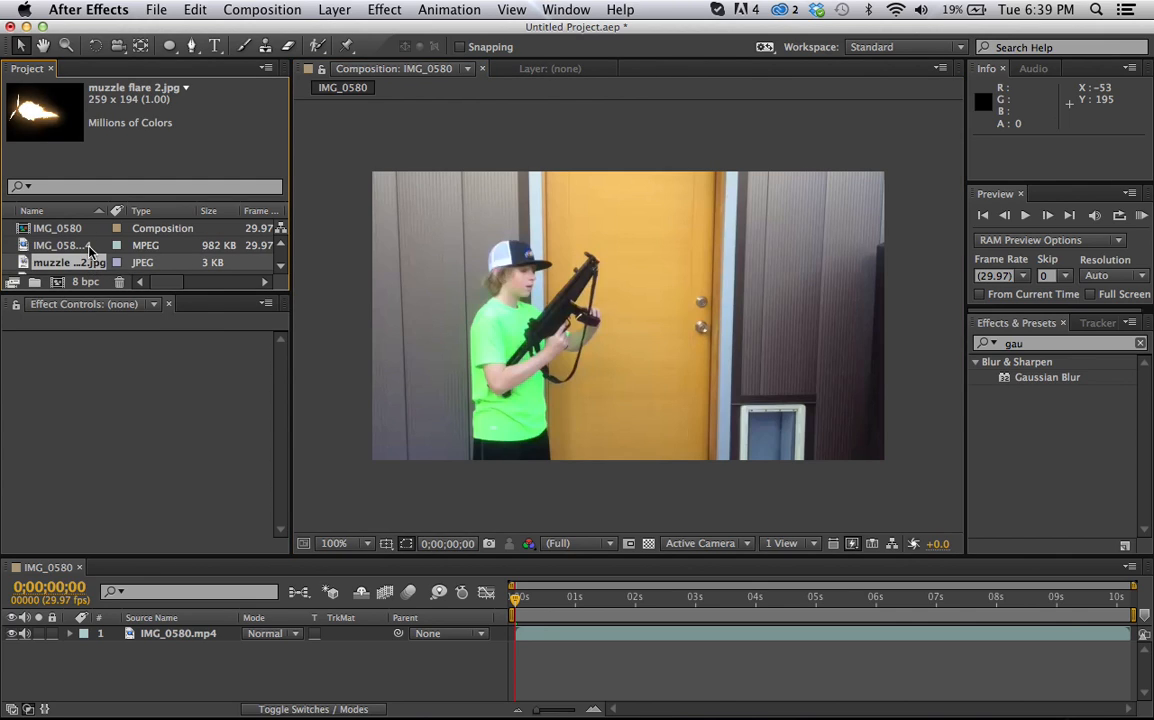
scroll(90, 262, down, 1)
click(91, 265)
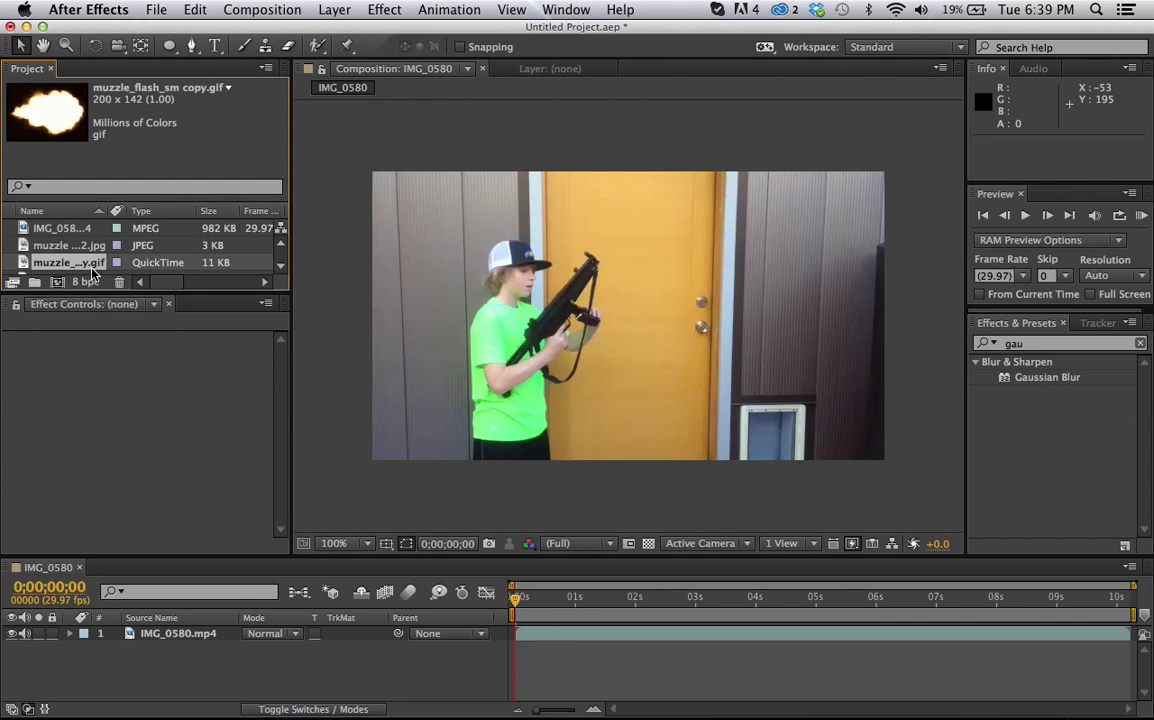
drag(64, 140, 646, 310)
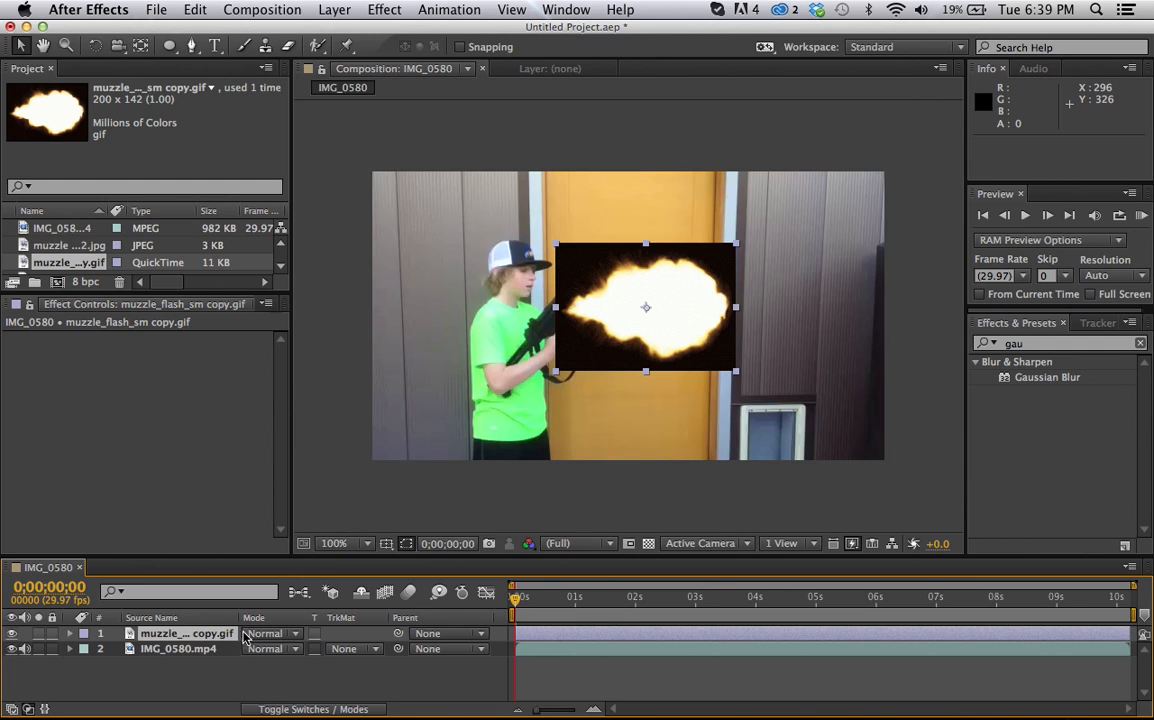
Step: Set the muzzle flash layer's blending mode to Screen
click(272, 709)
click(270, 709)
click(294, 641)
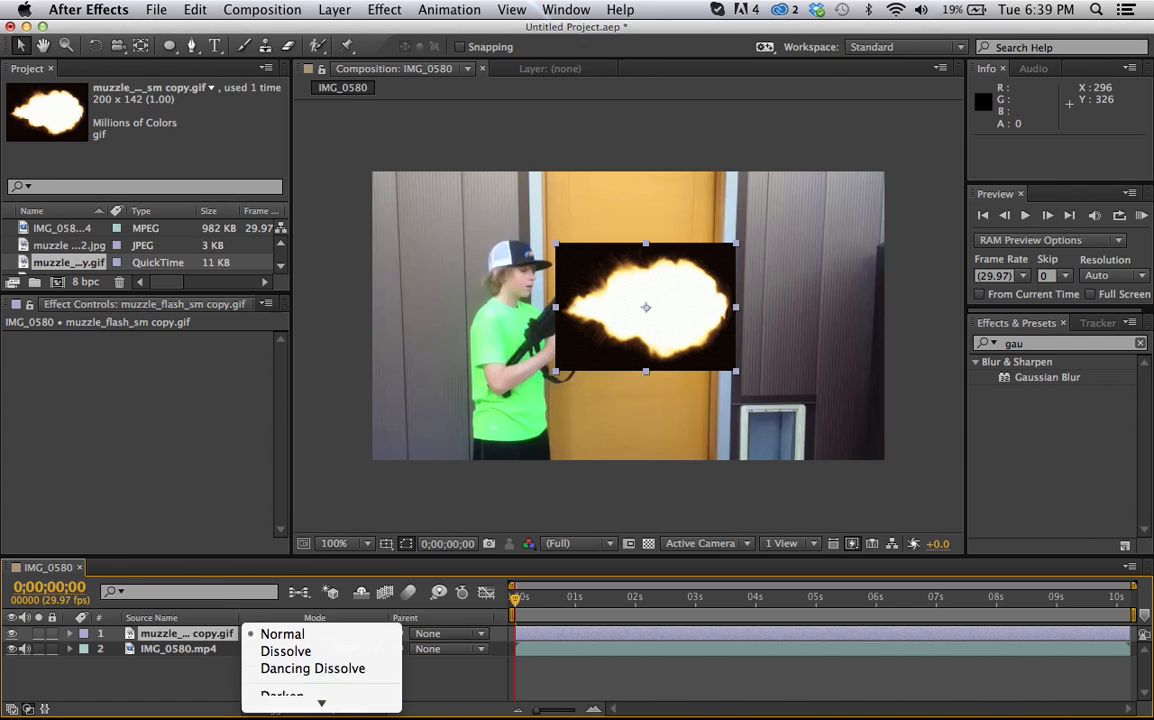
mouse_move(318, 703)
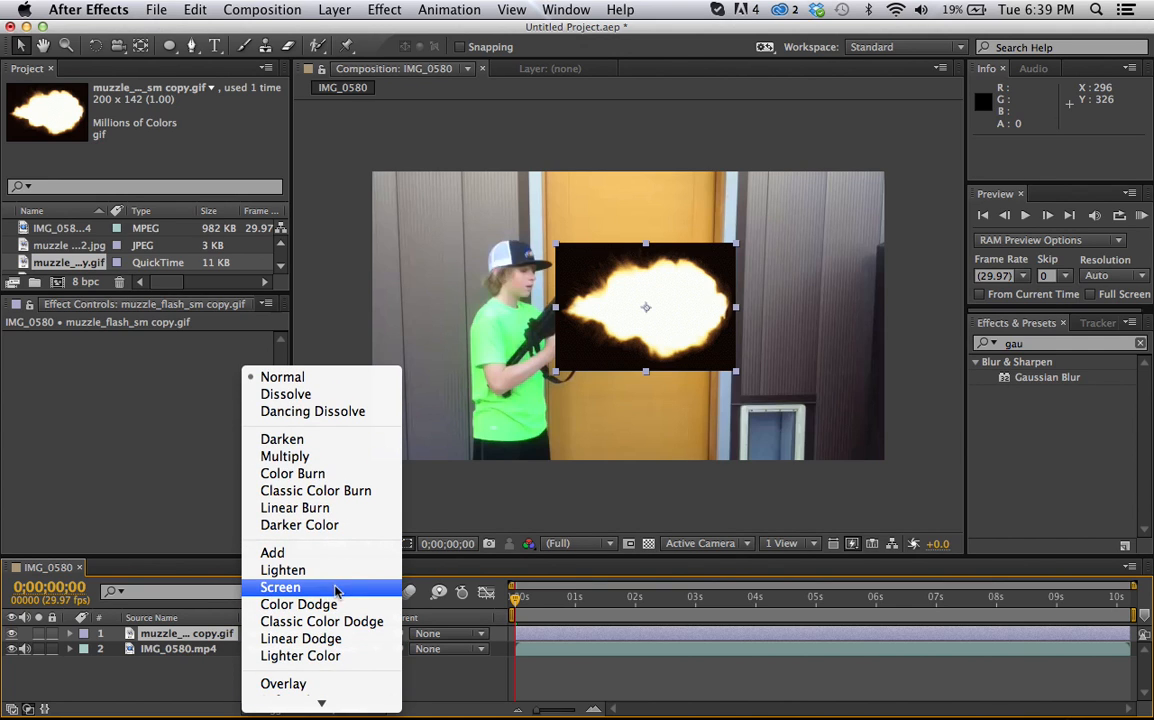
click(334, 588)
Step: Scale the muzzle flash to about 102% wide by 79% high and rotate it to 178°
drag(718, 330, 781, 305)
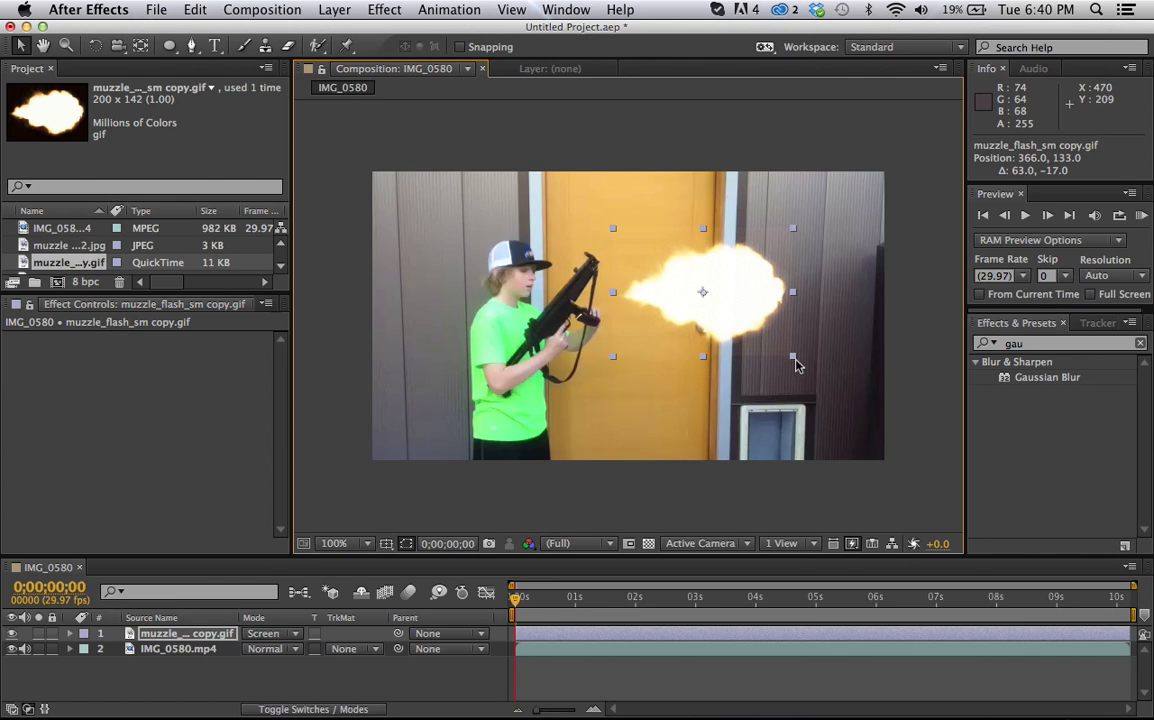
drag(792, 358, 795, 343)
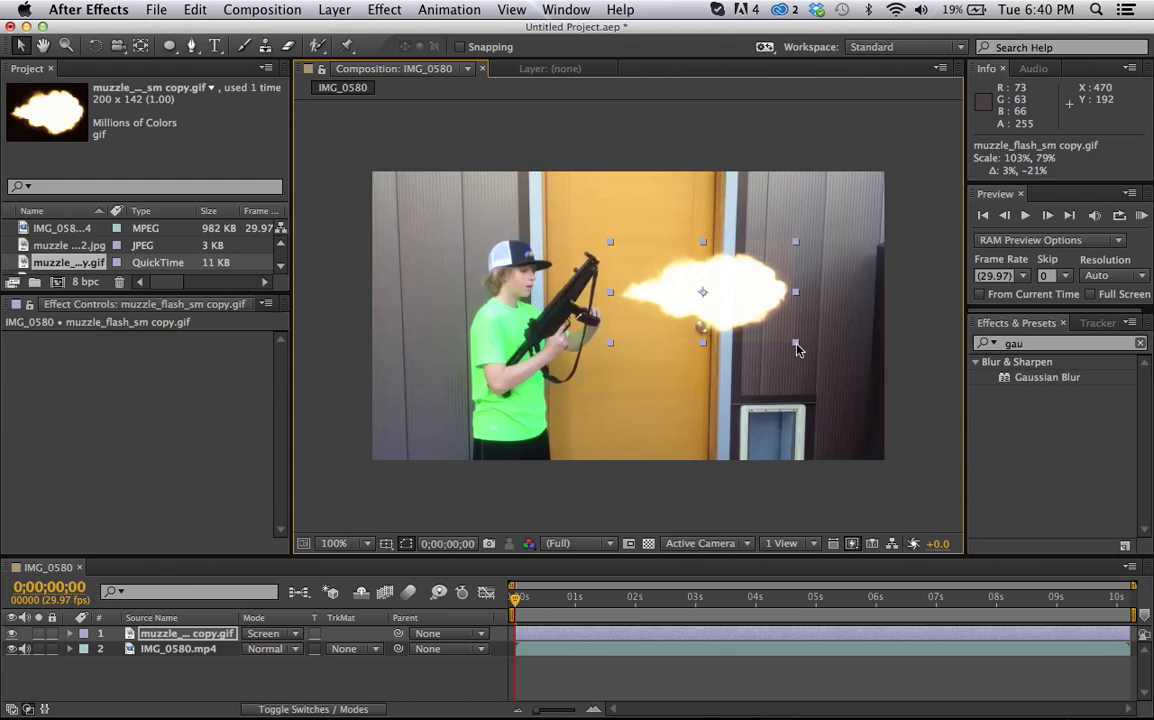
click(71, 635)
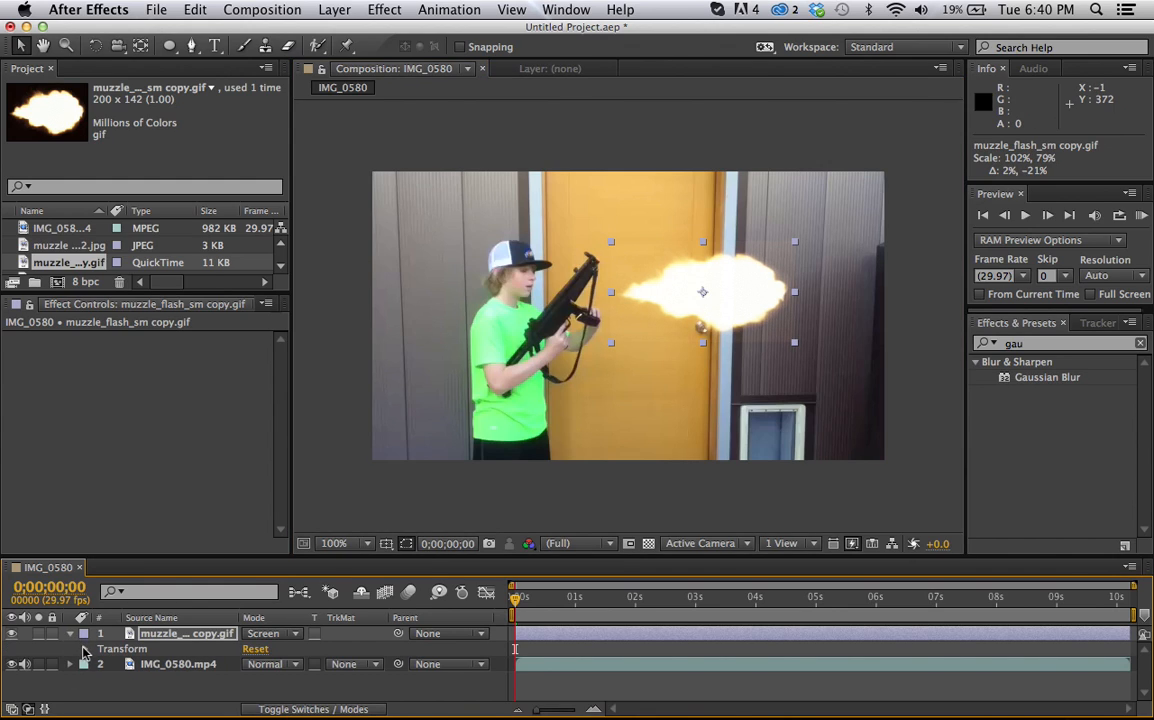
click(85, 649)
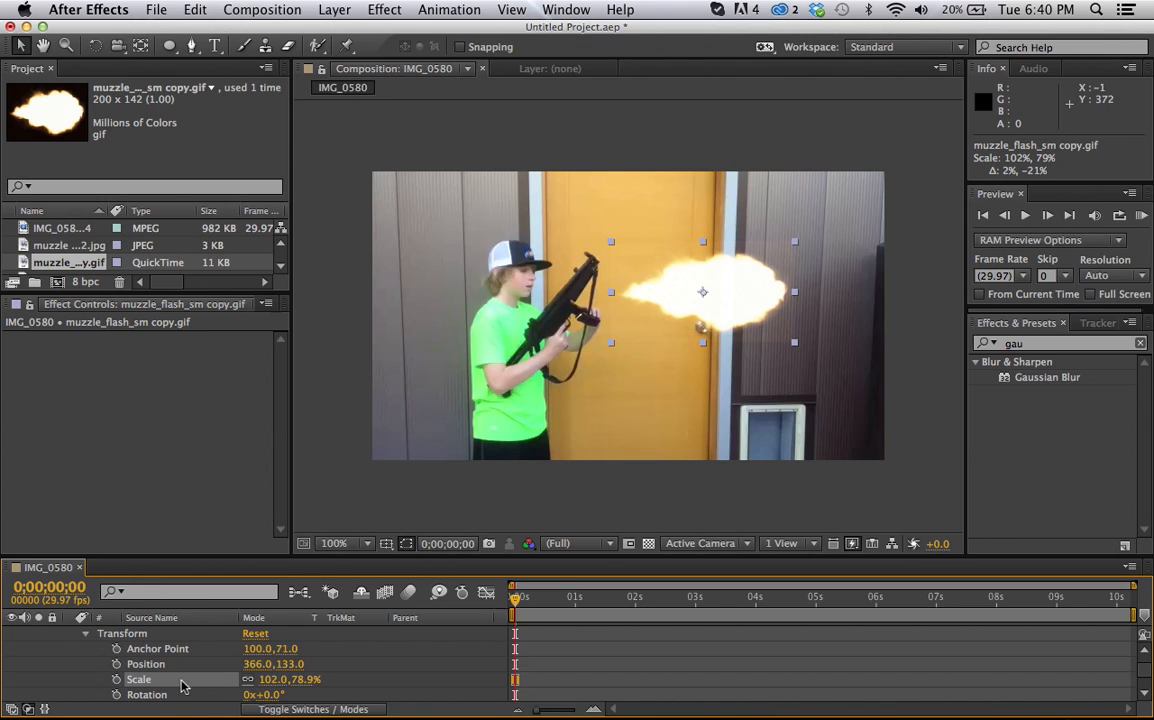
drag(258, 694, 441, 715)
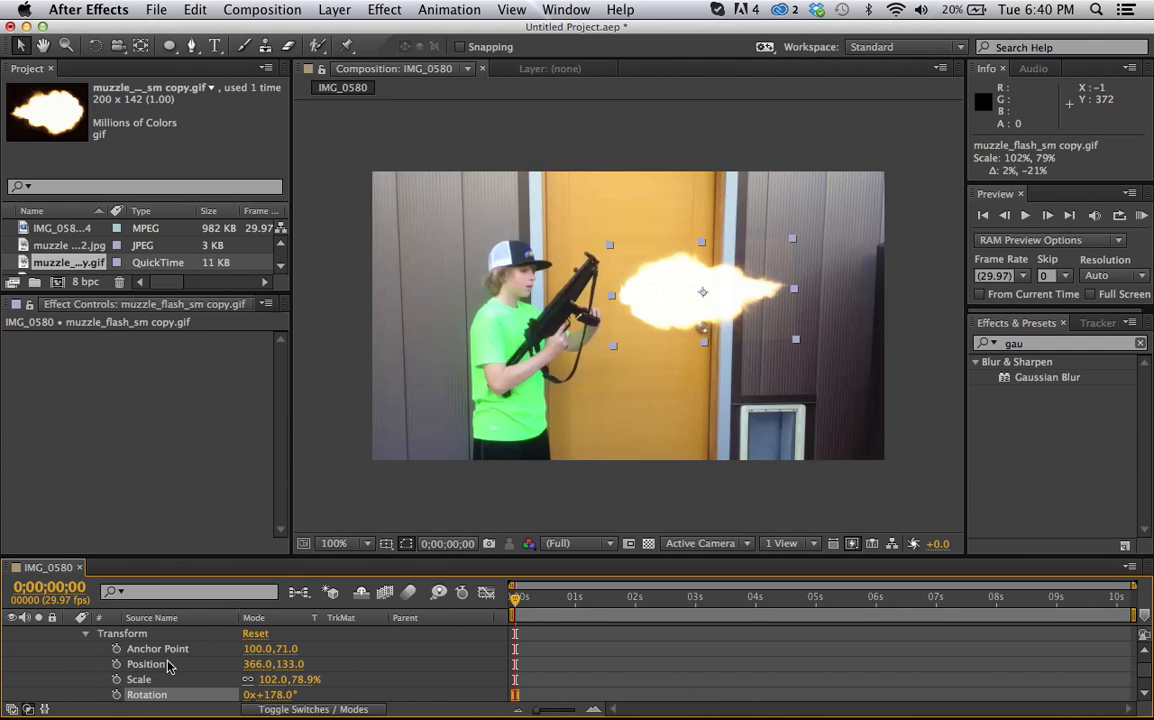
click(87, 636)
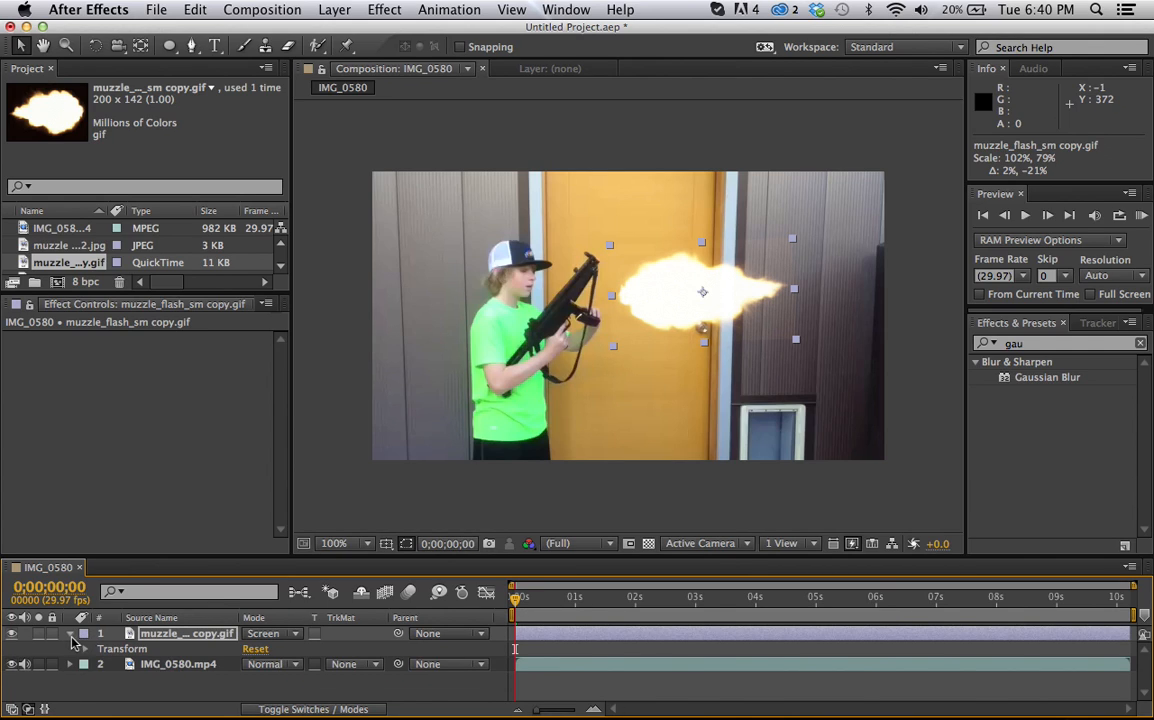
click(70, 636)
Step: Go to the aimed-gun frame at 0;00;04;04 and move the muzzle flash to the barrel's tip, at about 424, 141
drag(516, 604, 645, 605)
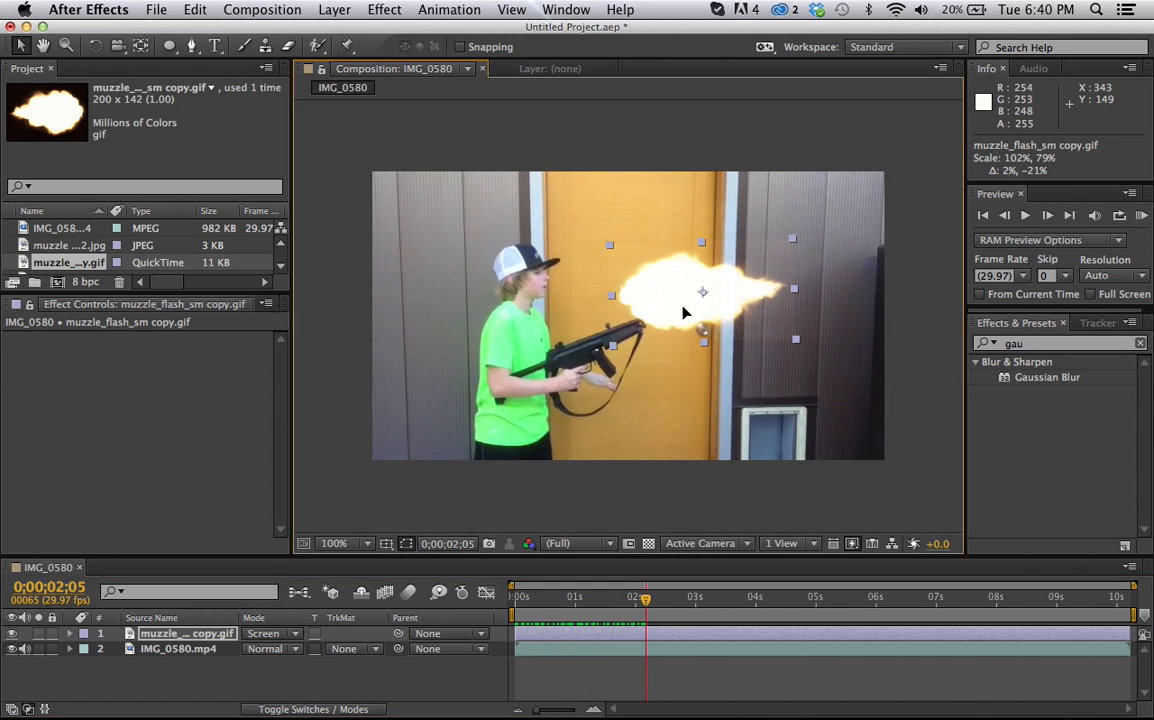
drag(681, 312, 750, 253)
drag(644, 601, 763, 598)
drag(762, 230, 746, 302)
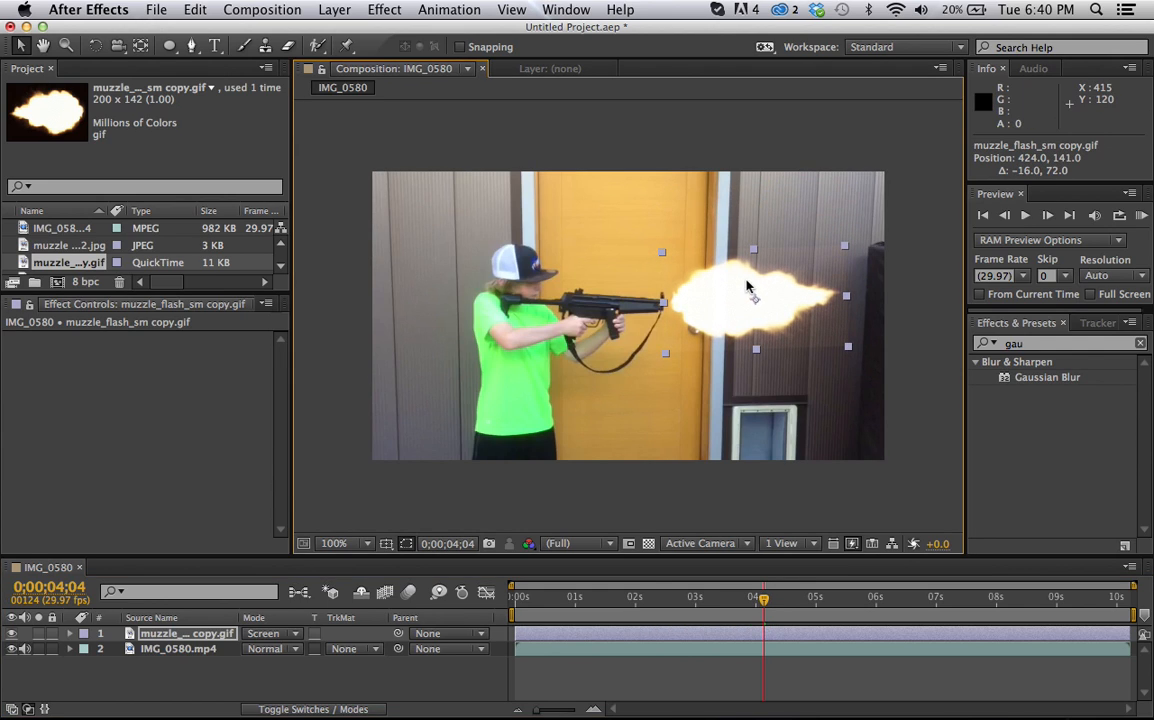
Step: Fine-tune the muzzle flash by rotating it to 184° and moving it to about 417, 153 against the barrel
click(70, 634)
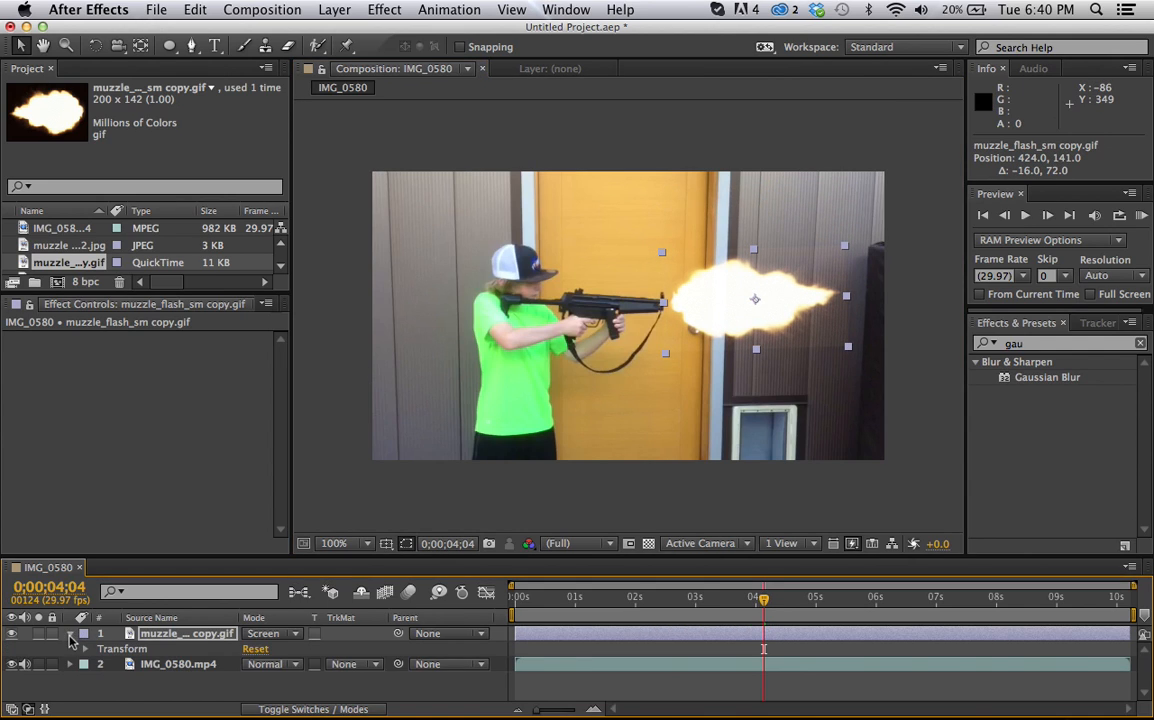
click(85, 650)
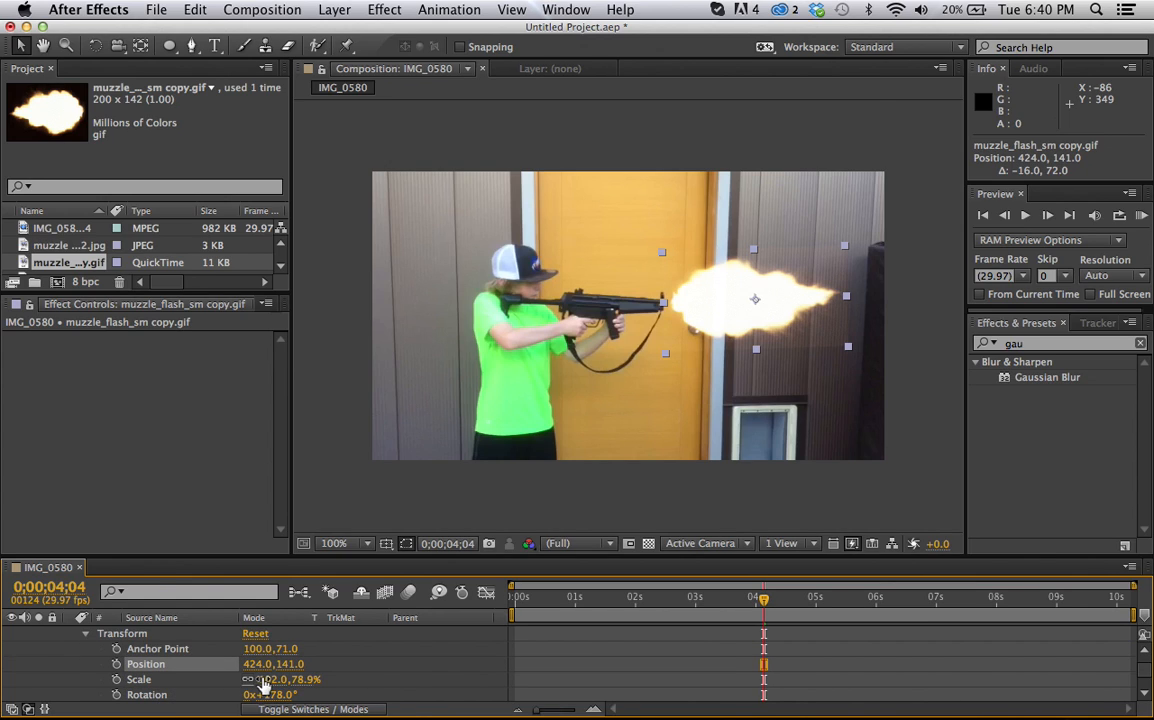
drag(272, 693, 276, 693)
drag(735, 304, 728, 316)
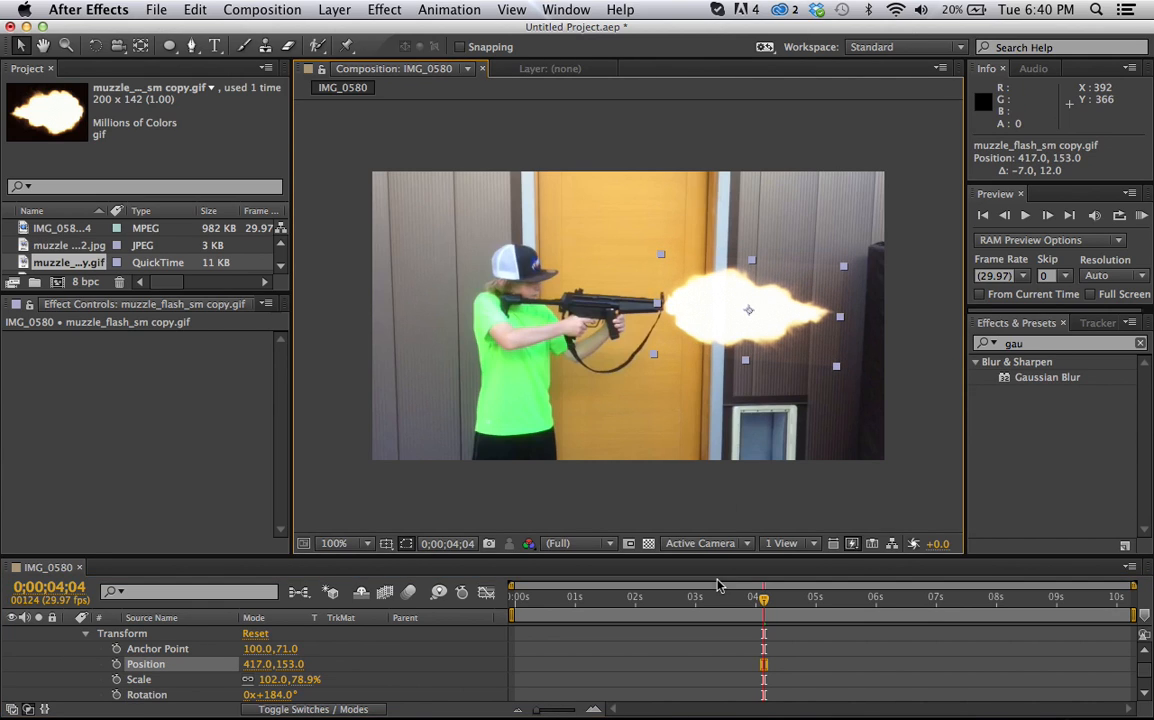
click(667, 430)
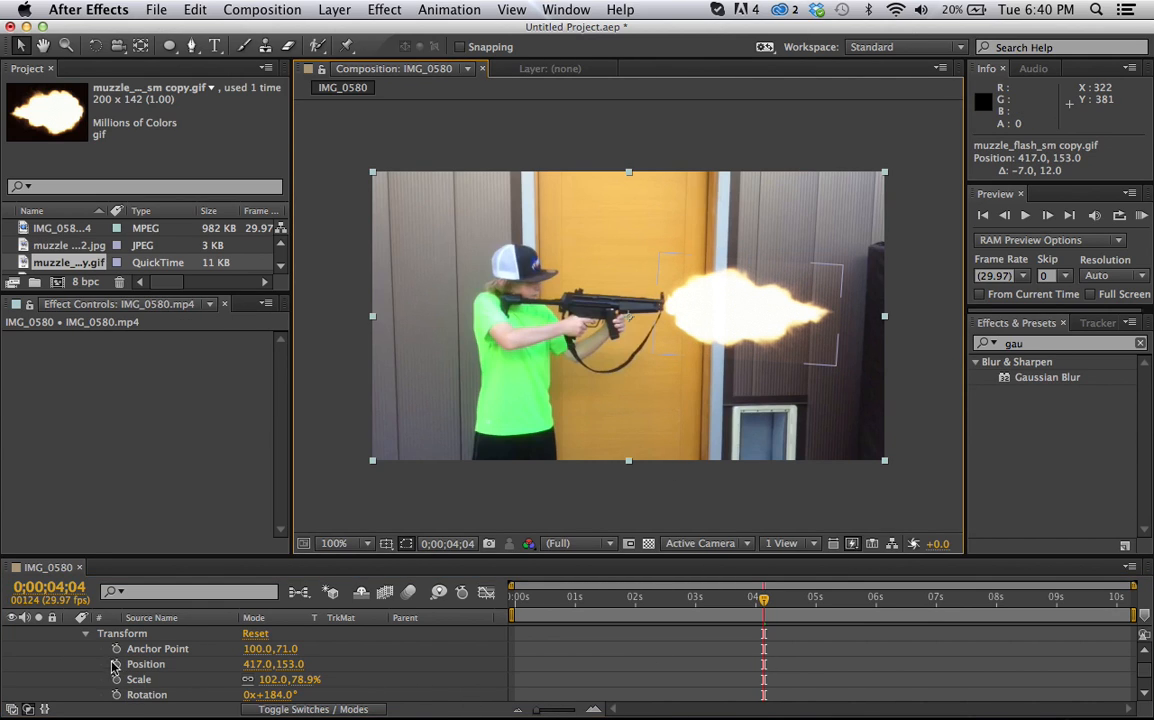
click(86, 635)
click(70, 634)
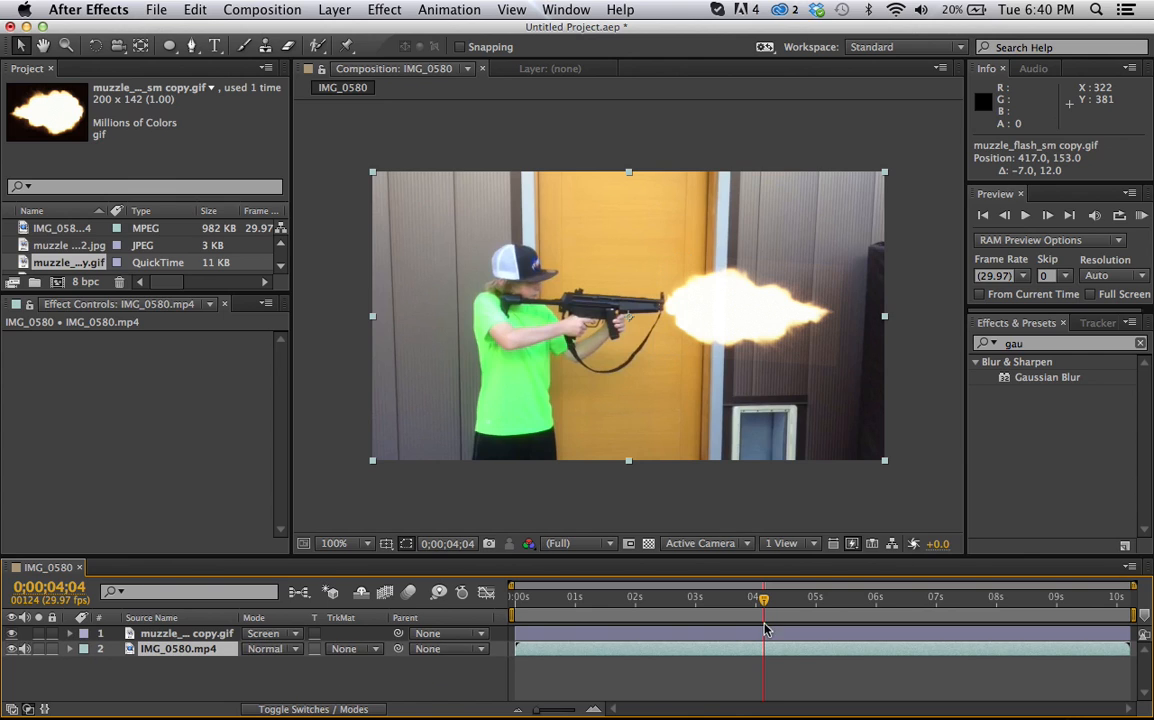
Step: Trim the muzzle flash layer so it starts at 0;00;04;04 and lasts only a few frames
mouse_move(767, 606)
mouse_down()
mouse_move(724, 606)
mouse_move(768, 606)
mouse_up()
drag(520, 627, 765, 626)
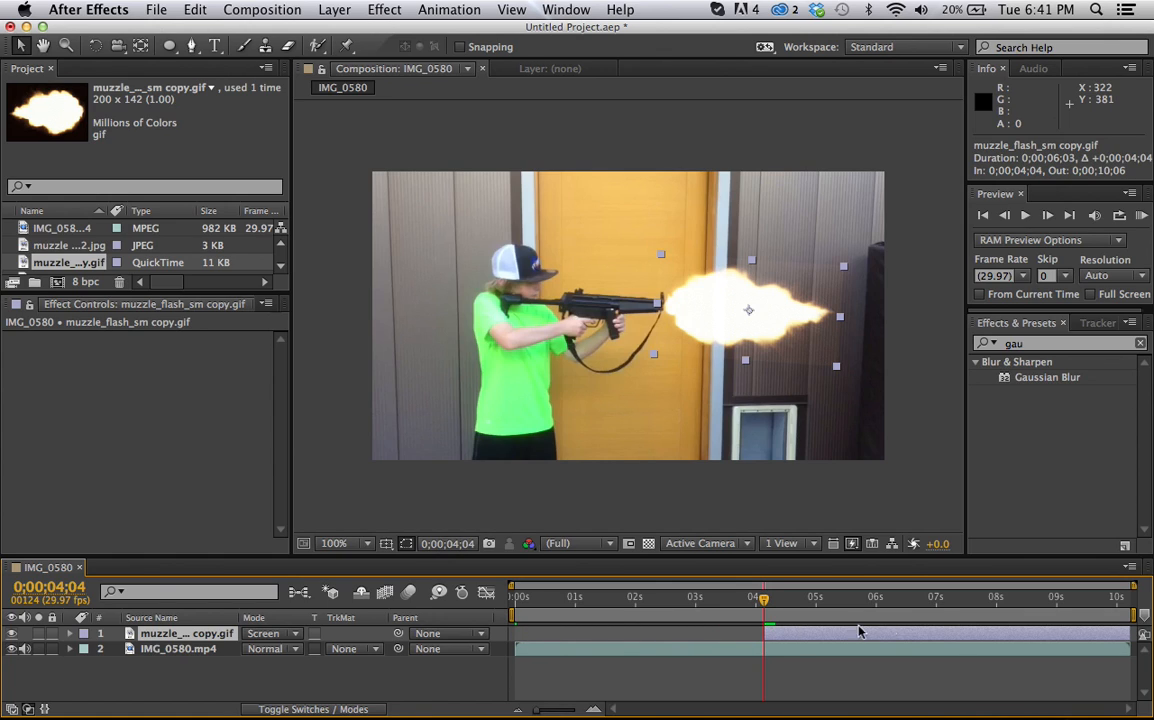
drag(1127, 628, 778, 626)
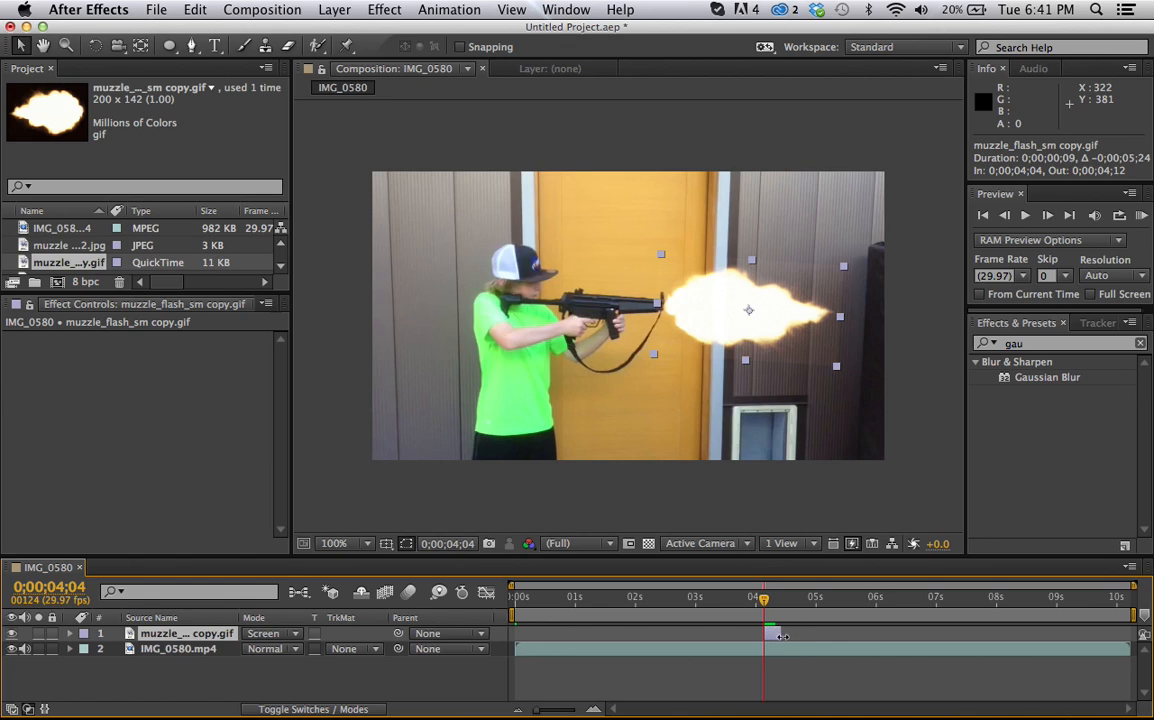
drag(778, 637, 776, 637)
Step: Play back the shot from just before the muzzle flash, and return to the flash frame at 0;00;04;05
drag(765, 601, 748, 600)
key(space)
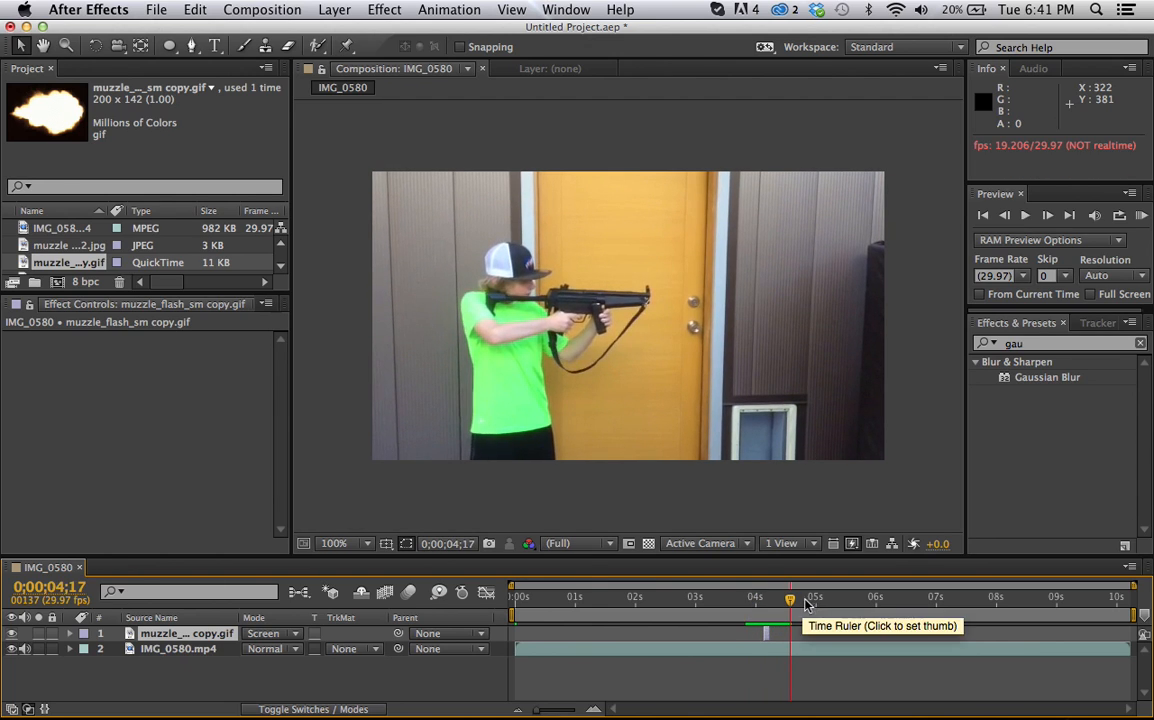
drag(791, 601, 766, 604)
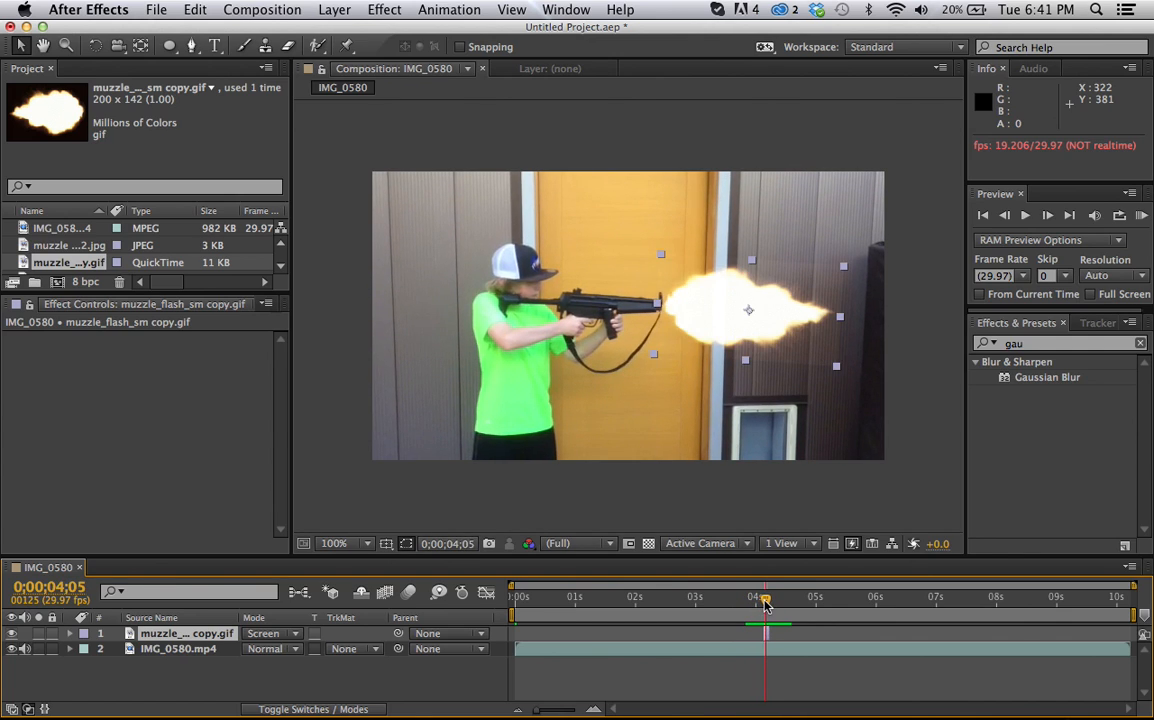
Step: Trim the muzzle flash layer to run from 0;00;04;05 to 0;00;04;07 and return to frame 0;00;04;05
mouse_move(766, 605)
mouse_down()
mouse_move(733, 604)
mouse_move(778, 605)
mouse_move(750, 612)
mouse_up()
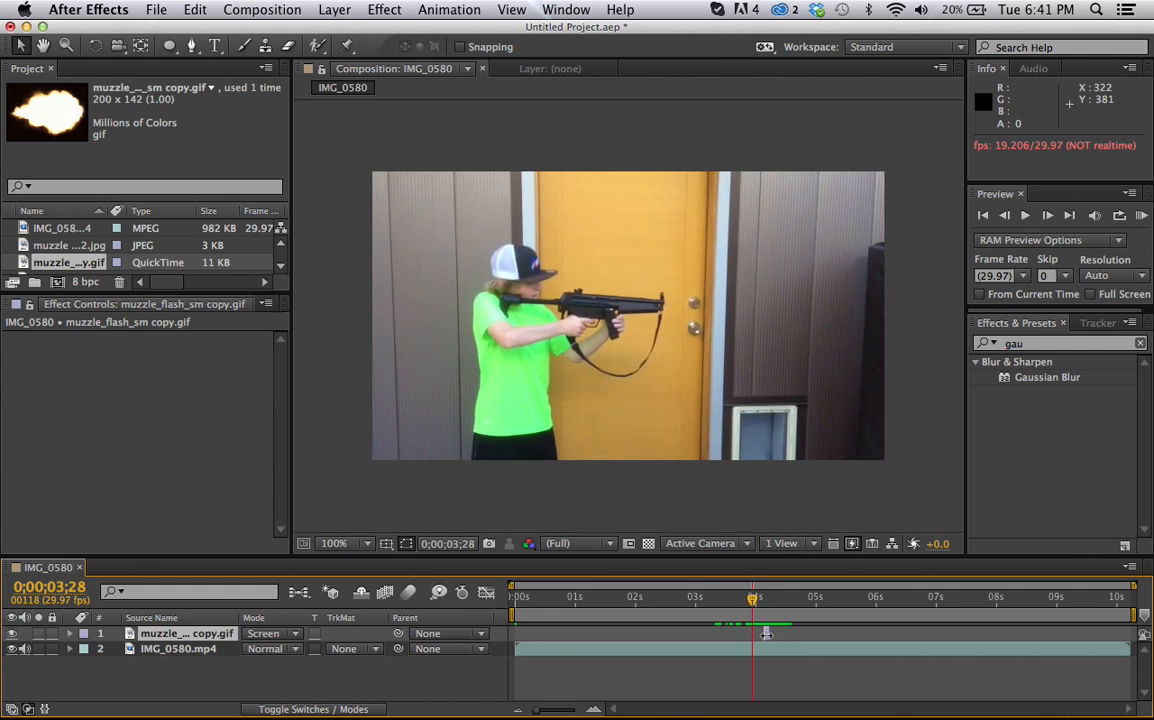
drag(764, 632, 767, 632)
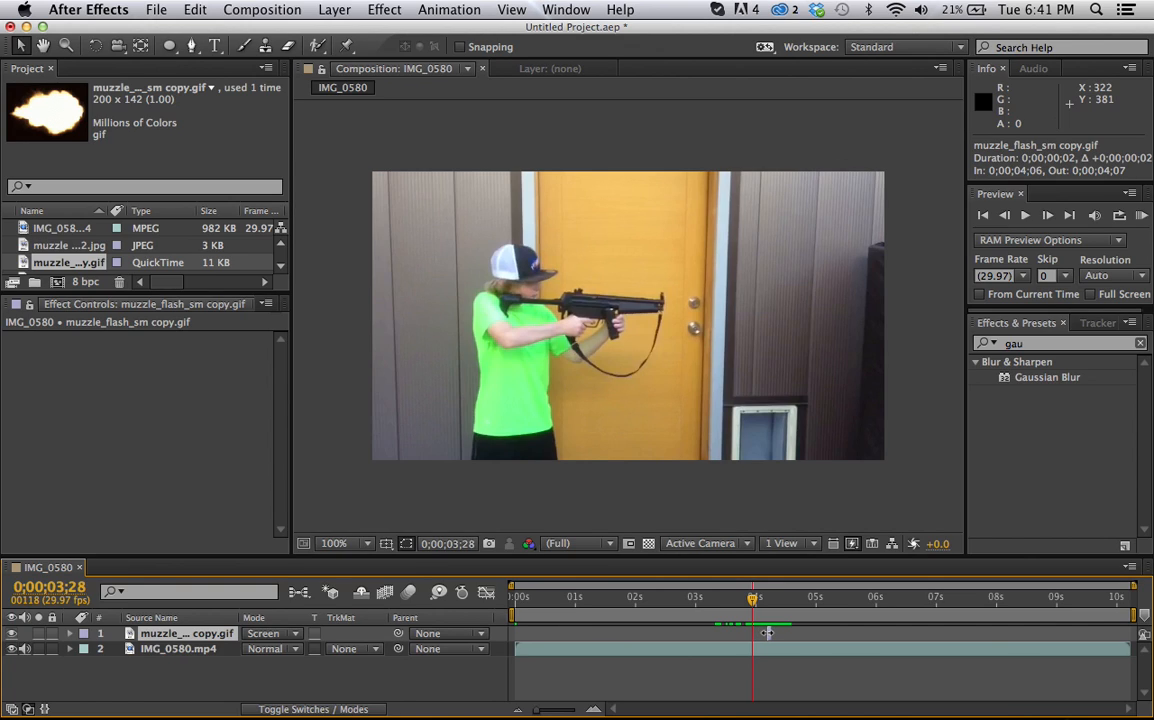
mouse_move(765, 632)
mouse_down()
mouse_move(761, 600)
mouse_move(775, 600)
mouse_move(767, 607)
mouse_up()
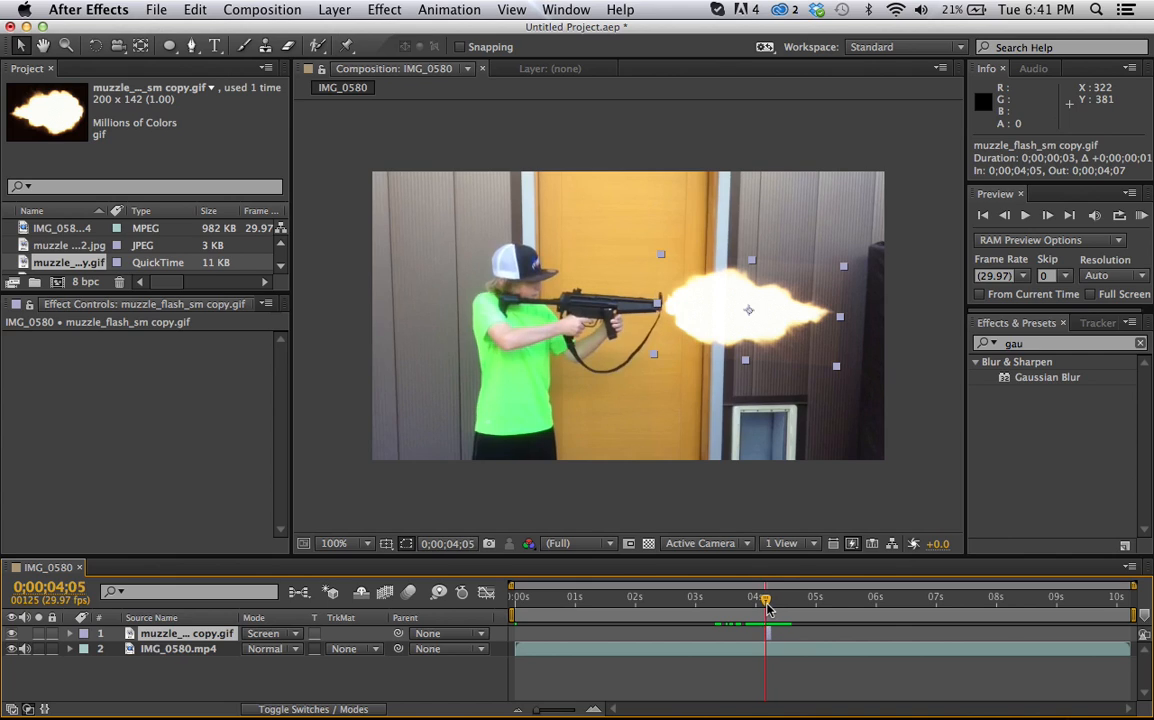
Step: Move the muzzle flash to 415, 152 and shrink it to a scale of 94%, 67%
drag(715, 334, 710, 332)
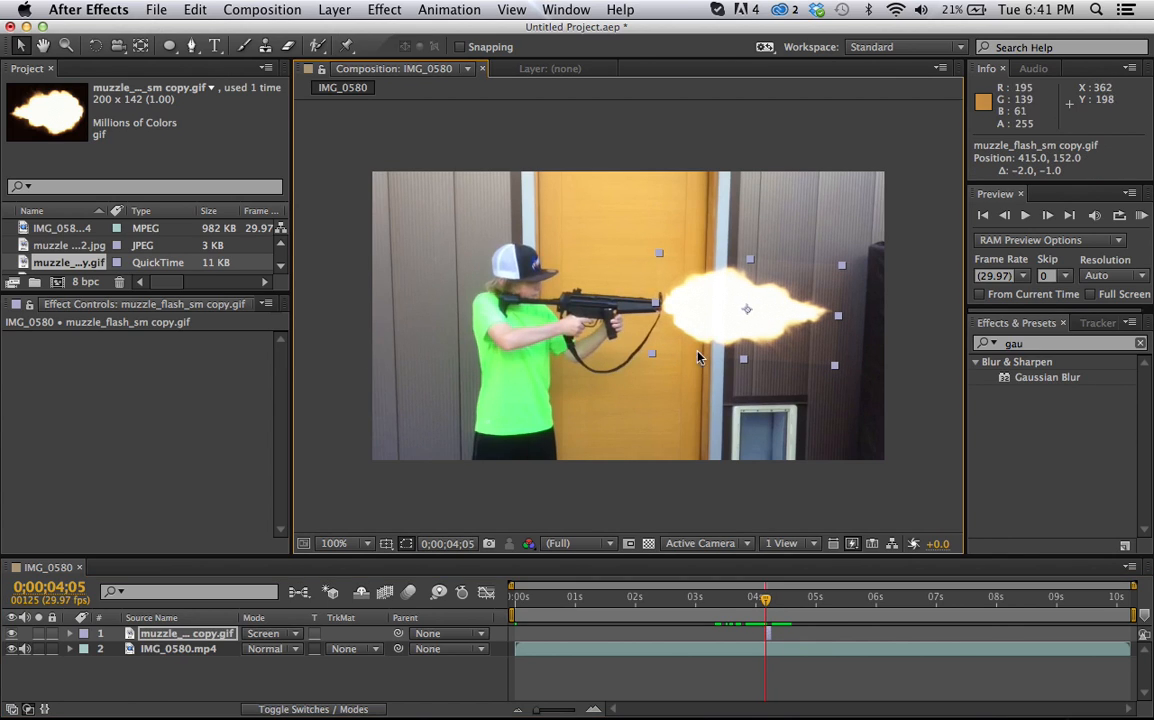
click(674, 400)
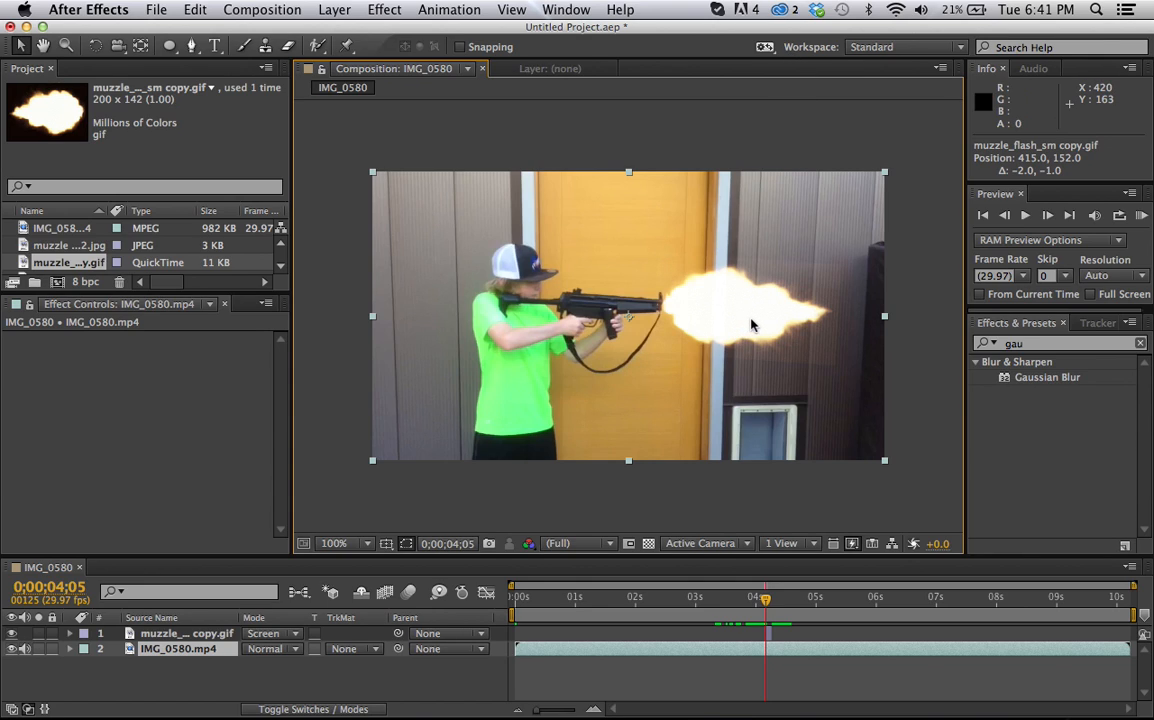
click(155, 649)
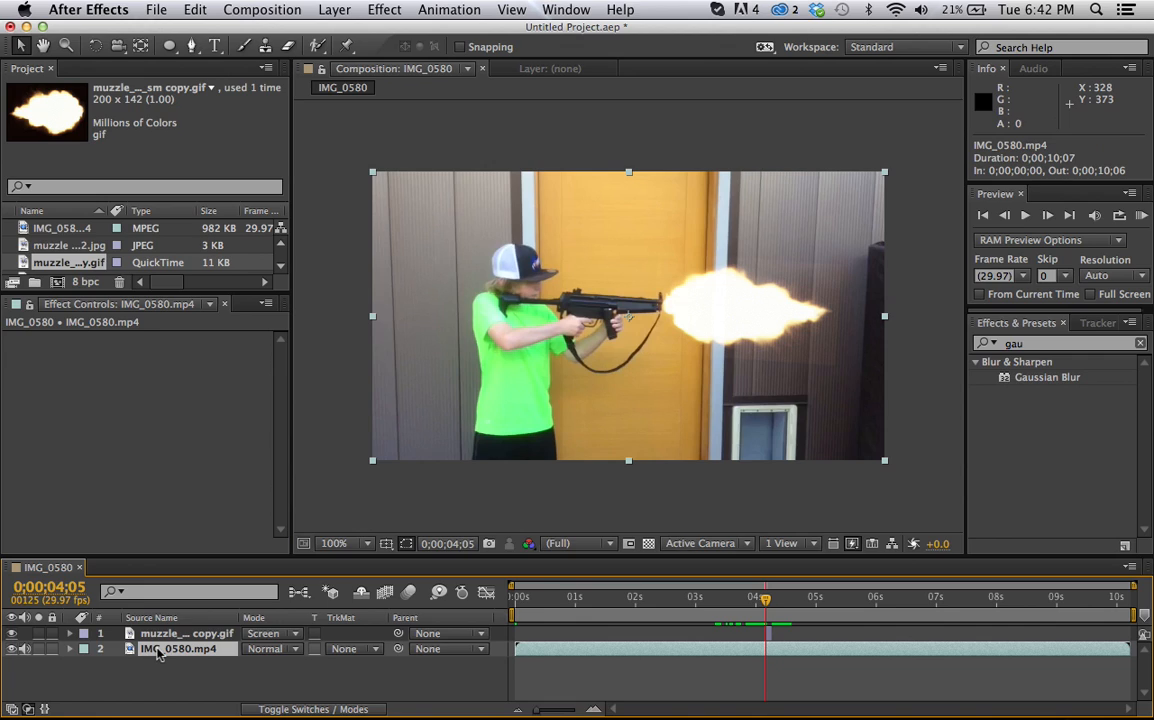
click(182, 636)
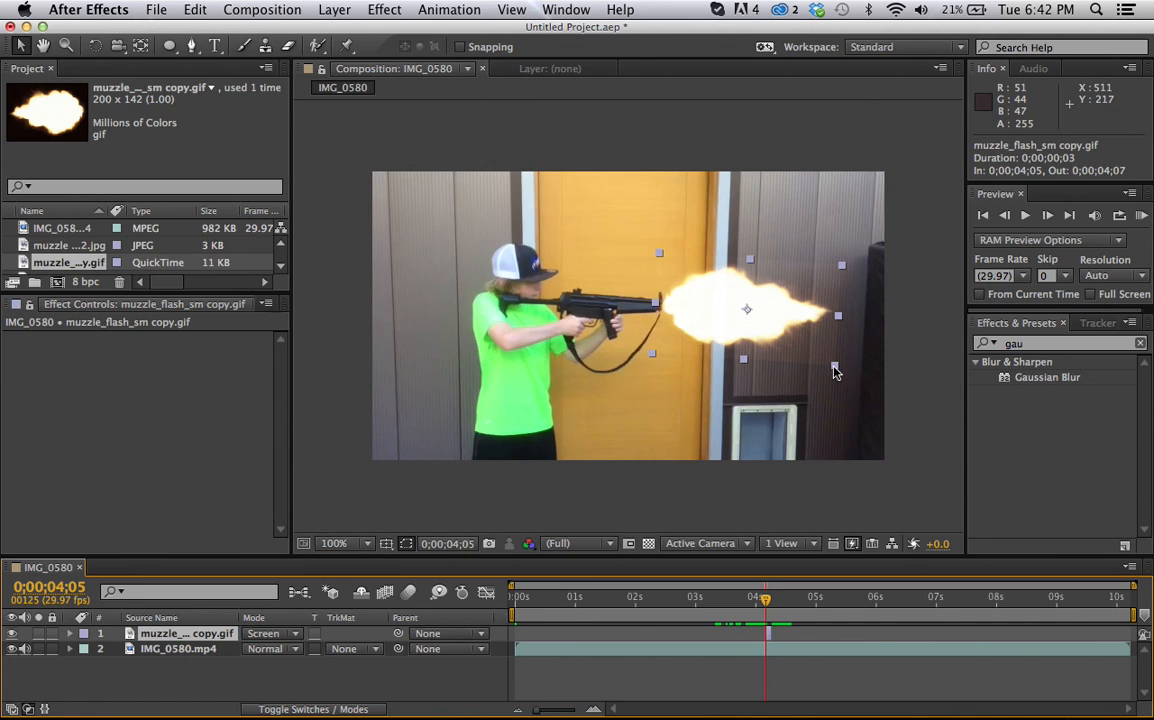
drag(834, 365, 831, 366)
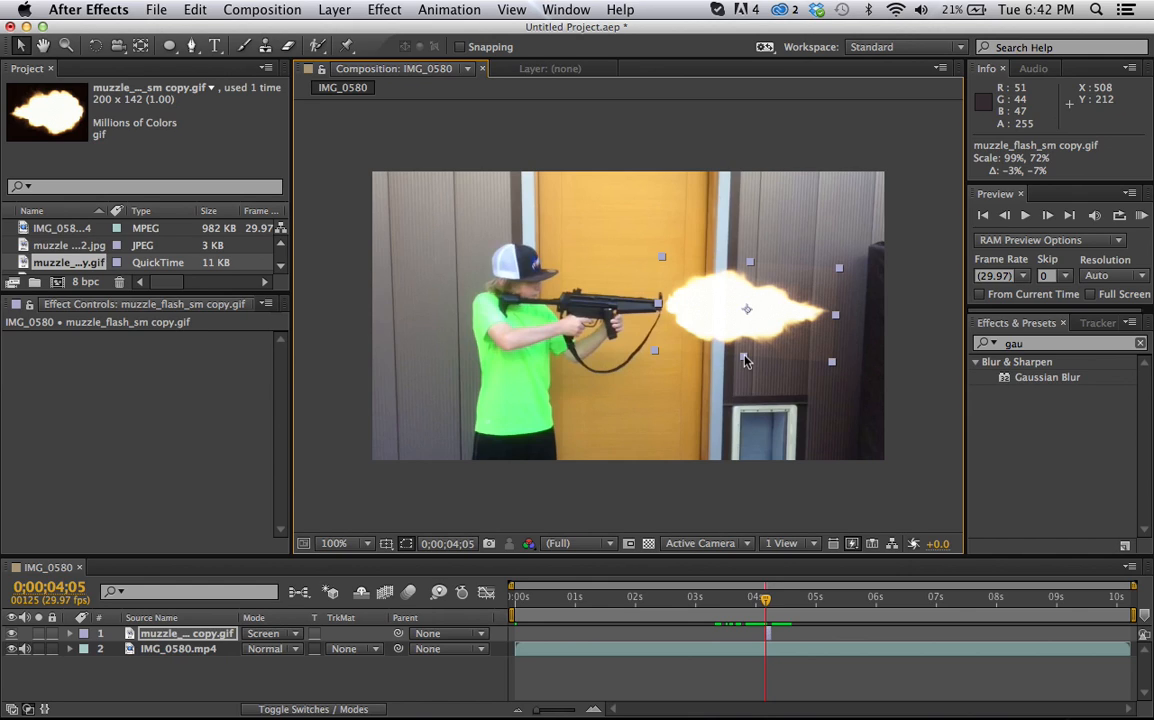
drag(833, 365, 829, 361)
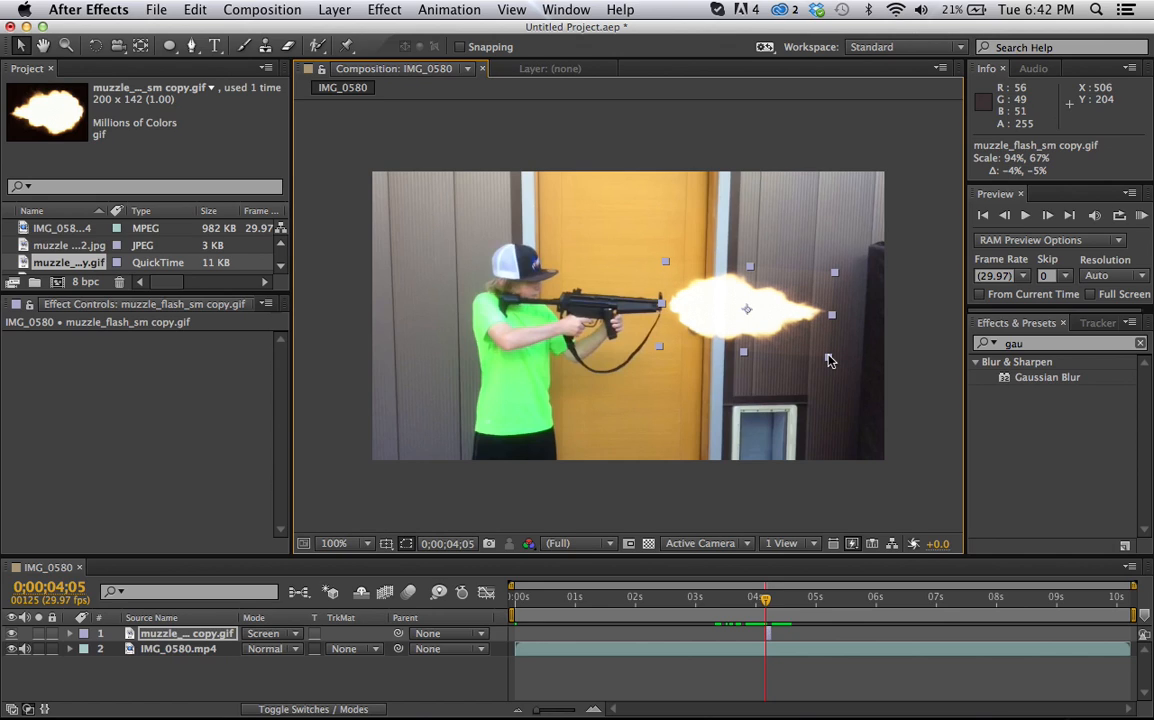
Step: Nudge the resized muzzle flash back against the barrel's tip, to about 407, 152, and deselect it
key(Left)
key(Left)
key(Left)
key(Left)
key(Left)
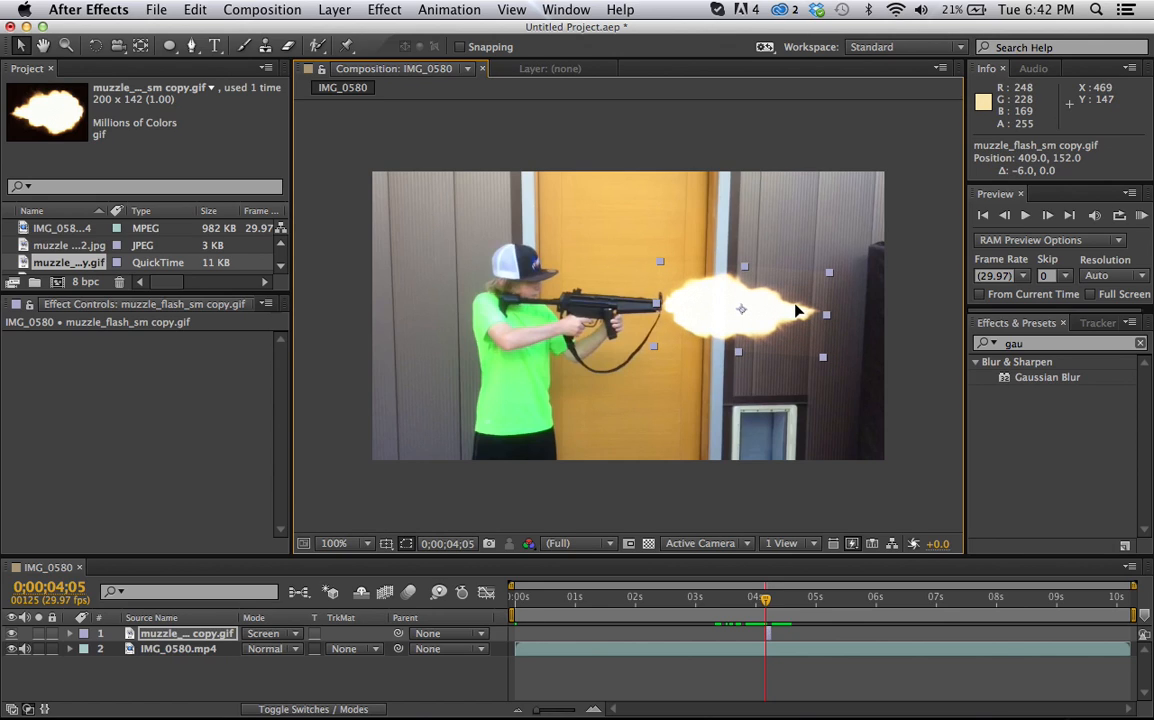
click(680, 489)
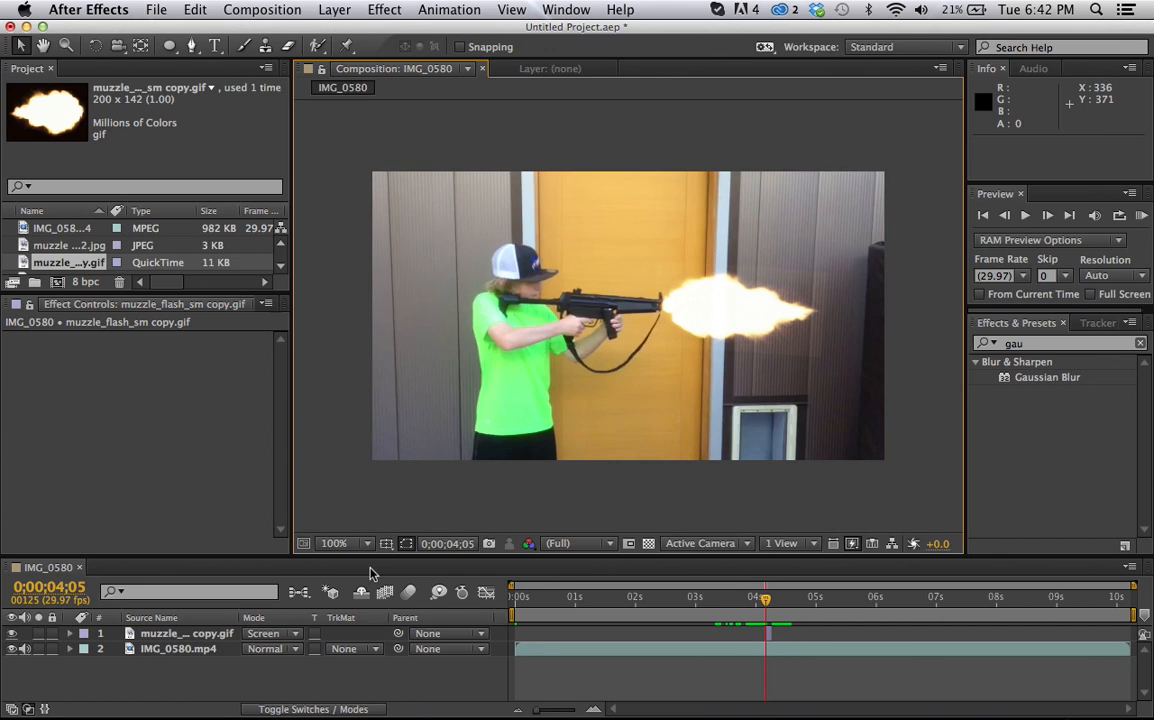
Step: Duplicate the muzzle flash layer
click(218, 636)
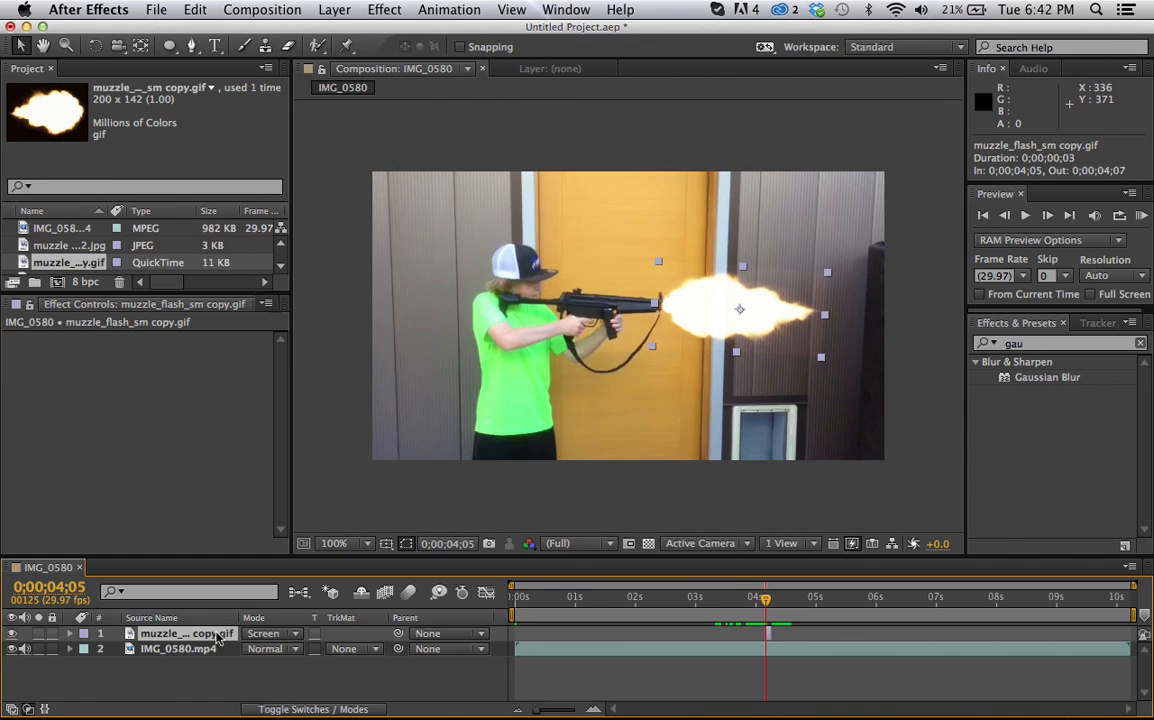
key(super+d)
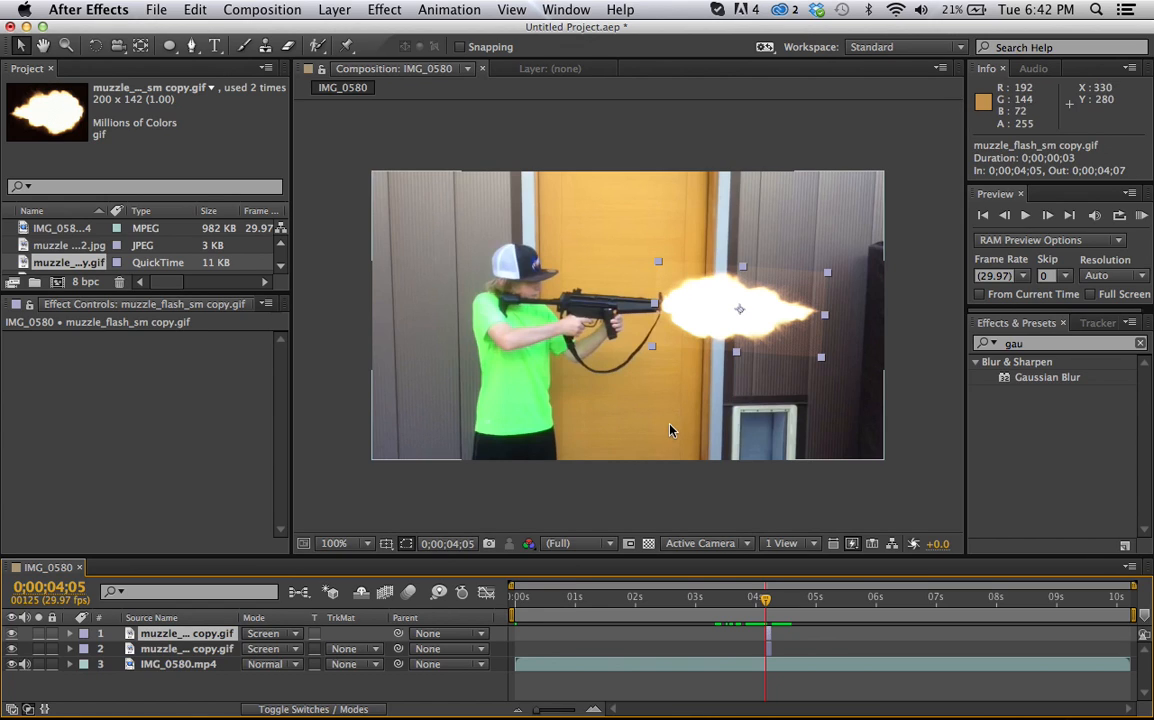
click(210, 651)
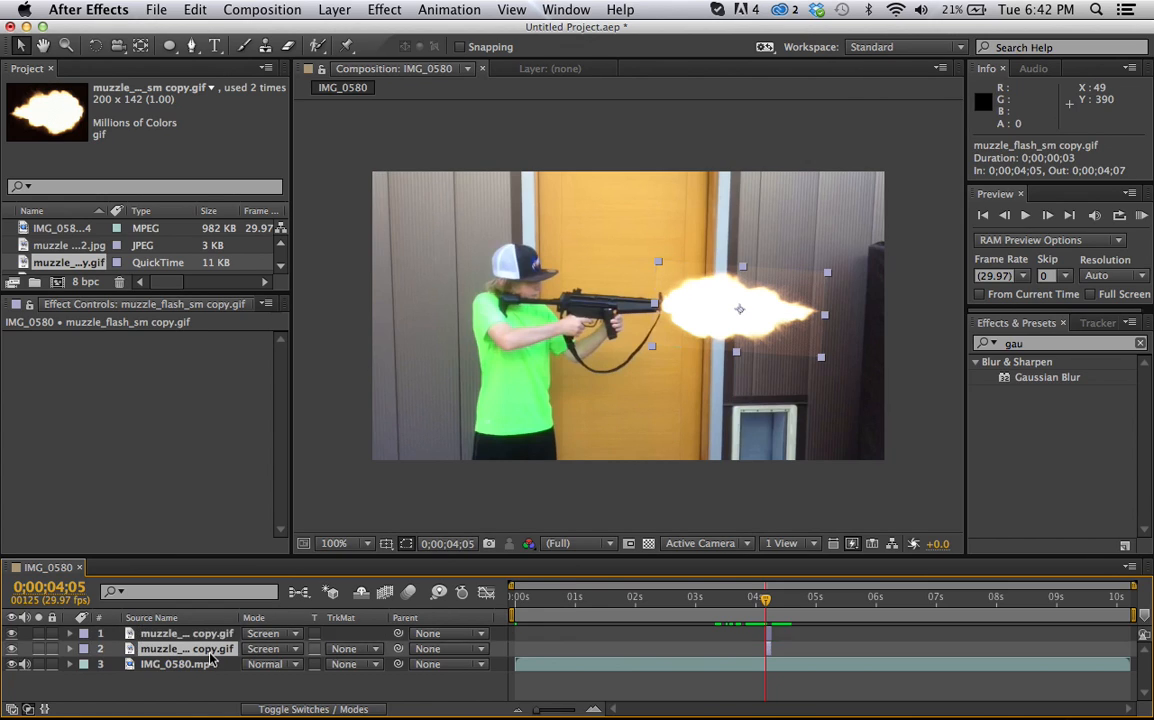
Step: Search the effects for "levels" and apply the Levels effect to the upper muzzle flash copy
click(214, 634)
click(1040, 346)
key(BackSpace)
key(BackSpace)
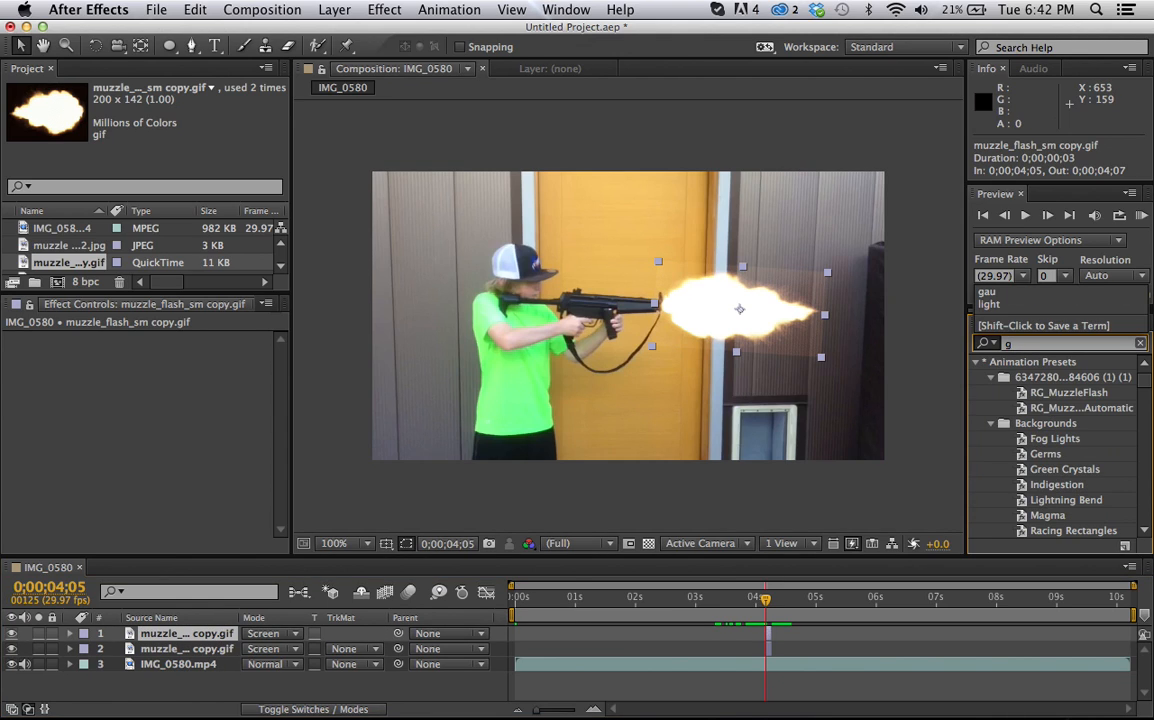
text(au)
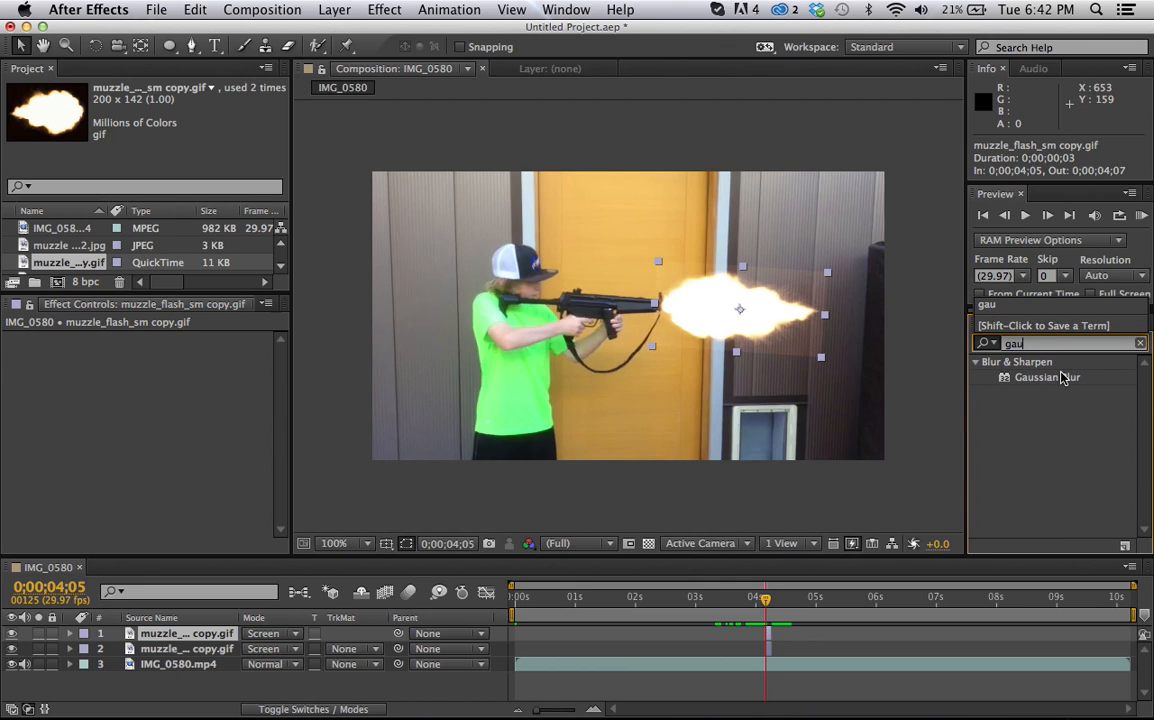
key(BackSpace)
key(BackSpace)
key(BackSpace)
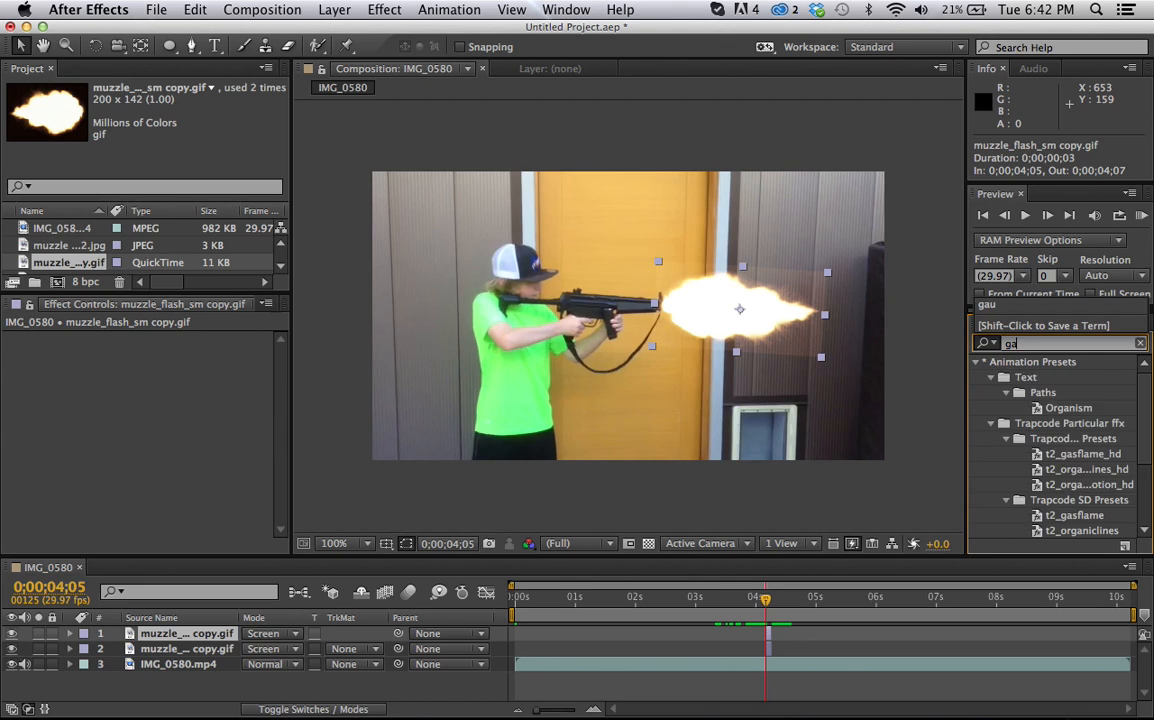
text(l)
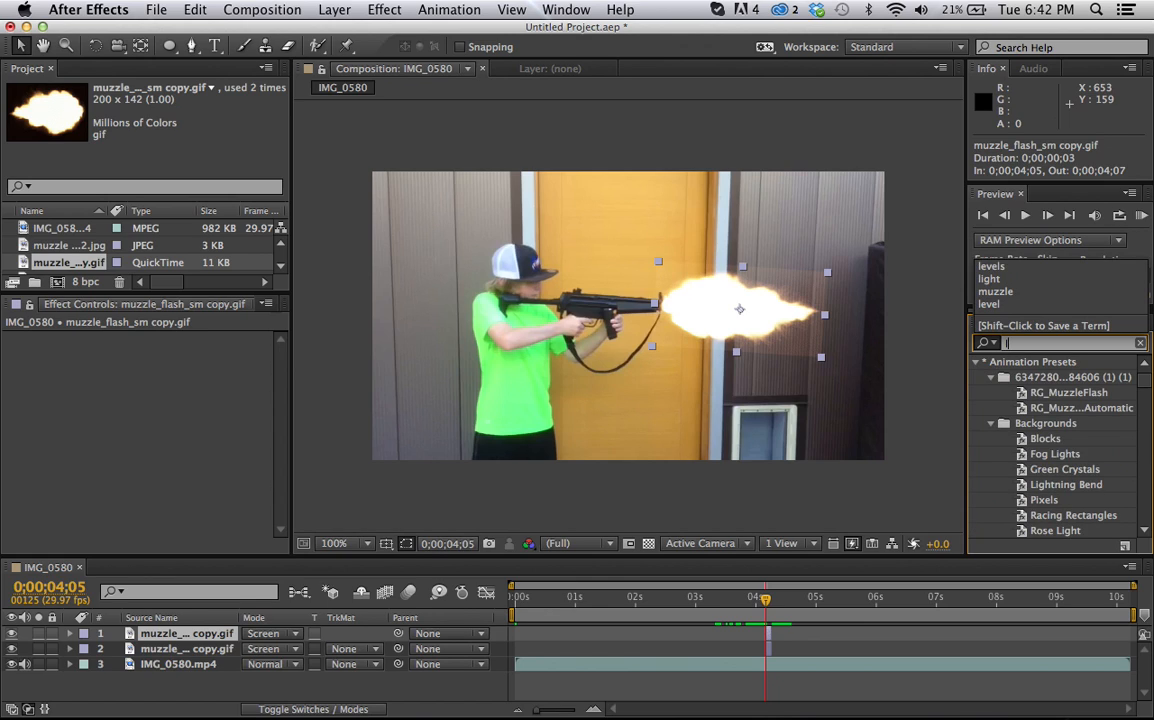
text(ev)
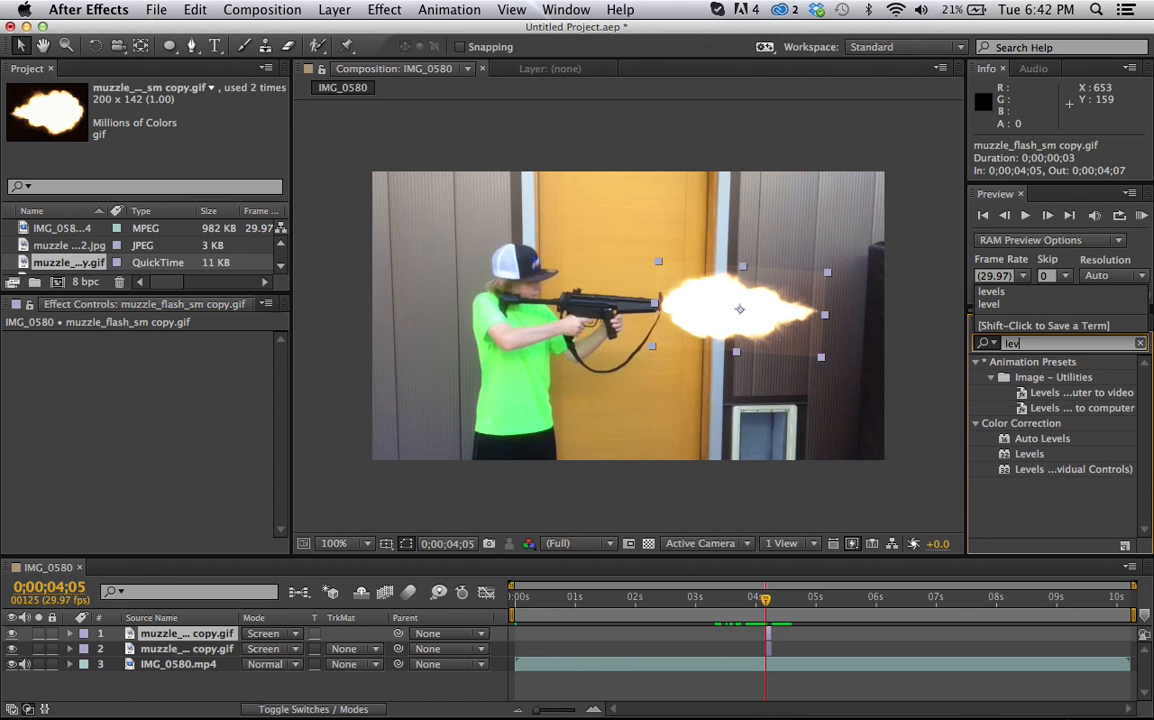
text(els)
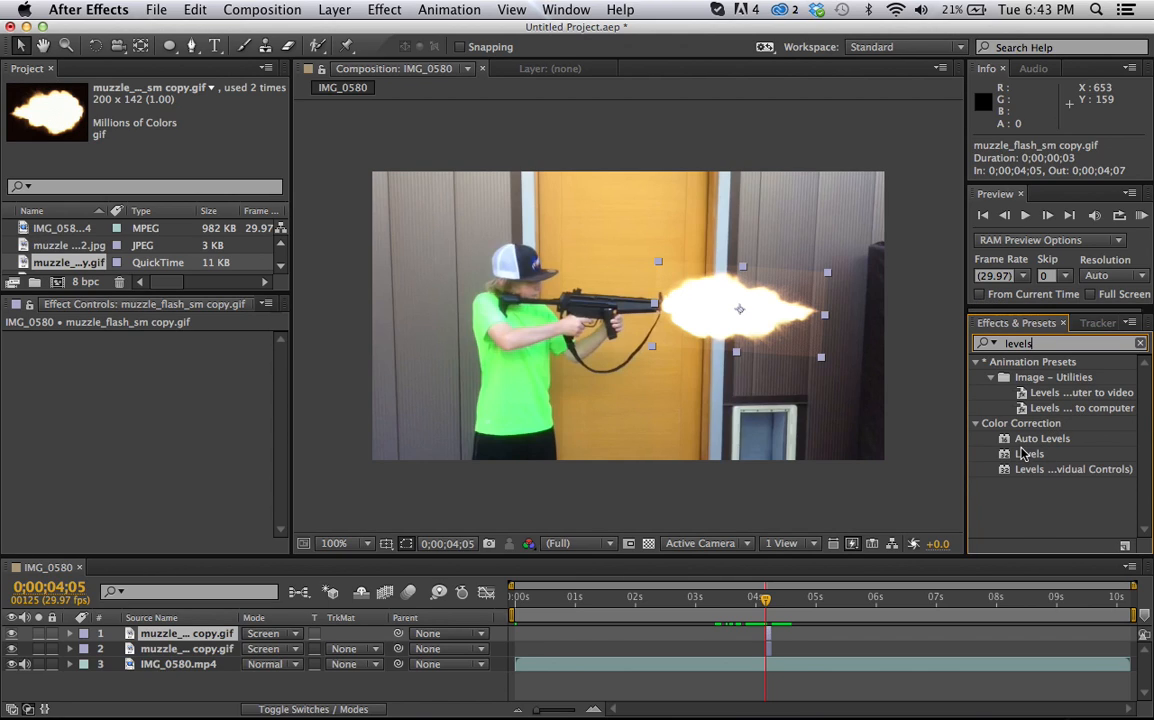
drag(1022, 458, 208, 645)
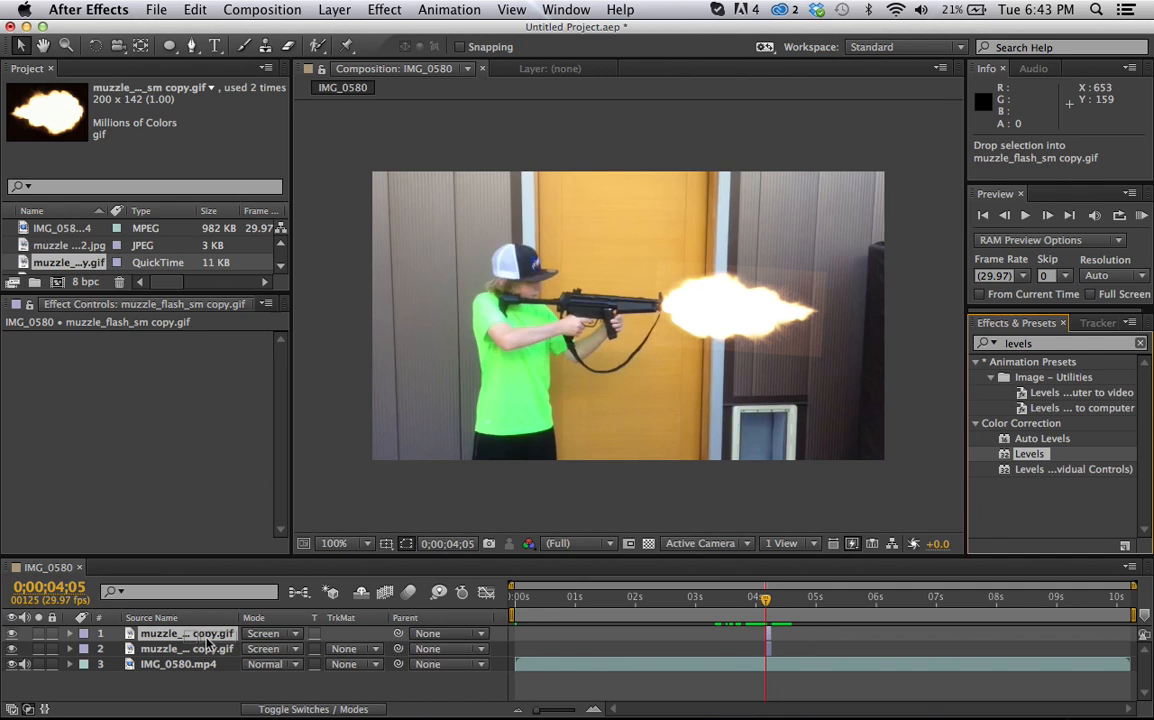
drag(208, 645, 208, 645)
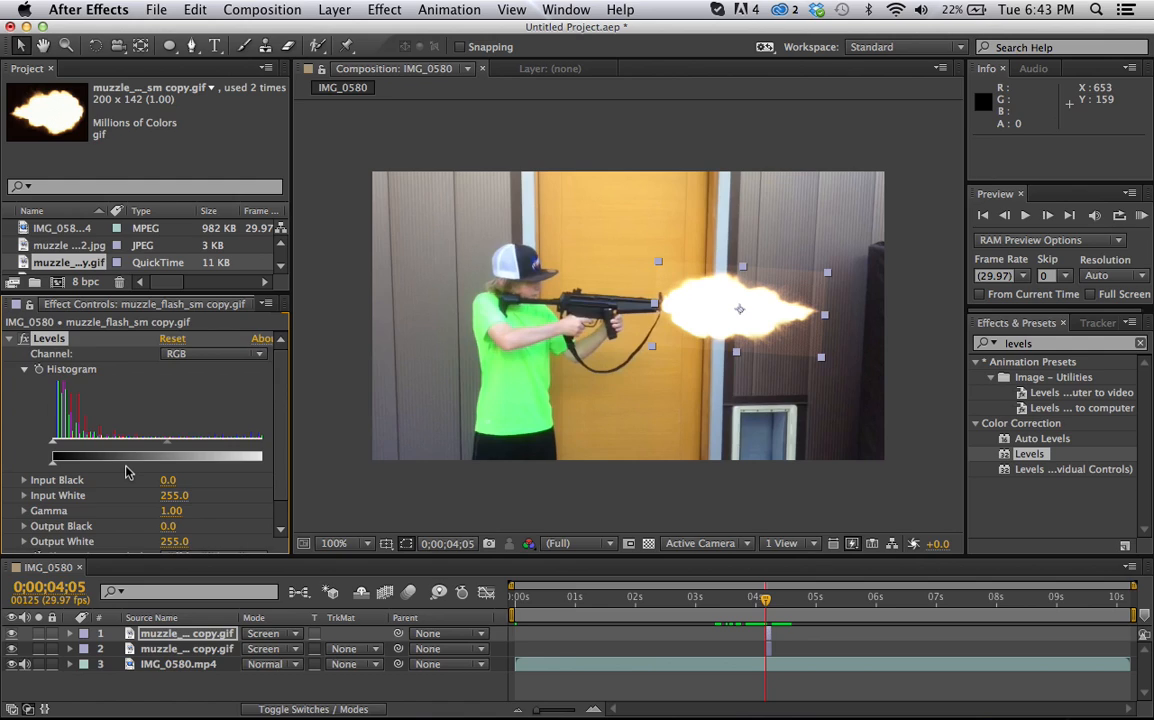
Step: Set the upper flash's Levels to Gamma 0.00, Input White 81.6 and Input Black 130.0
scroll(127, 470, down, 1)
drag(176, 500, 86, 496)
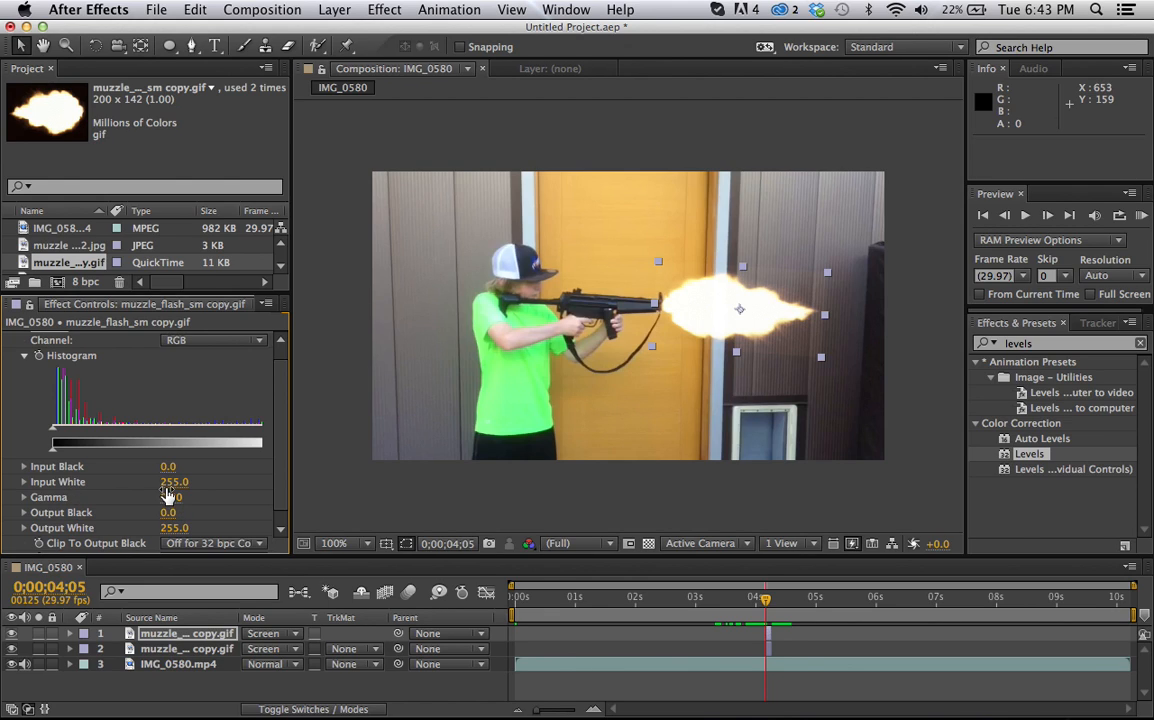
drag(168, 486, 80, 462)
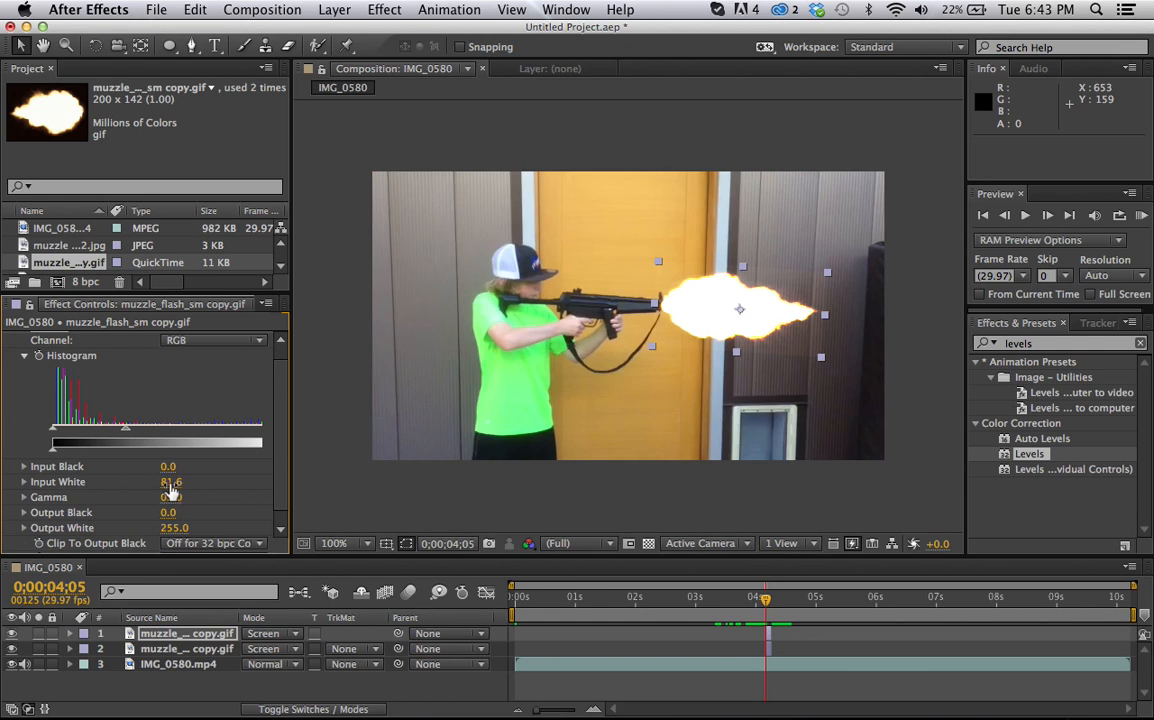
drag(168, 466, 211, 468)
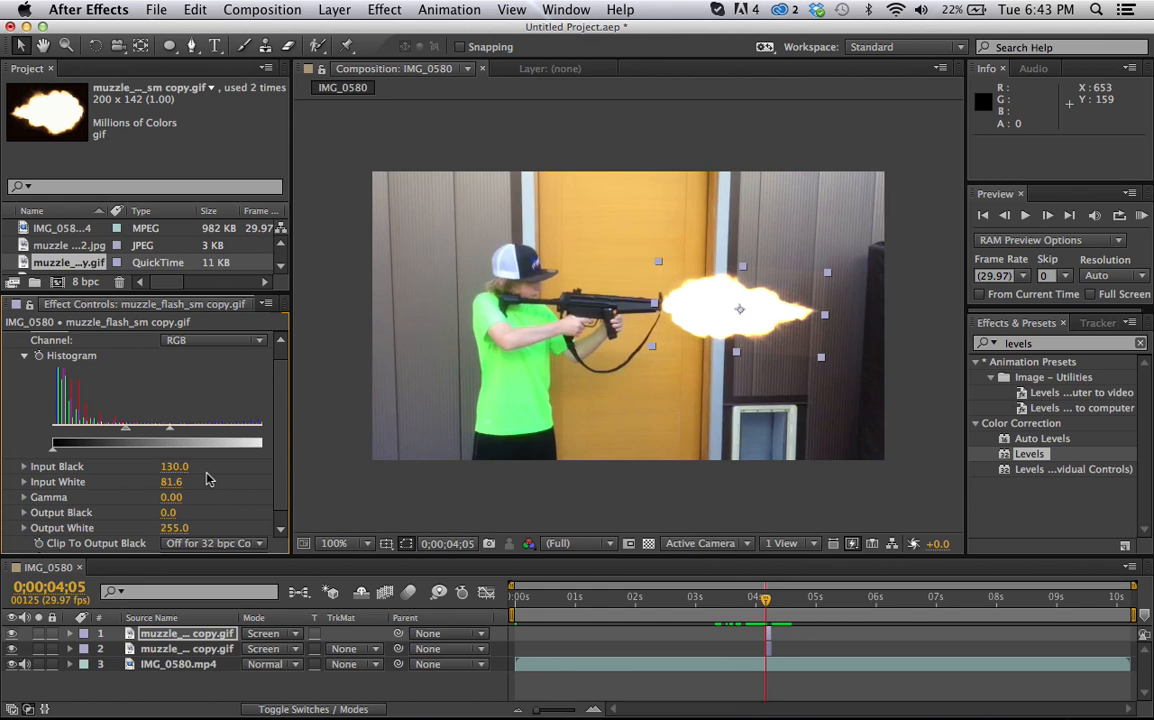
Step: Search the effects for "gau" and apply Gaussian Blur to the lower muzzle flash copy
click(1062, 344)
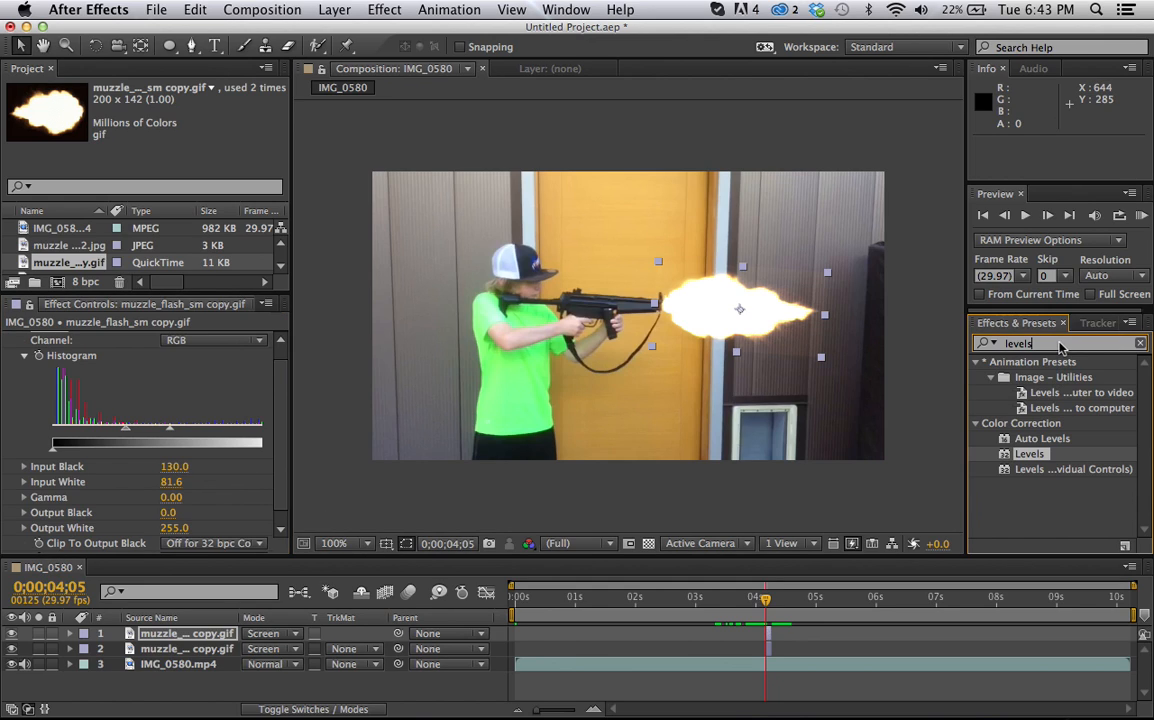
key(BackSpace)
key(BackSpace)
key(BackSpace)
key(BackSpace)
key(BackSpace)
key(BackSpace)
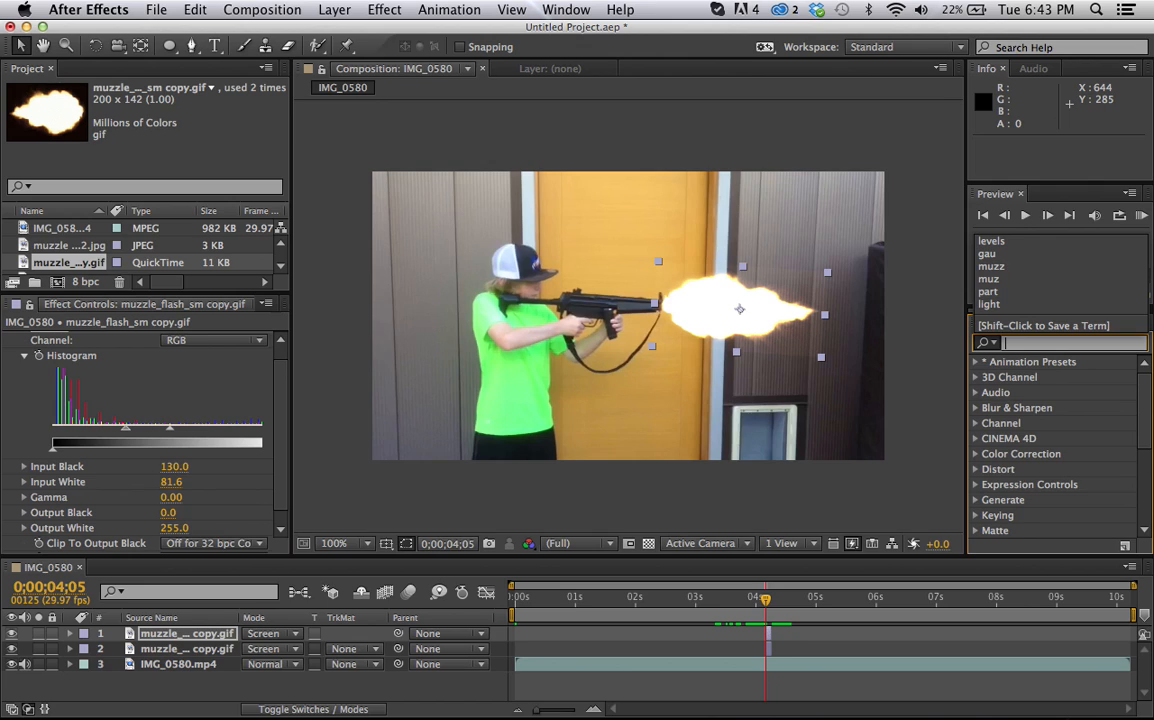
text(gau)
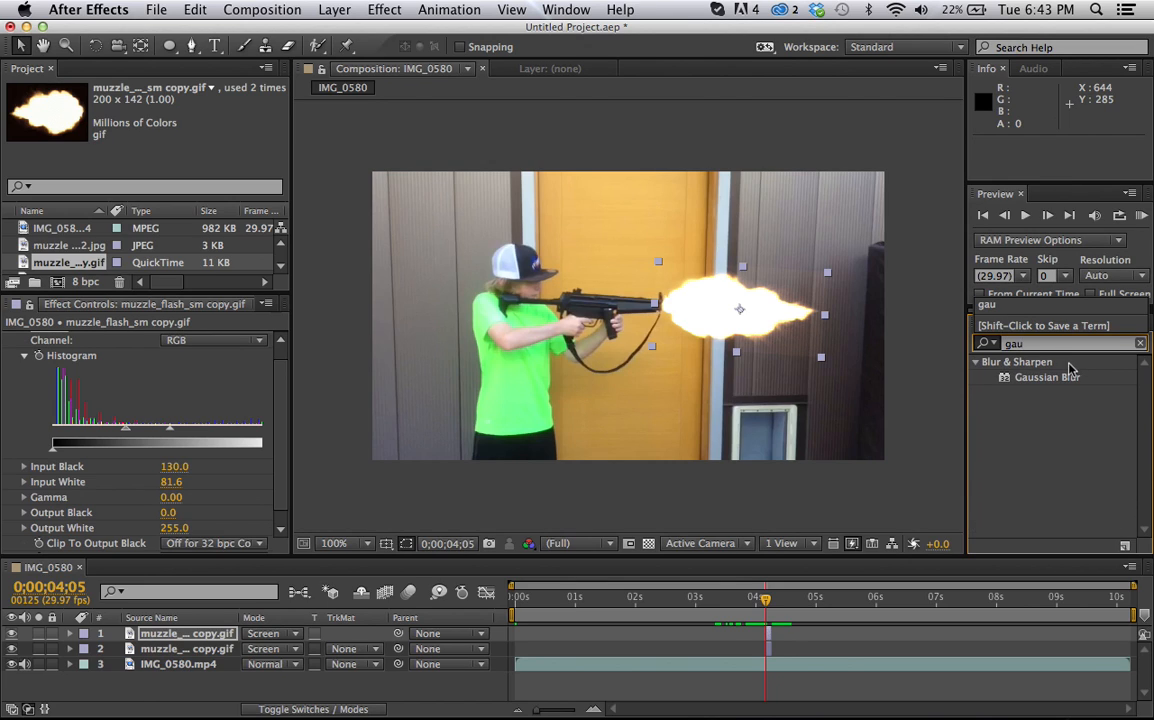
drag(1069, 380, 240, 655)
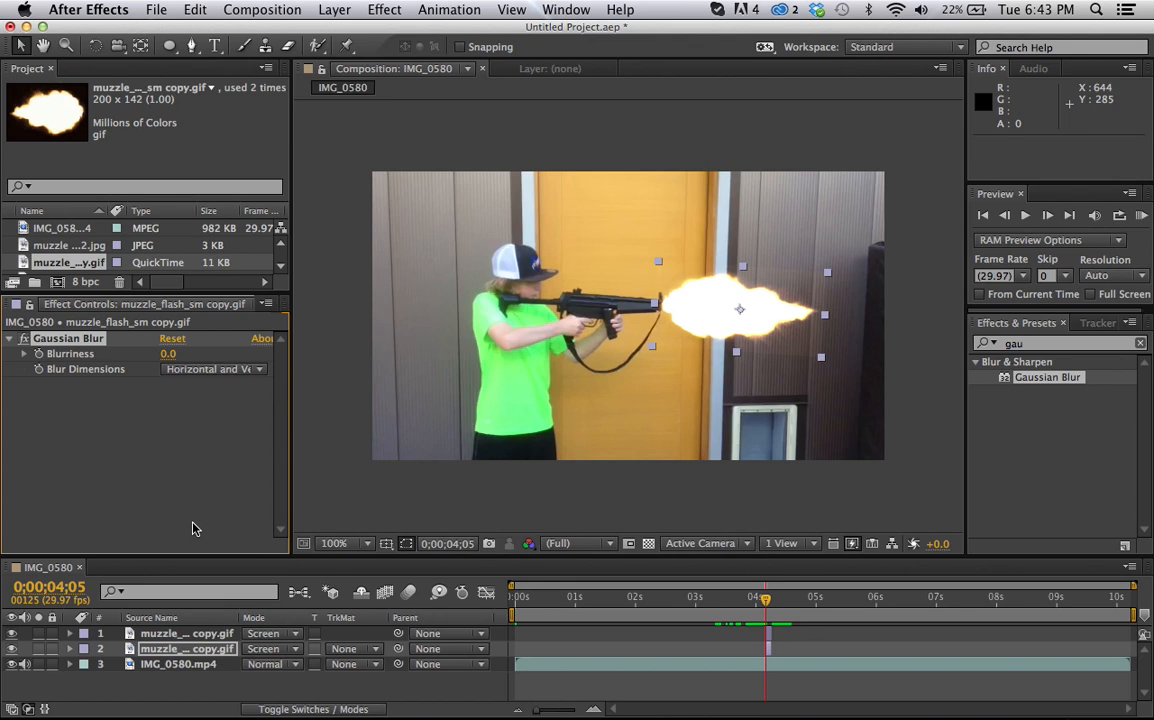
Step: Raise the lower flash's Gaussian Blur Blurriness to 95.7 for a soft glow, and deselect the layer
drag(167, 354, 642, 355)
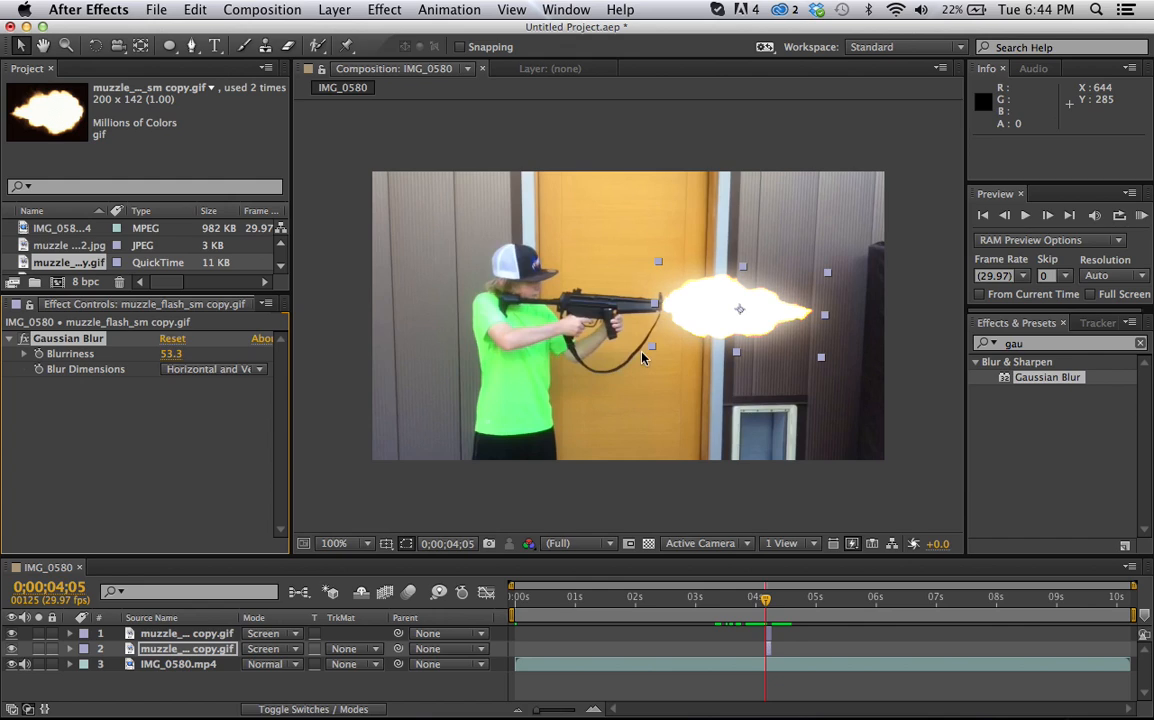
drag(170, 354, 306, 354)
drag(172, 360, 385, 355)
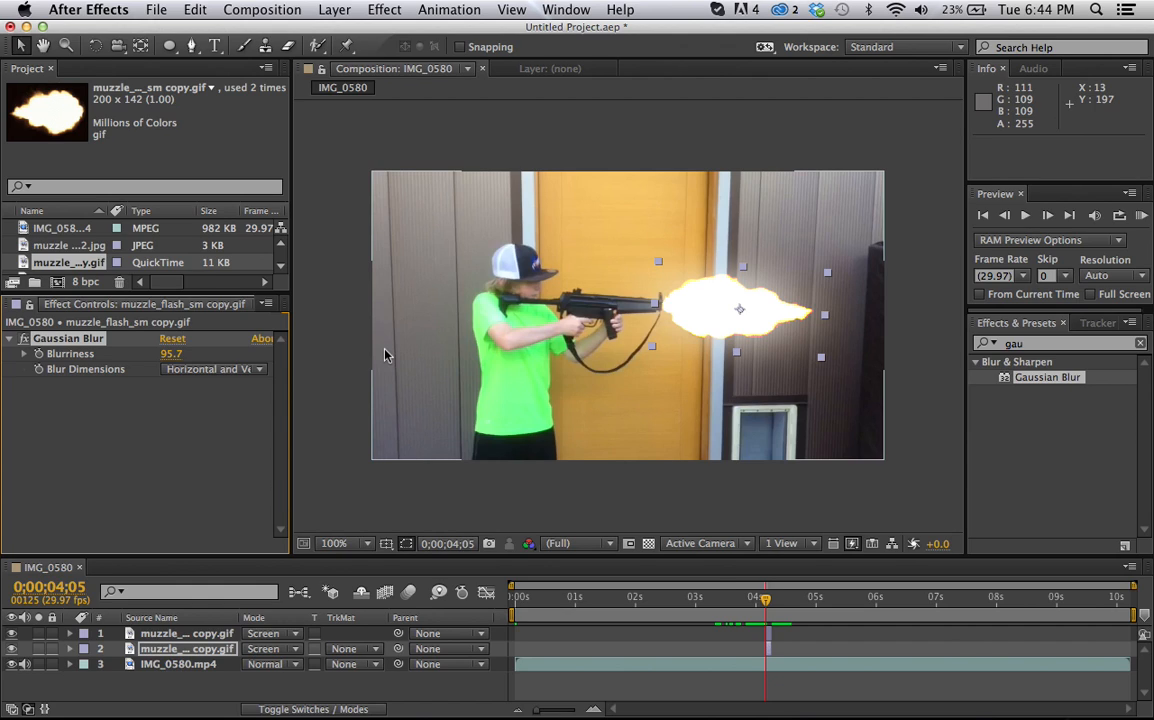
click(330, 500)
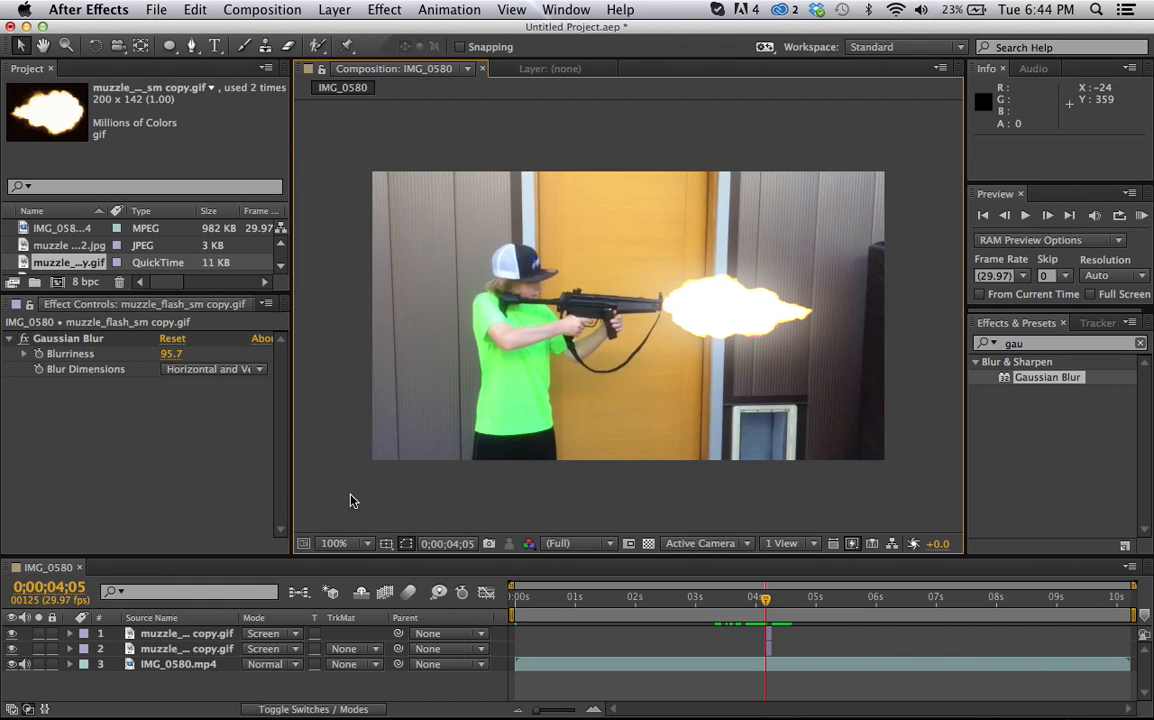
Step: Play back the shot from 0;00;03;12 to past the muzzle flash
drag(767, 602, 722, 607)
key(space)
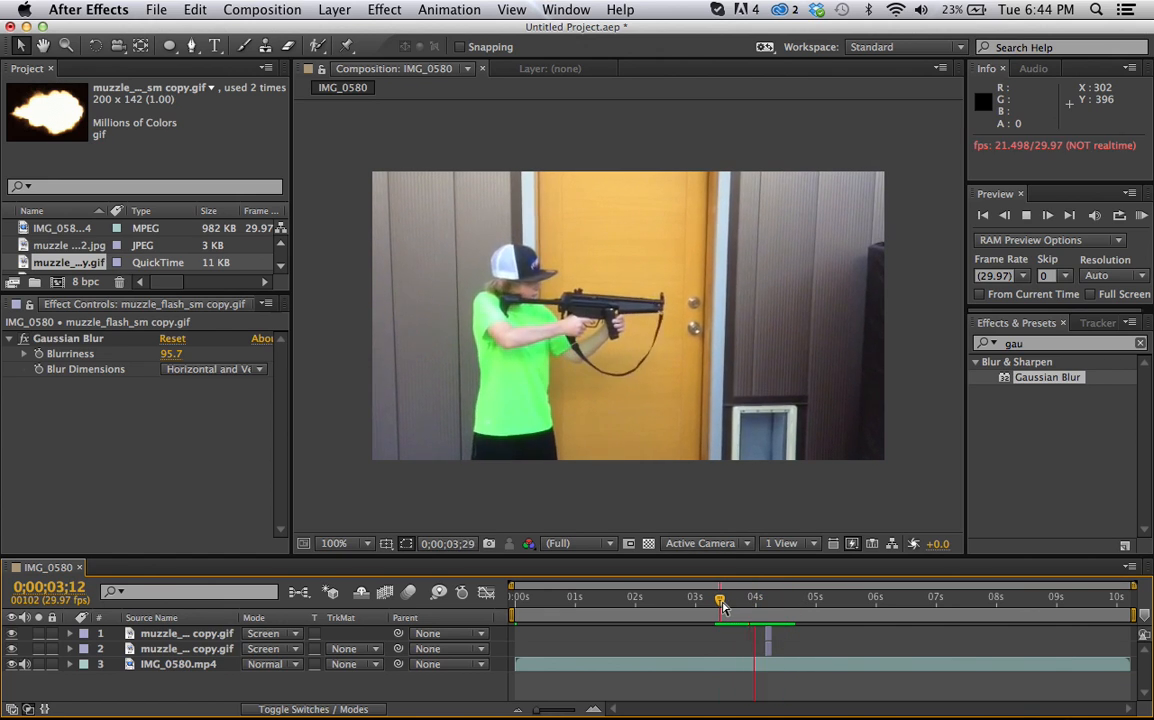
key(space)
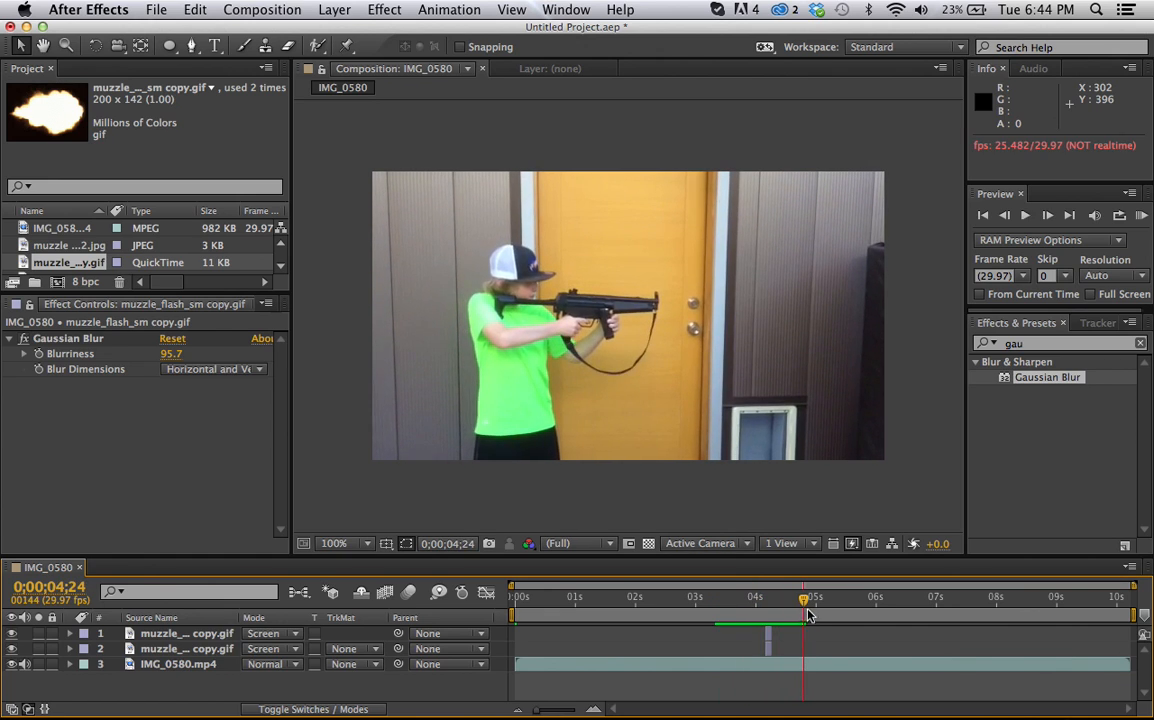
Step: Go to frame 0;00;04;06 and move the upper muzzle flash copy to 398, 150 against the barrel
drag(808, 607, 772, 607)
drag(737, 314, 728, 315)
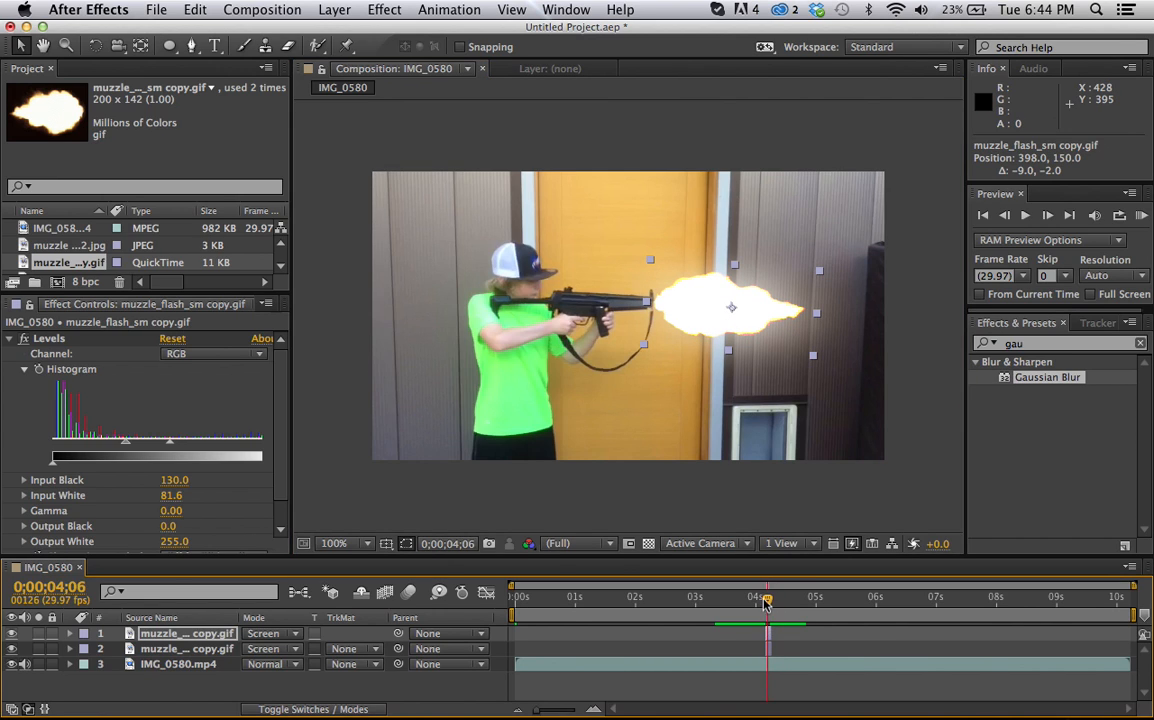
Step: Play back the shot from 0;00;03;15, and at frame 0;00;04;06 move the upper muzzle flash copy to 404, 151
drag(770, 603, 725, 599)
key(space)
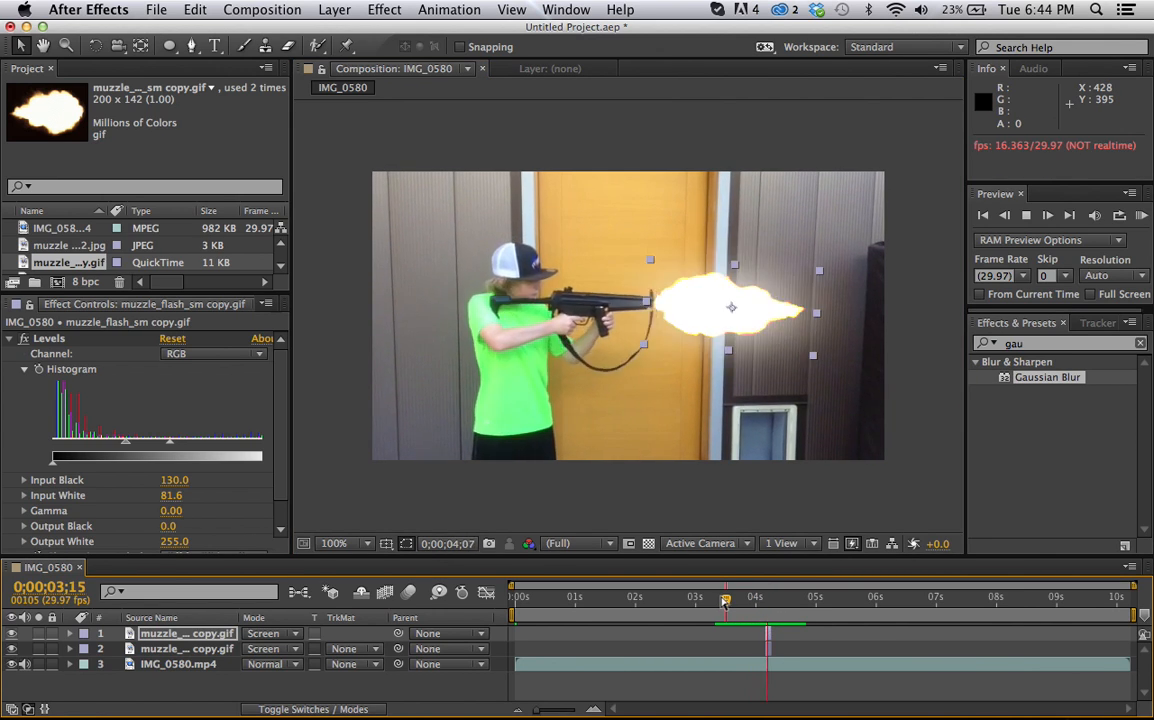
key(space)
drag(809, 601, 767, 603)
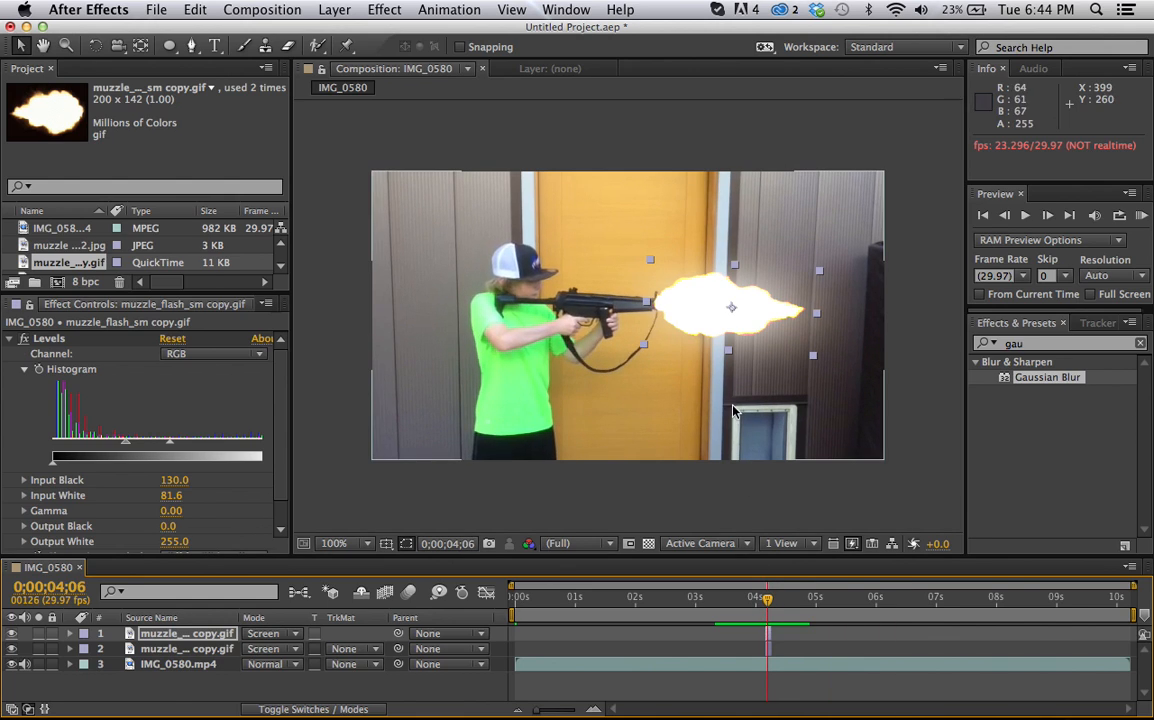
drag(713, 325, 719, 326)
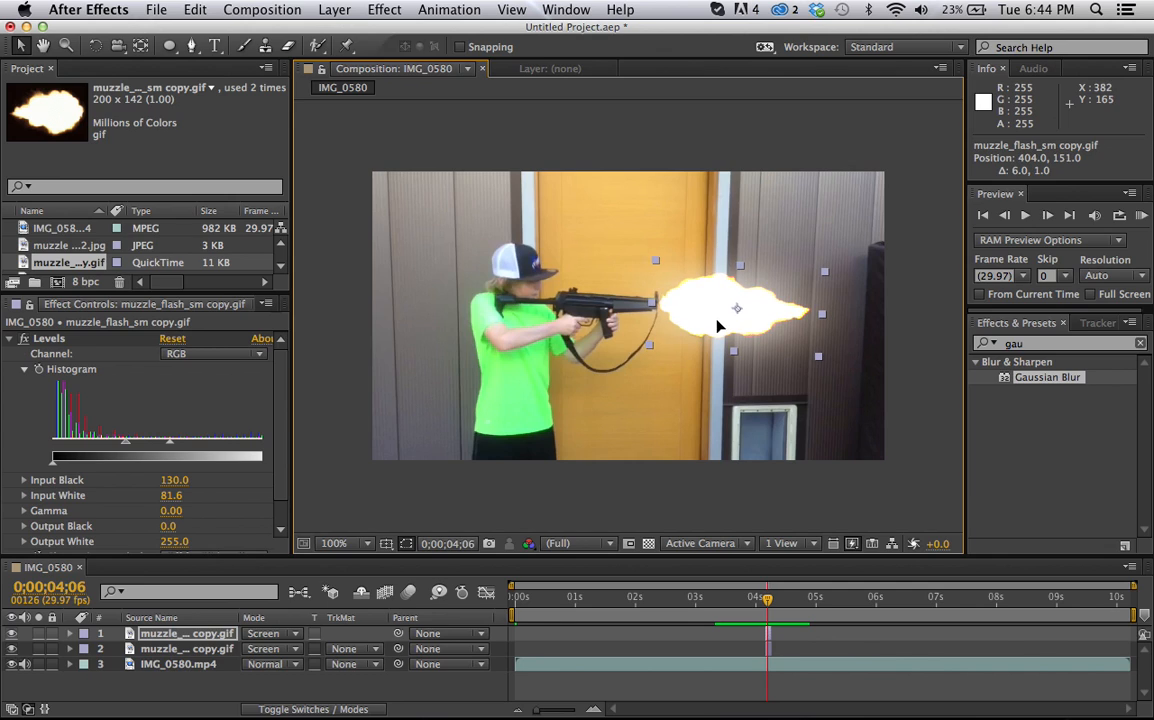
Step: Play back the shot twice from shortly before the muzzle flash and return to frame 0;00;03;22
drag(767, 603, 748, 603)
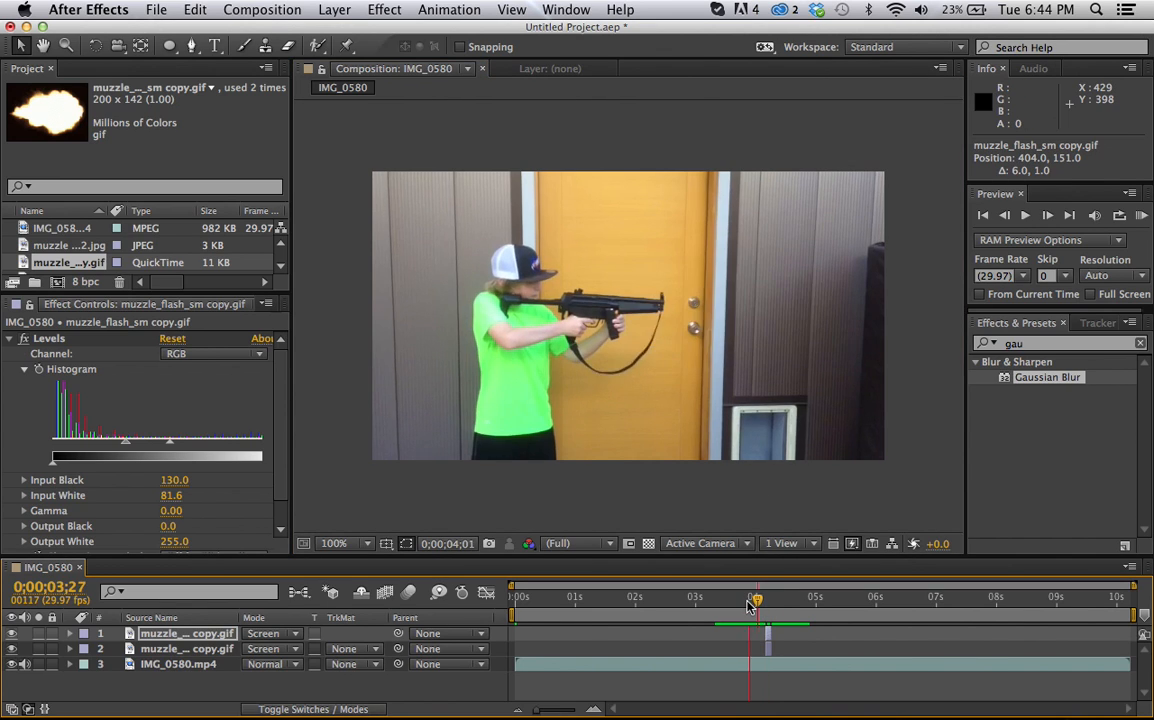
key(space)
key(space)
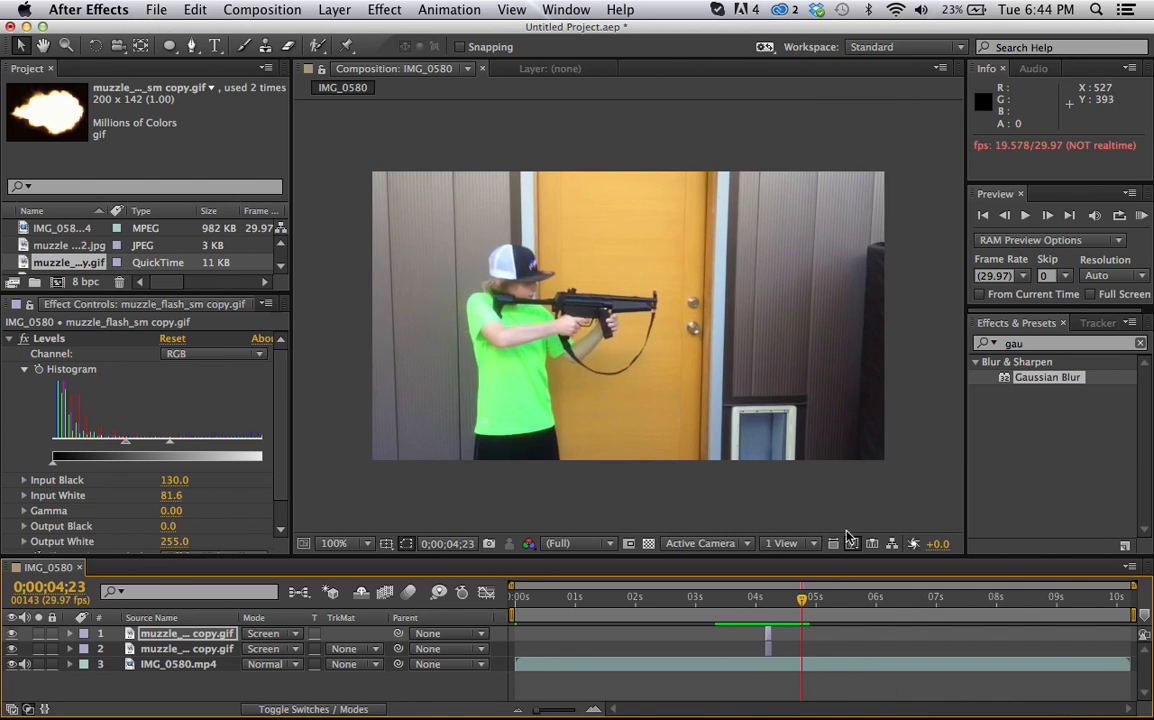
drag(807, 600, 745, 600)
click(779, 446)
key(space)
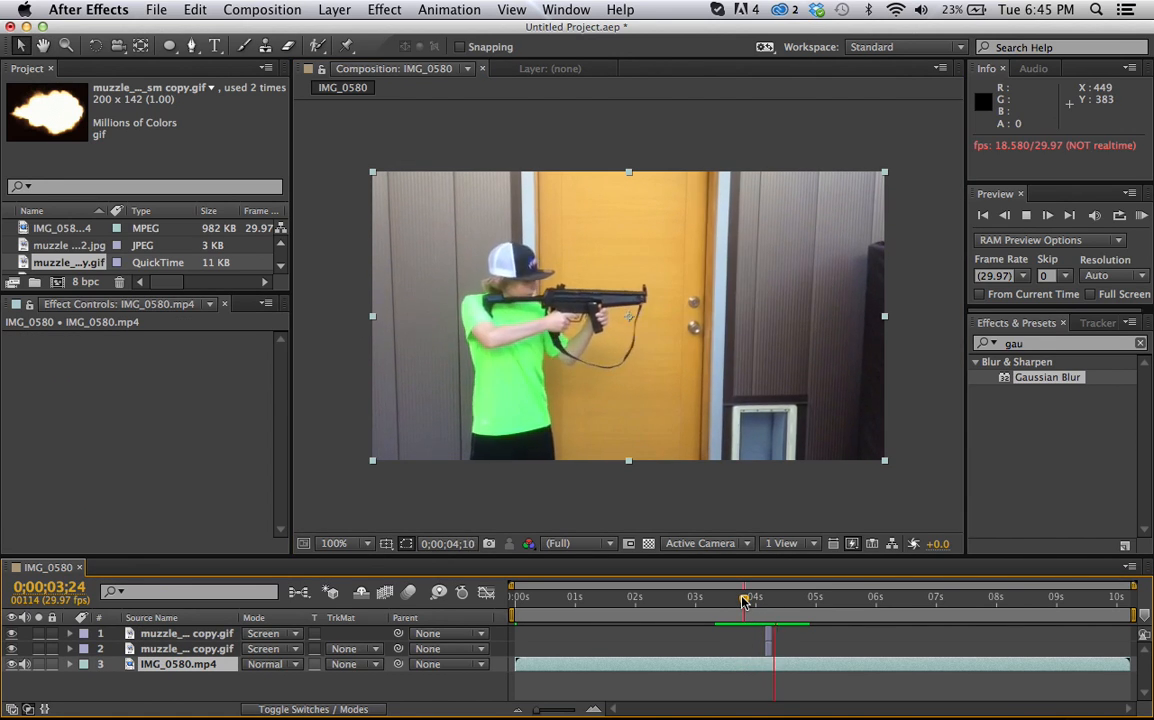
key(space)
drag(797, 600, 740, 602)
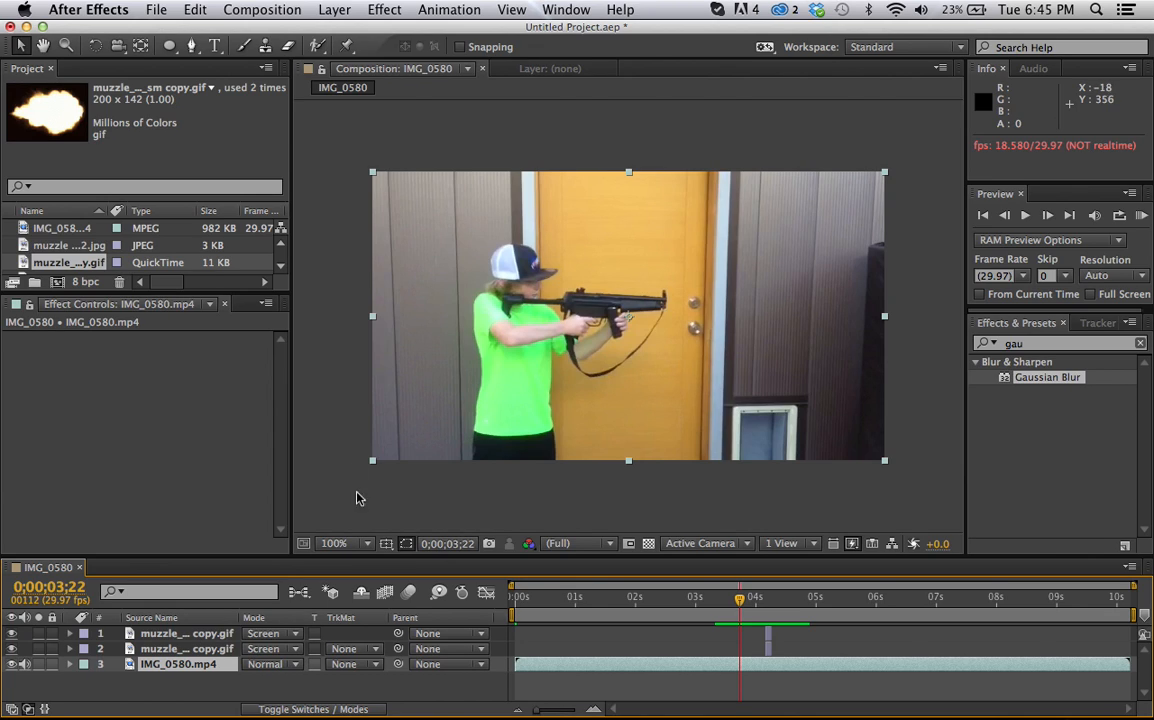
Step: Import SmokeyFlashQuarter02.mp4 from the Desktop as footage
click(158, 10)
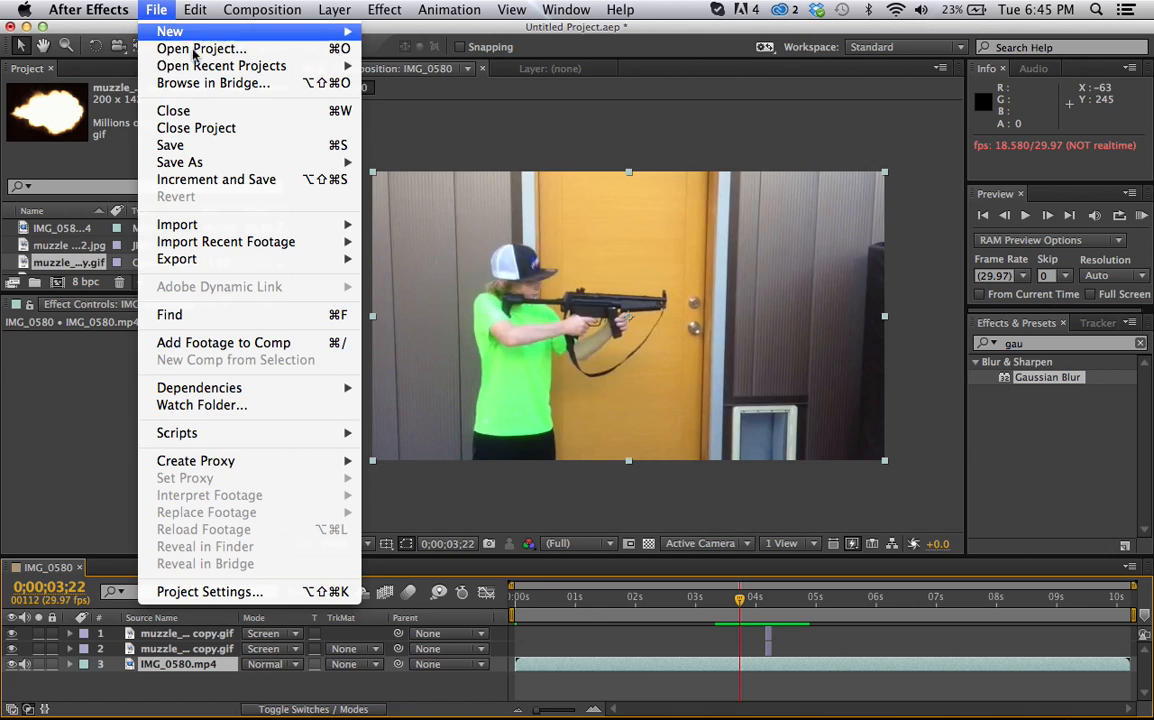
mouse_move(250, 224)
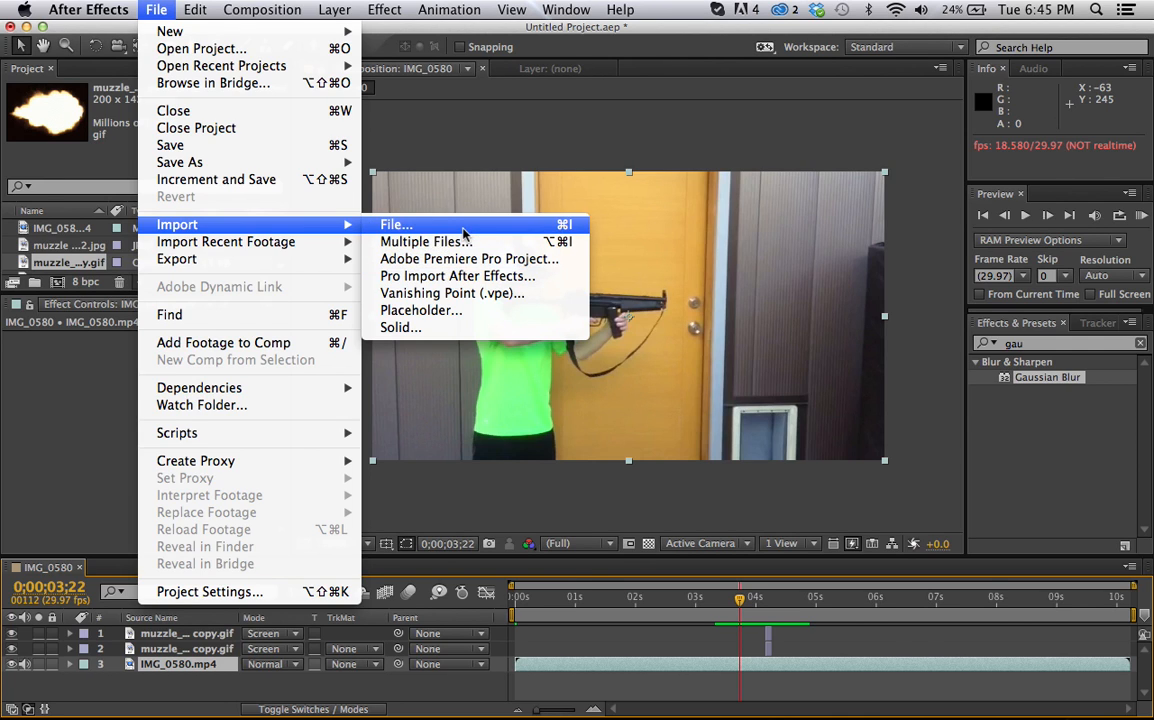
click(420, 224)
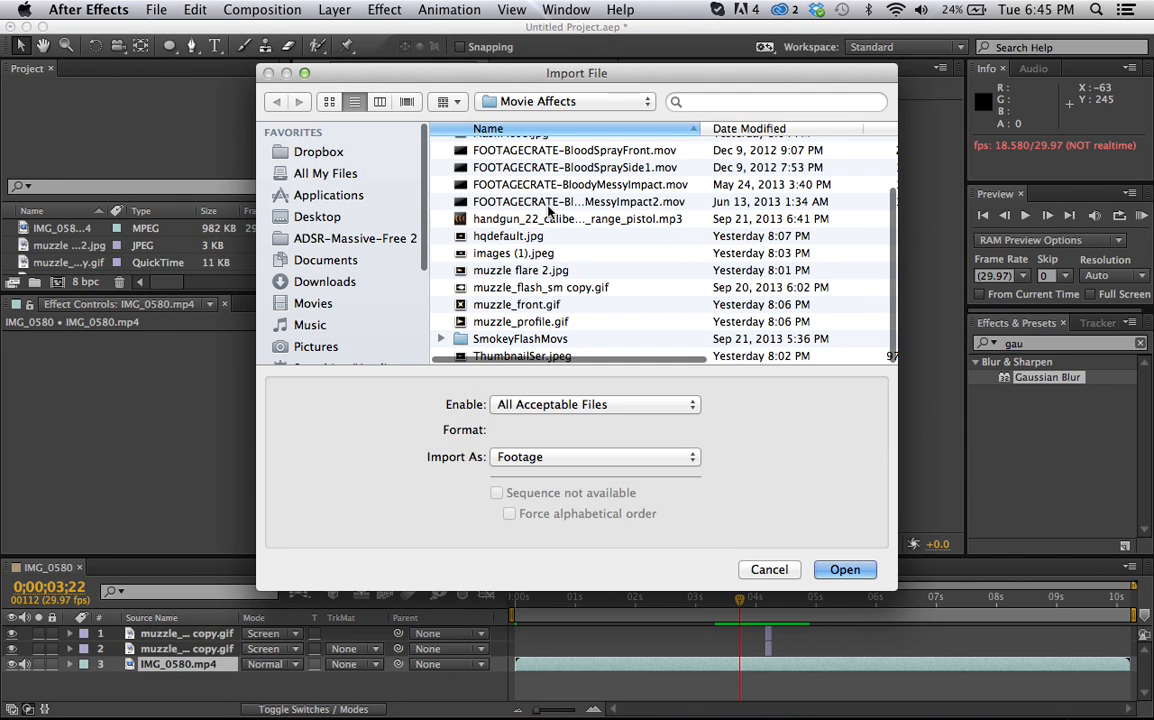
scroll(620, 318, up, 5)
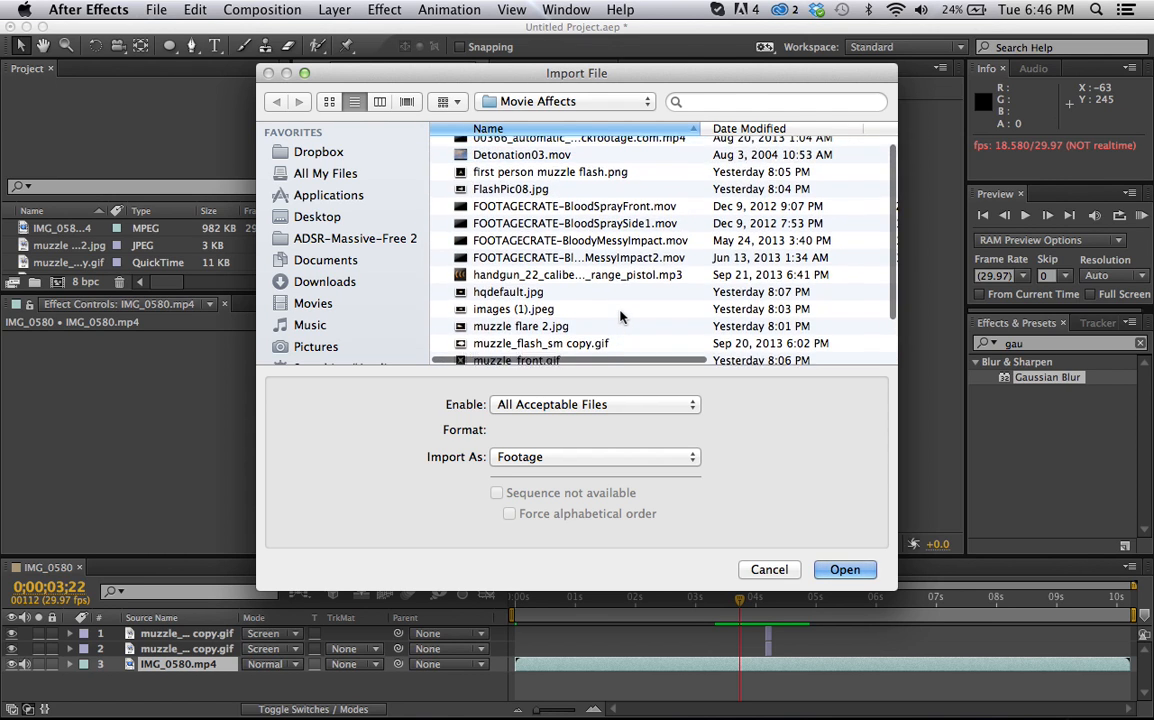
click(340, 217)
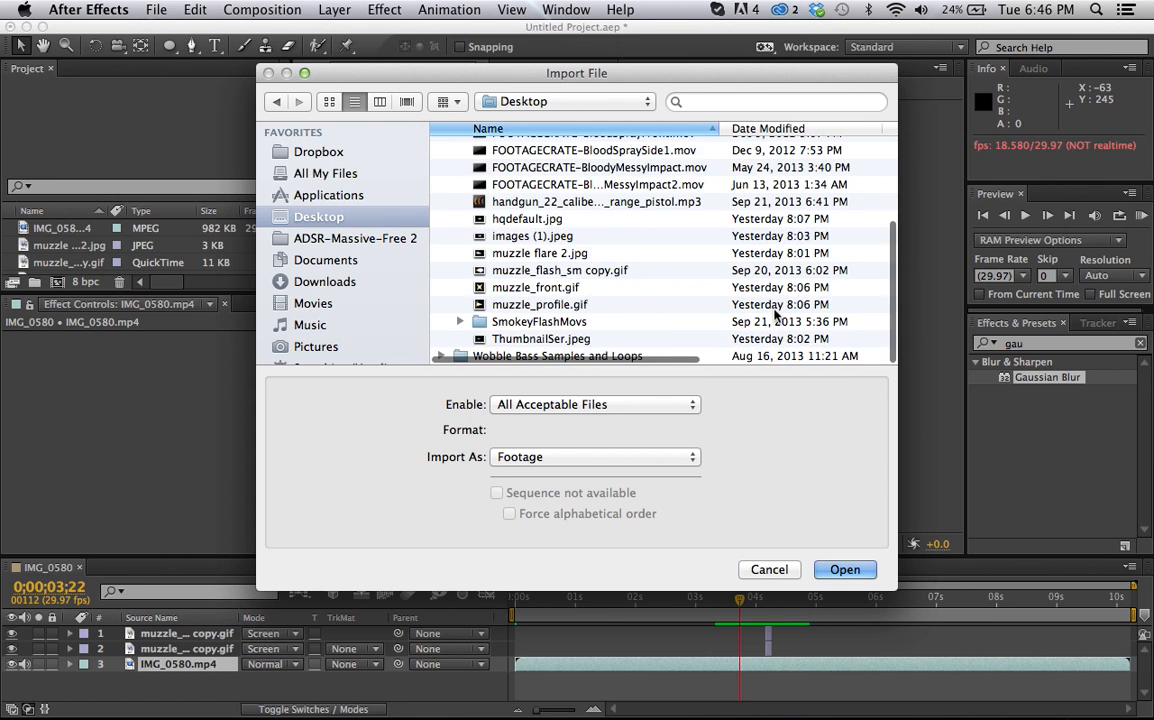
scroll(771, 315, down, 4)
scroll(771, 315, down, 8)
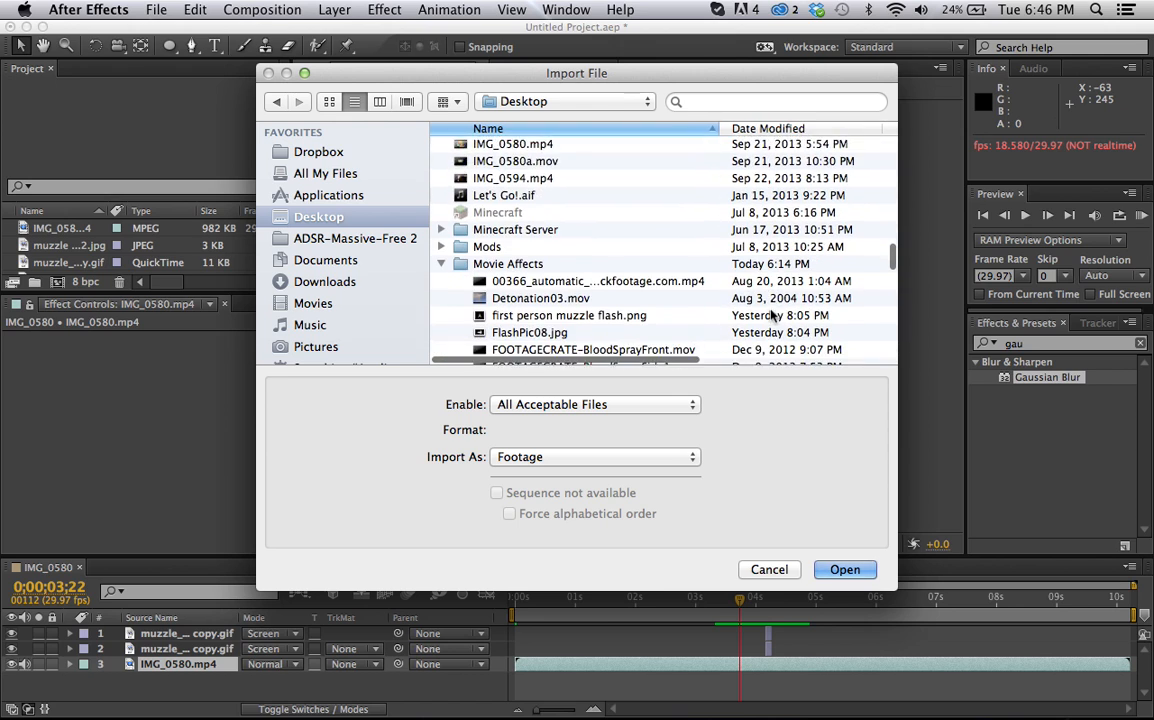
scroll(771, 315, down, 10)
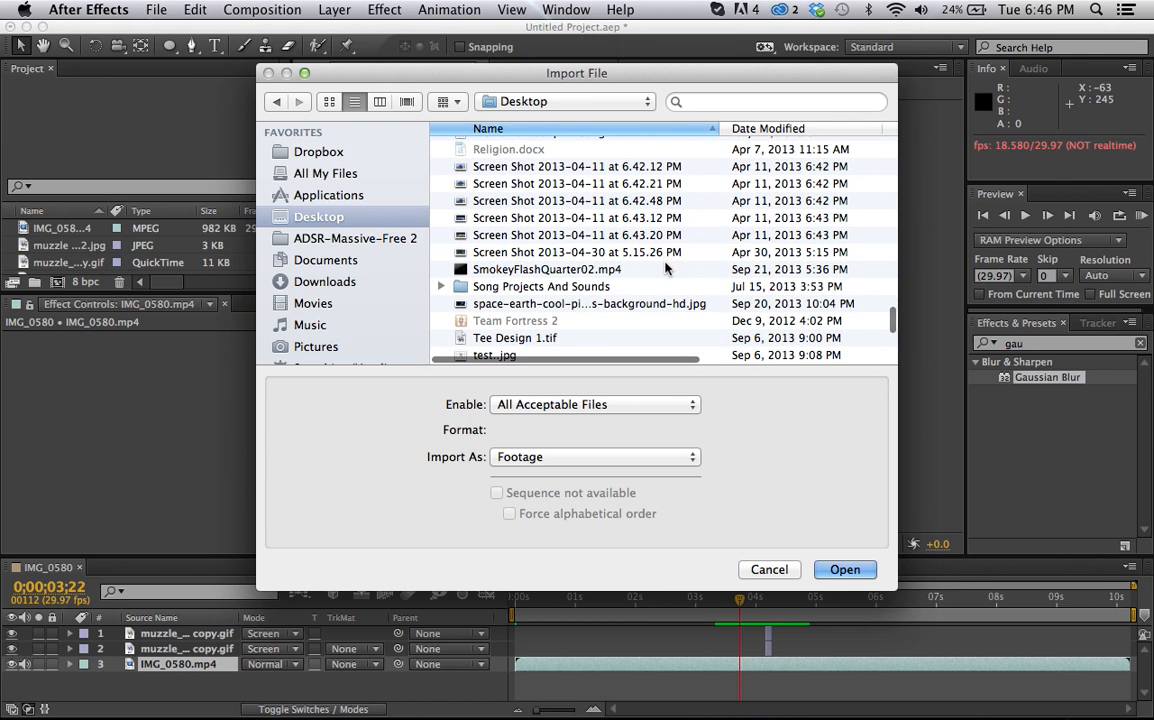
click(630, 271)
click(844, 570)
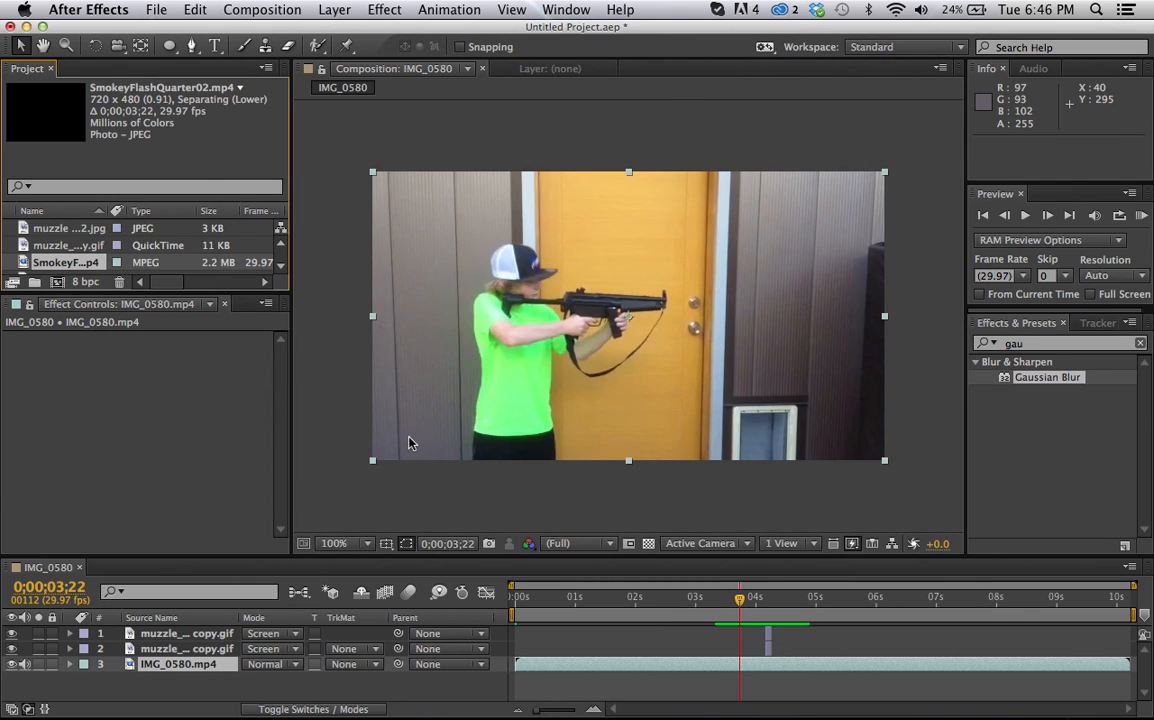
Step: Add SmokeyFlashQuarter02.mp4 to the composition as the top layer and go to its flash at frame 0;00;00;02
drag(80, 268, 202, 636)
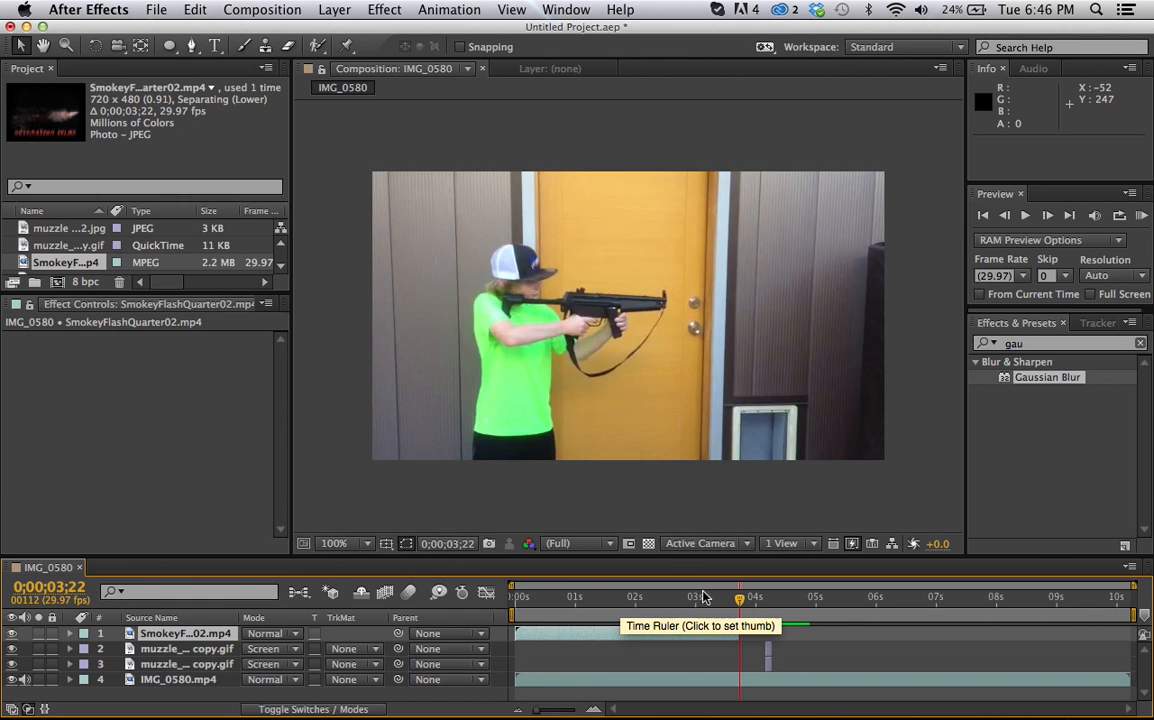
drag(739, 600, 540, 600)
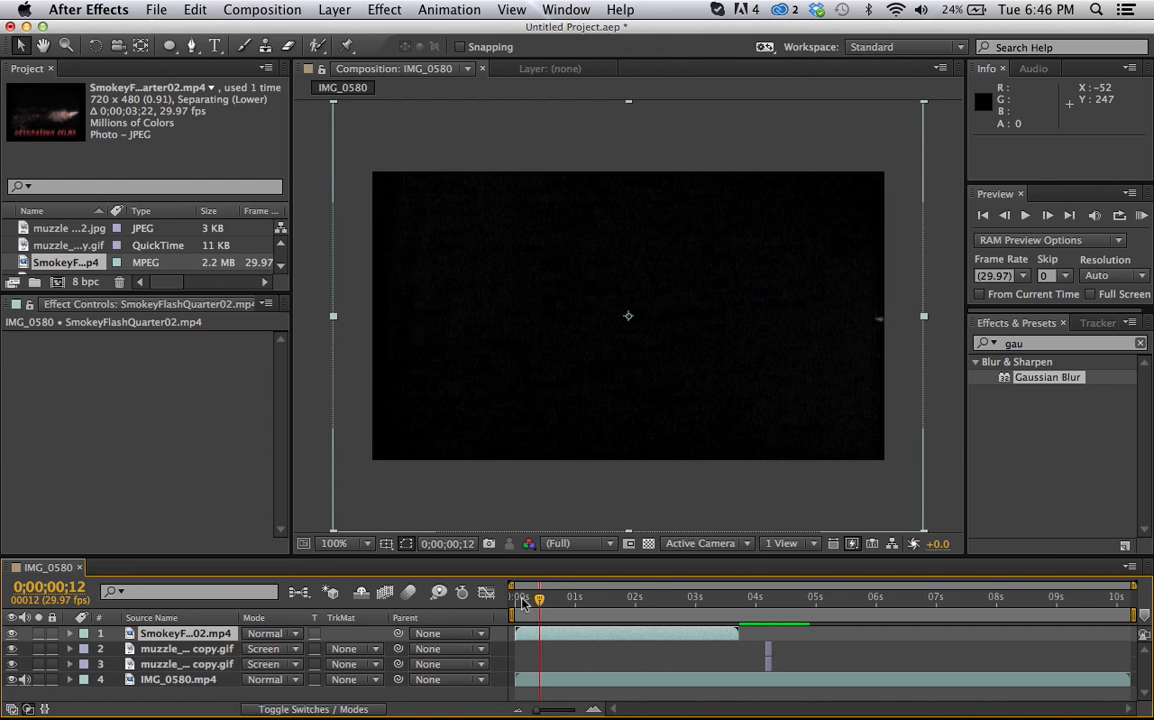
drag(523, 601, 520, 601)
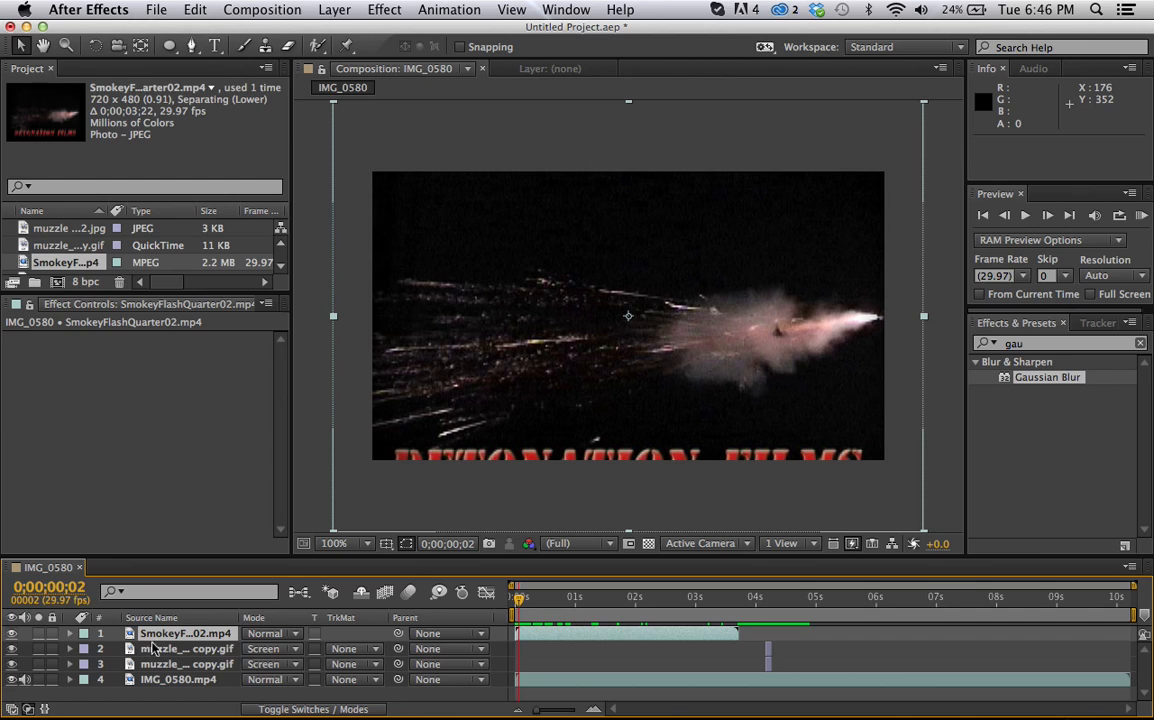
Step: Set the smoky flash layer's blending mode to Screen and scale it down to about 49%, 44%
click(289, 635)
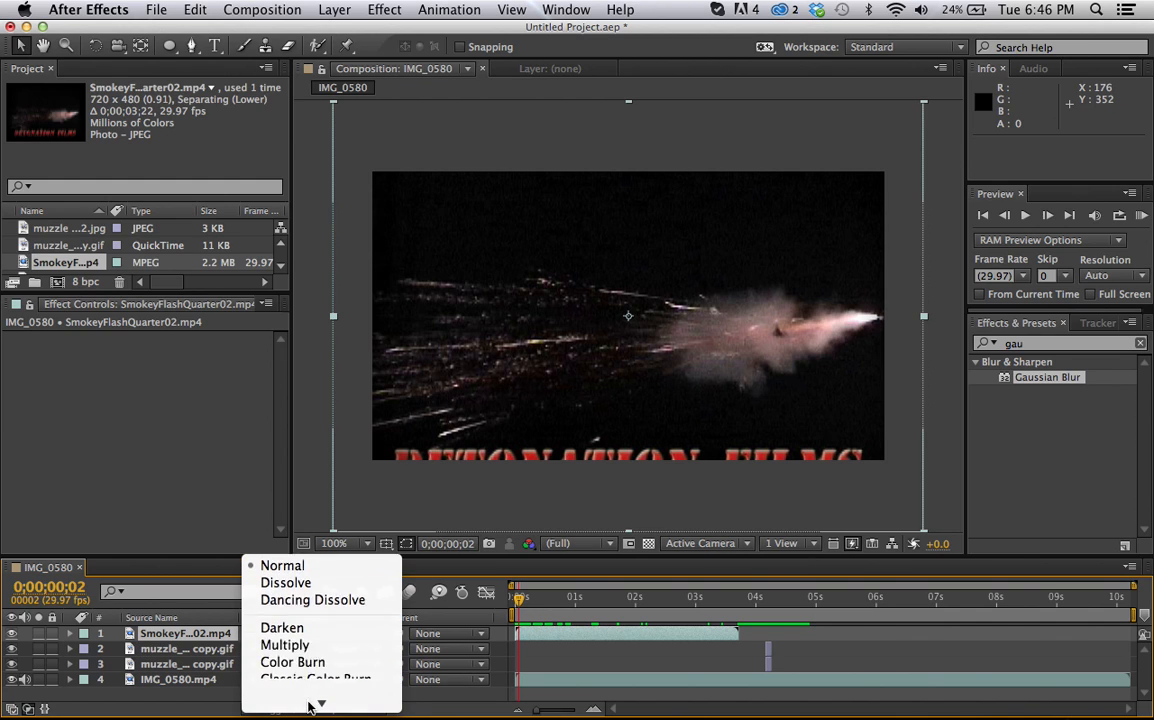
mouse_move(310, 706)
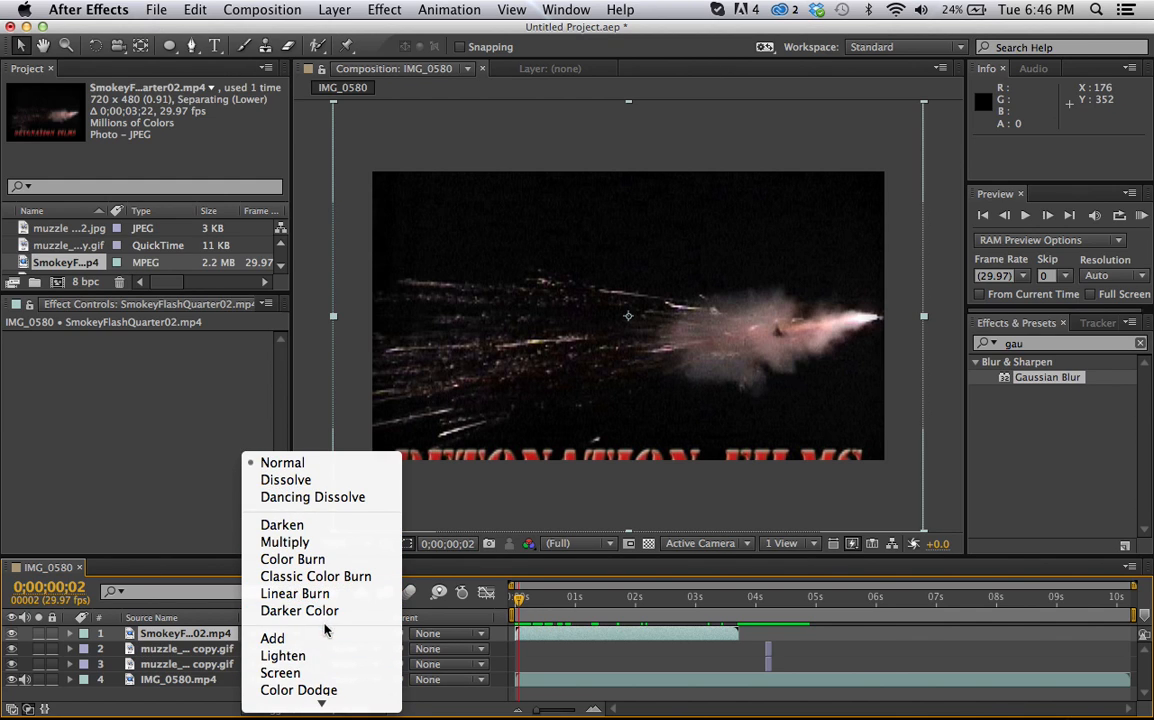
click(325, 674)
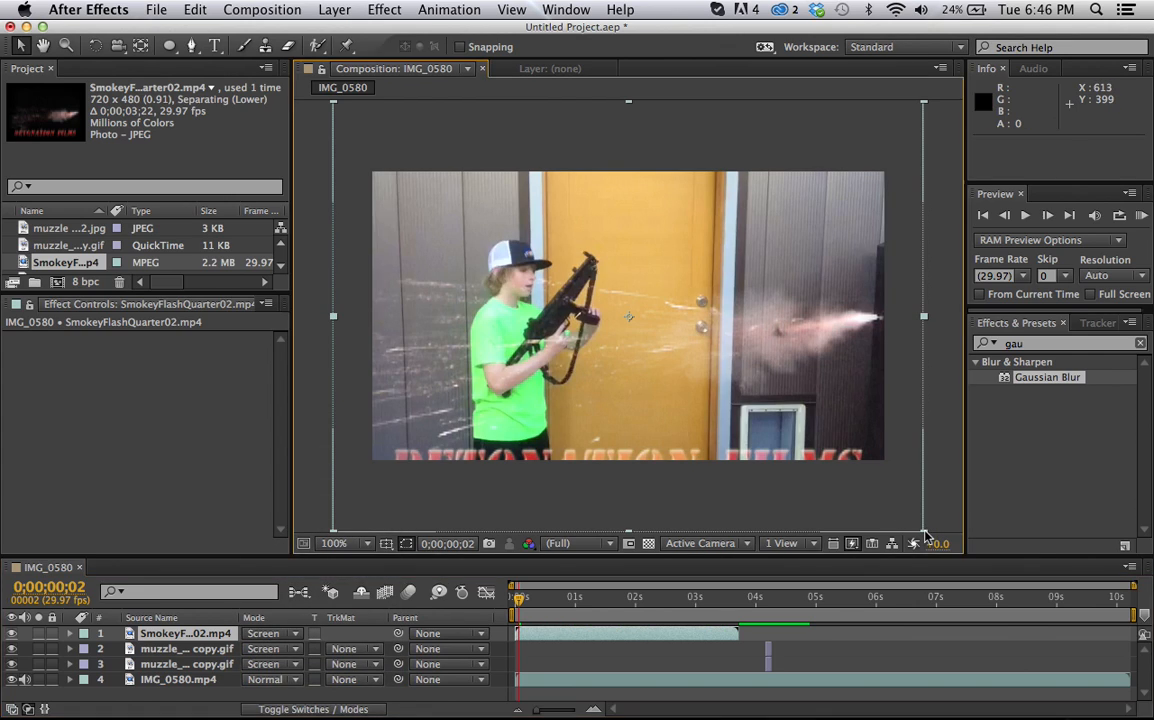
drag(924, 533, 773, 412)
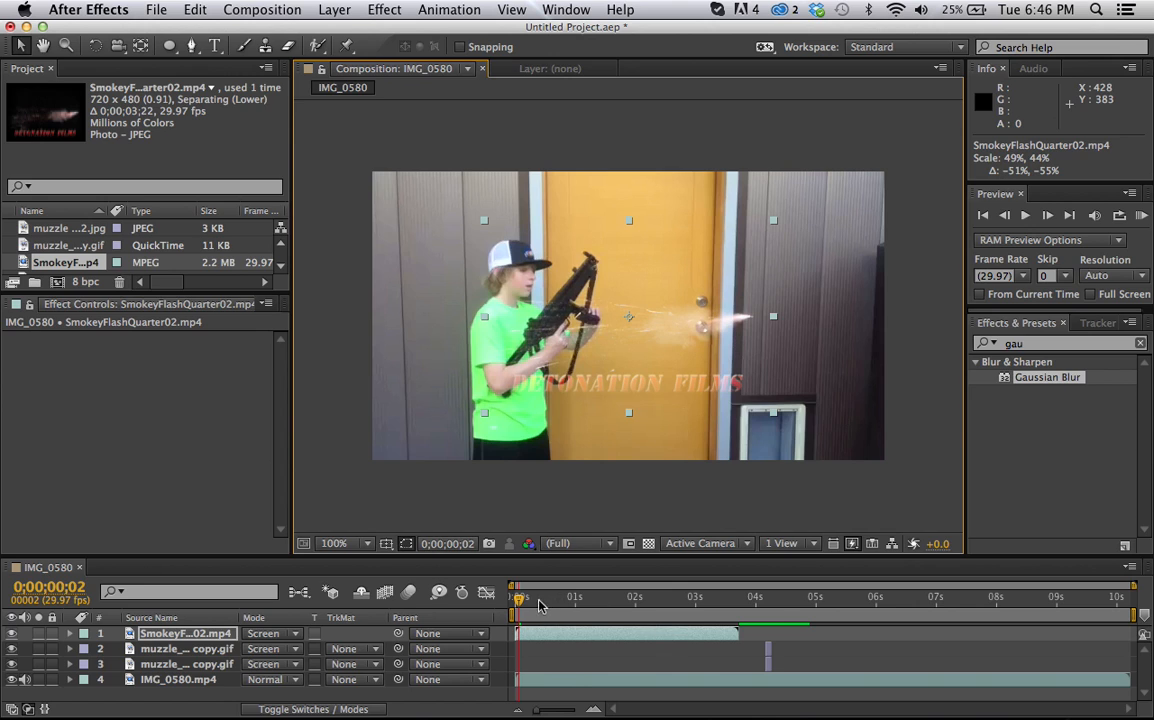
Step: Locate the muzzle flash around frame 0;00;04;05 and play back the shot through it
drag(518, 603, 766, 606)
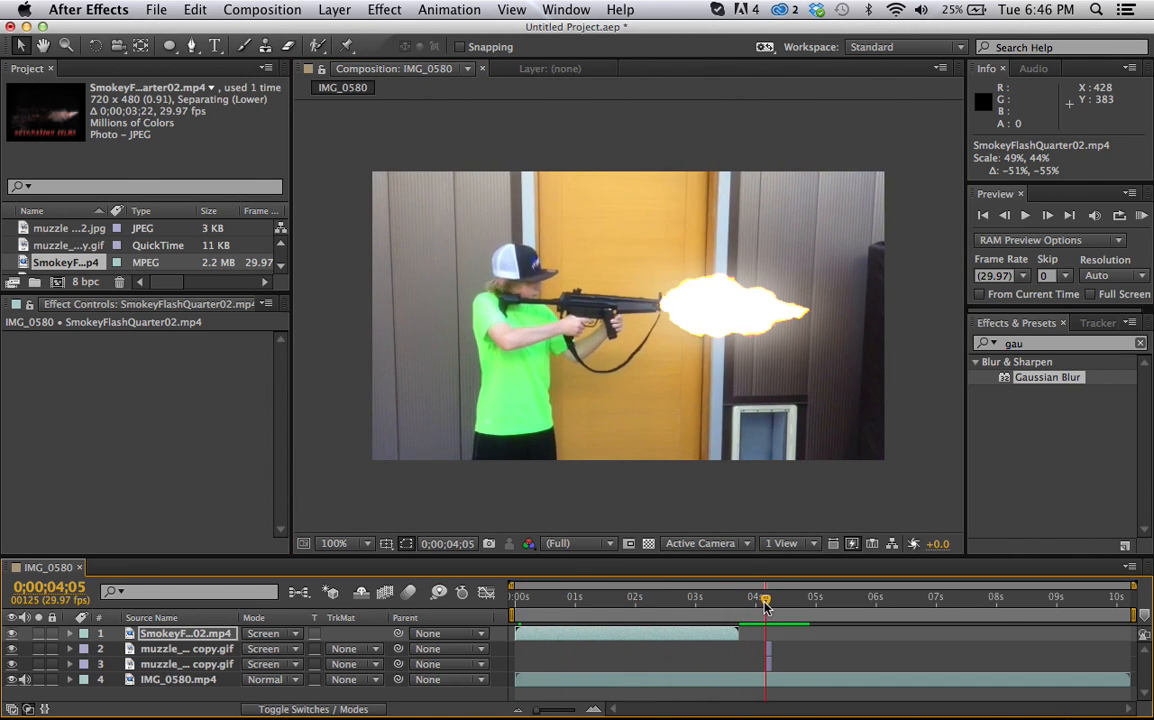
mouse_move(766, 606)
mouse_down()
mouse_move(778, 606)
mouse_move(748, 609)
mouse_up()
key(space)
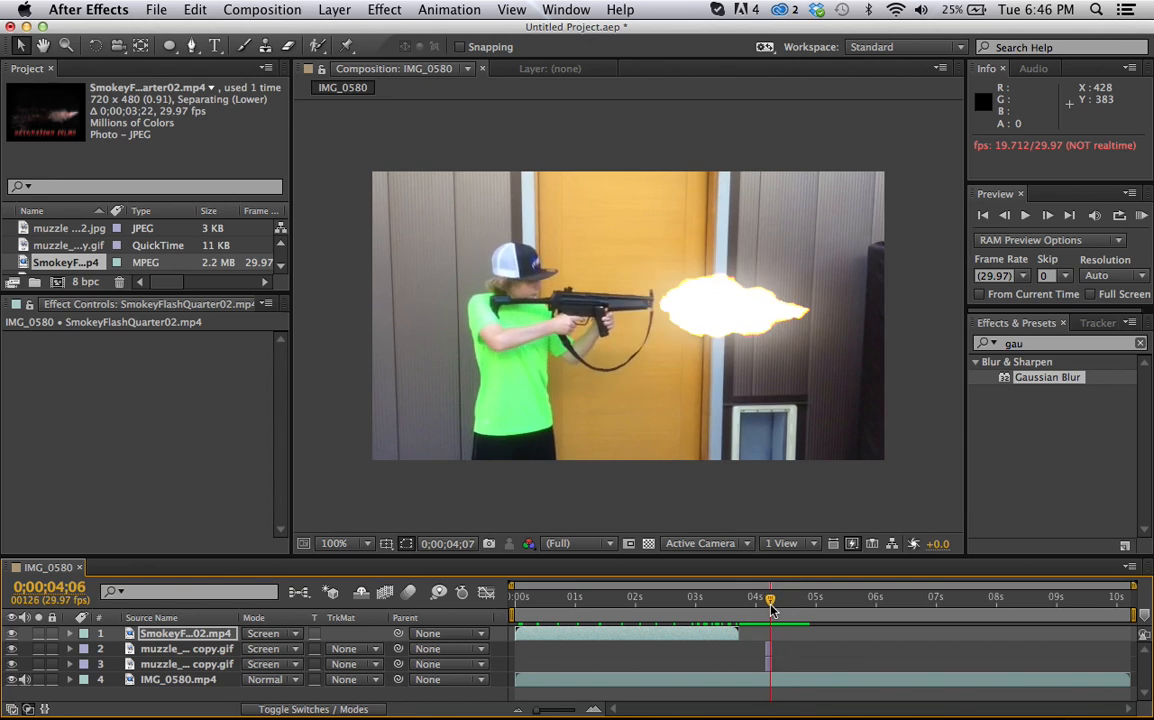
Step: Shift the smoky flash clip to start at 0;00;03;23 and trim its in point to 0;00;04;05
drag(700, 637, 925, 641)
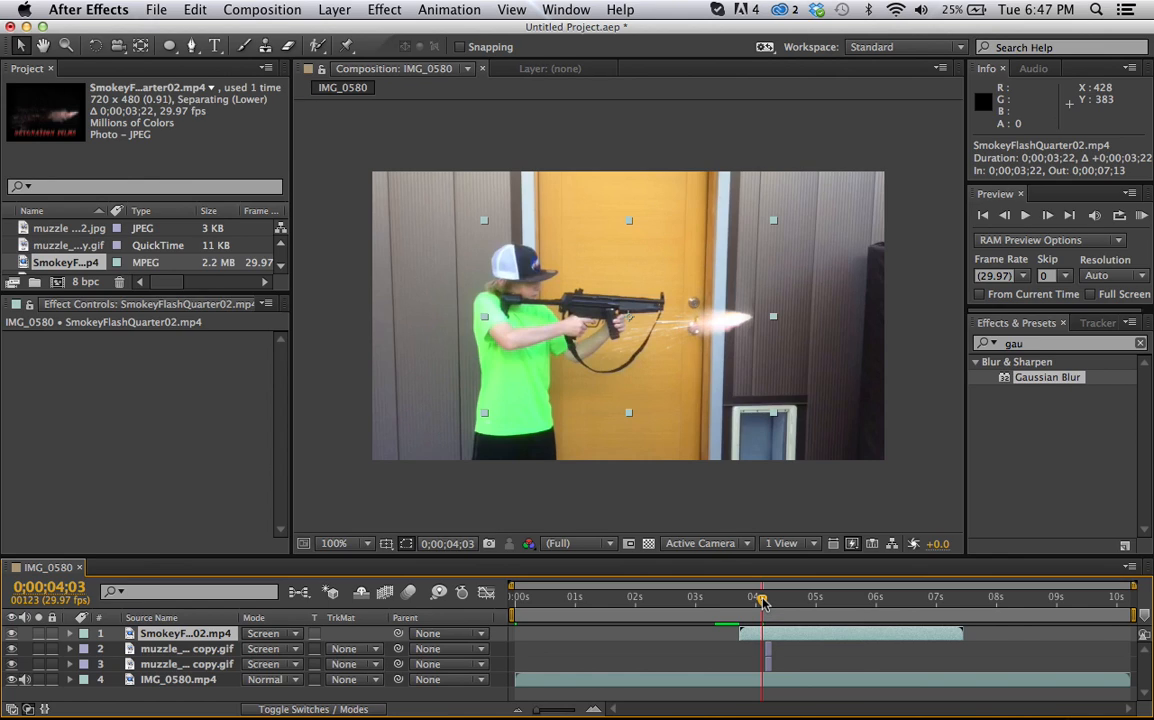
drag(790, 643, 791, 638)
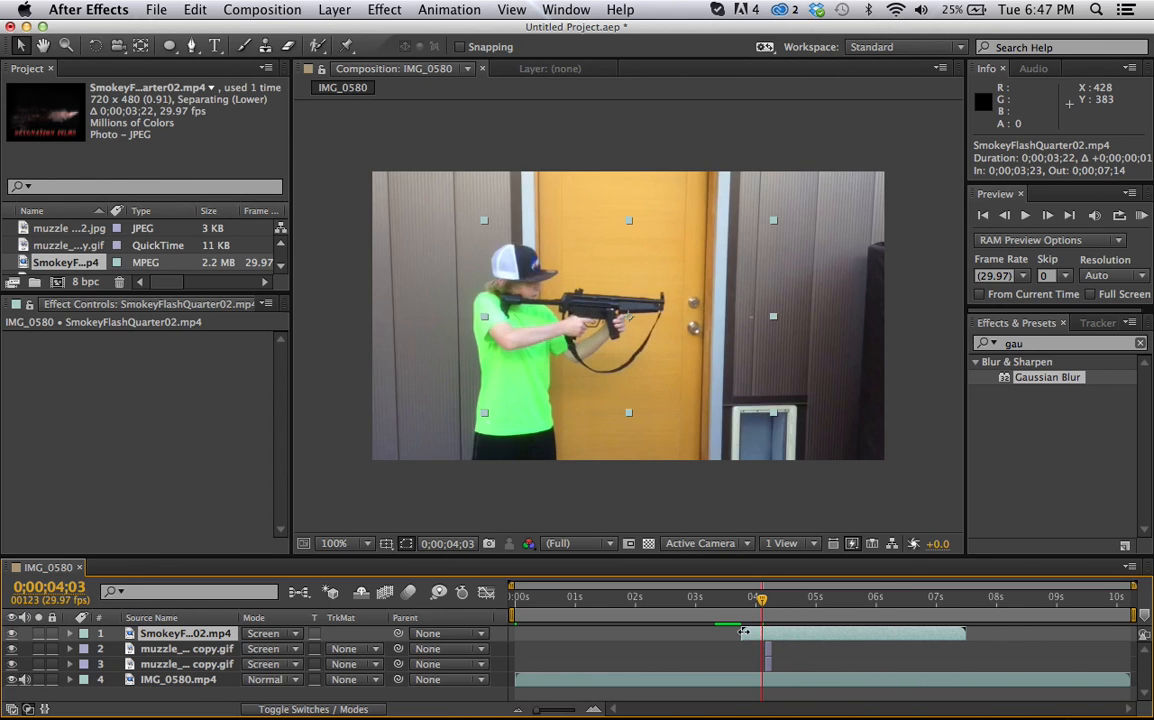
drag(763, 605, 757, 632)
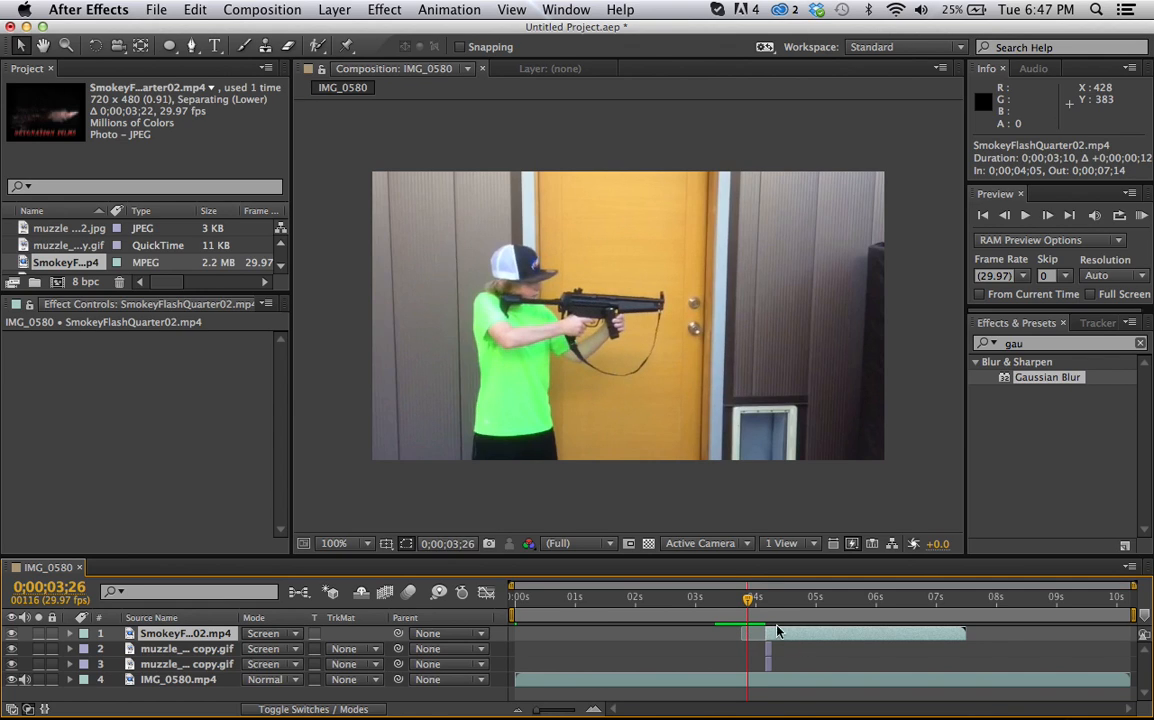
mouse_move(751, 600)
mouse_down()
mouse_move(778, 603)
mouse_move(752, 605)
mouse_up()
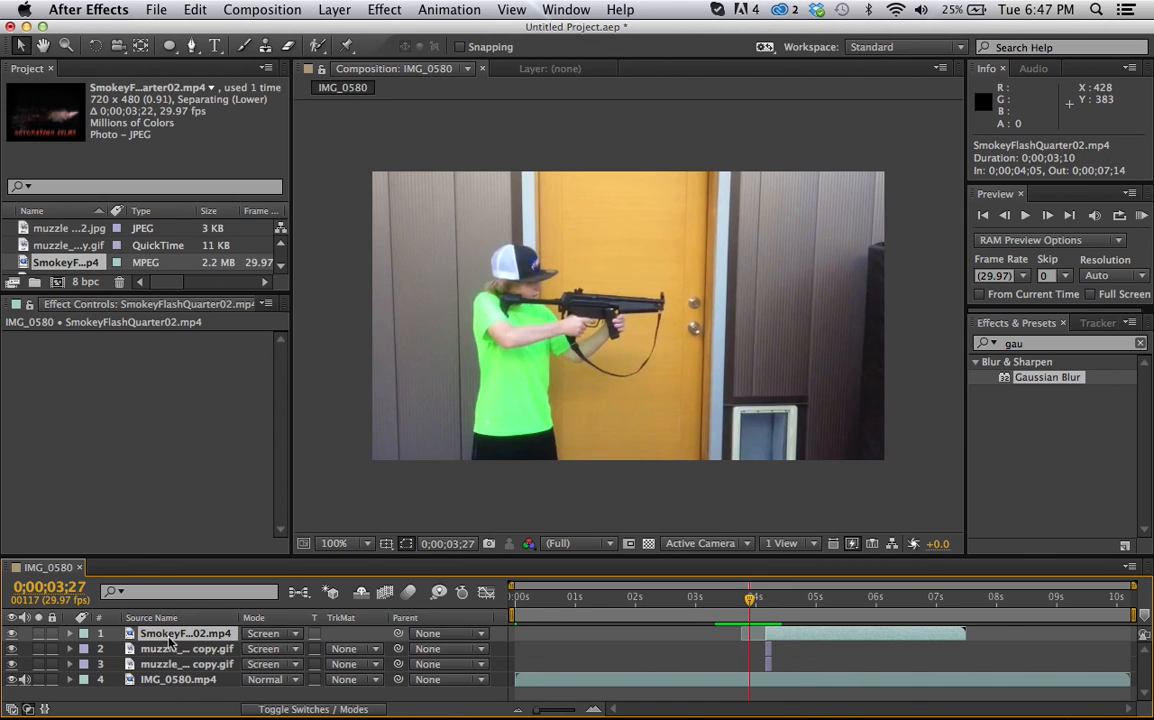
Step: Set the smoky flash layer's Rotation to 189° while viewing frame 0;00;04;05
click(71, 634)
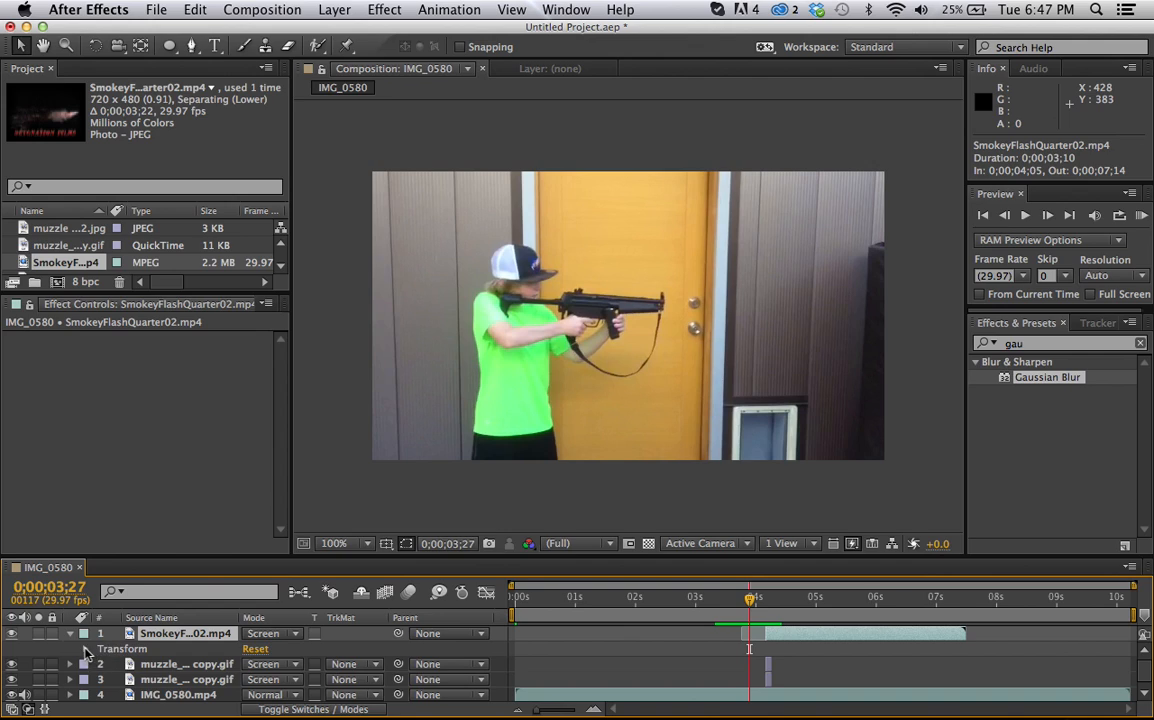
click(85, 649)
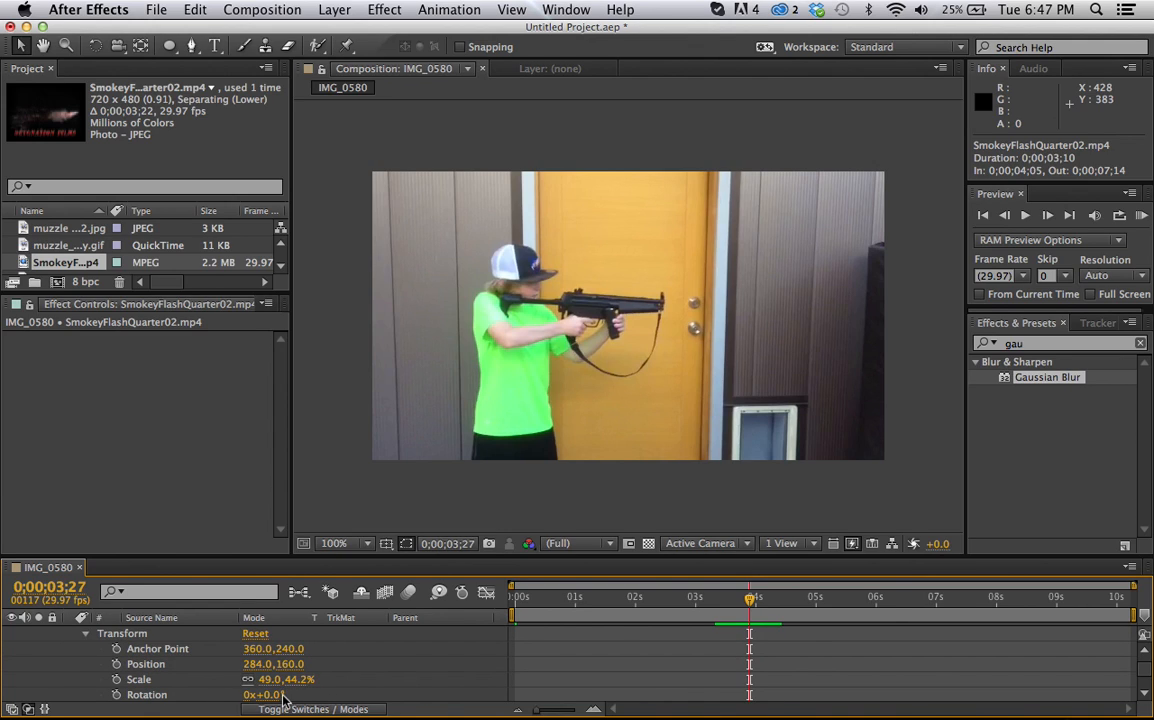
drag(261, 694, 269, 694)
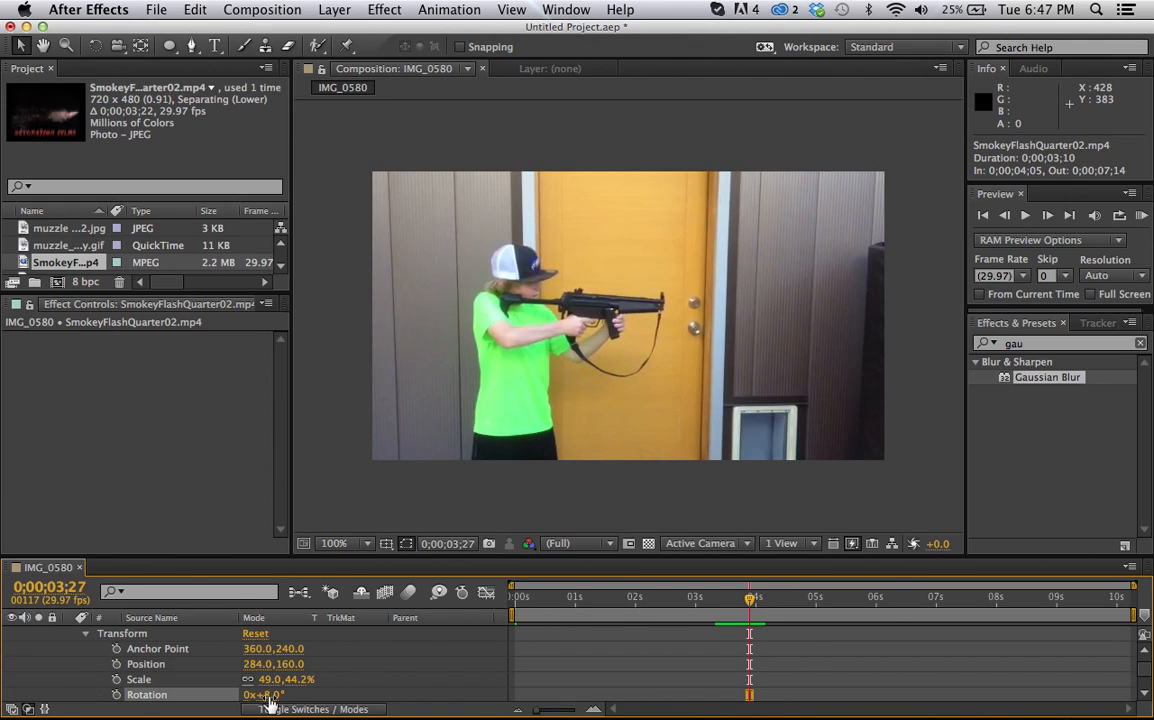
mouse_move(750, 600)
mouse_down()
mouse_move(740, 600)
mouse_move(767, 604)
mouse_up()
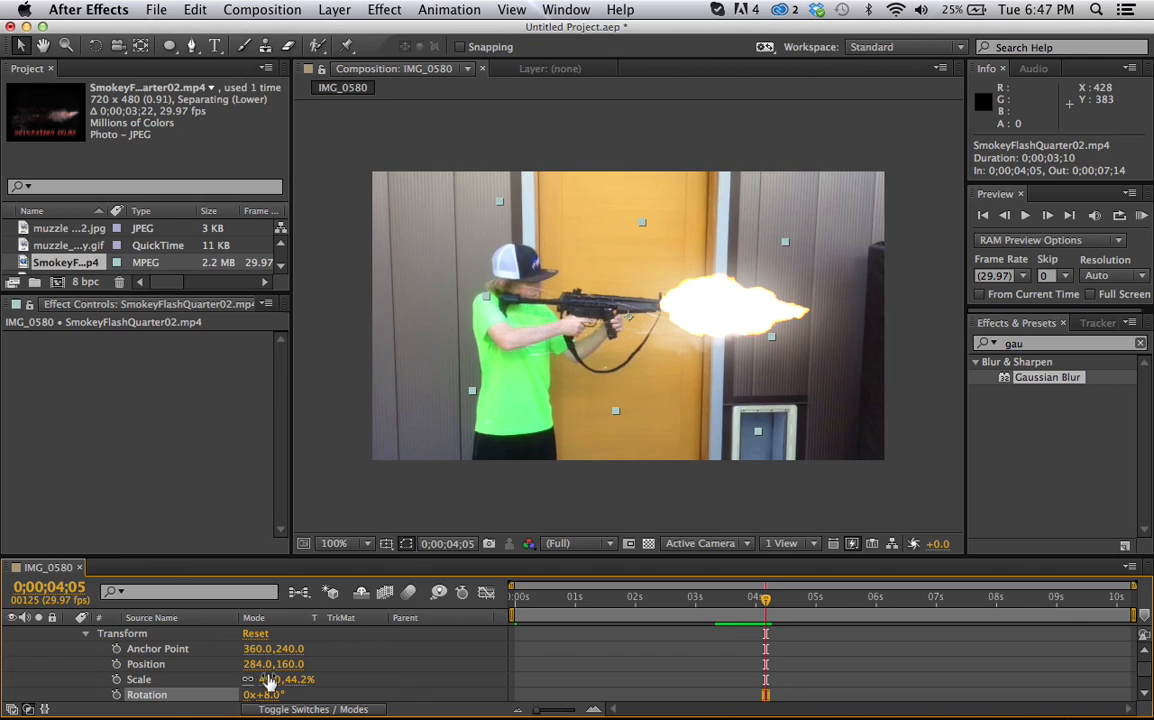
drag(265, 694, 441, 712)
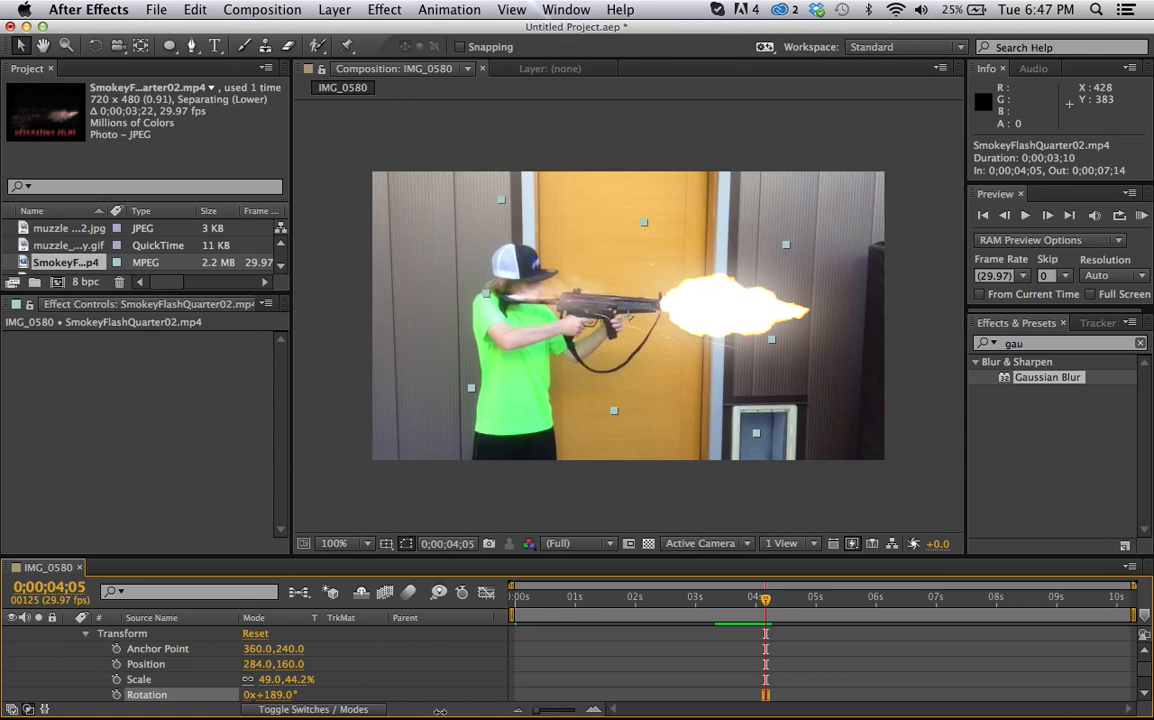
Step: Scale the smoky flash layer to 39.8, 36.9% and move it to 447, 163 at the end of the barrel
drag(601, 290, 754, 295)
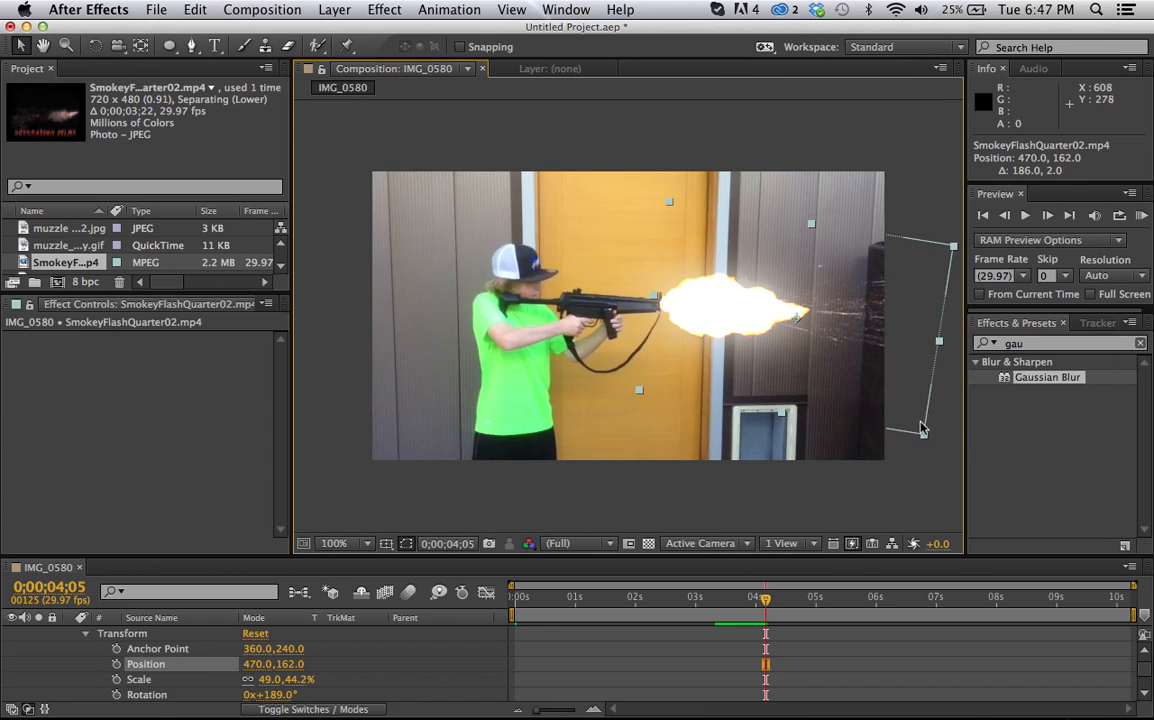
drag(924, 437, 900, 418)
drag(855, 321, 832, 322)
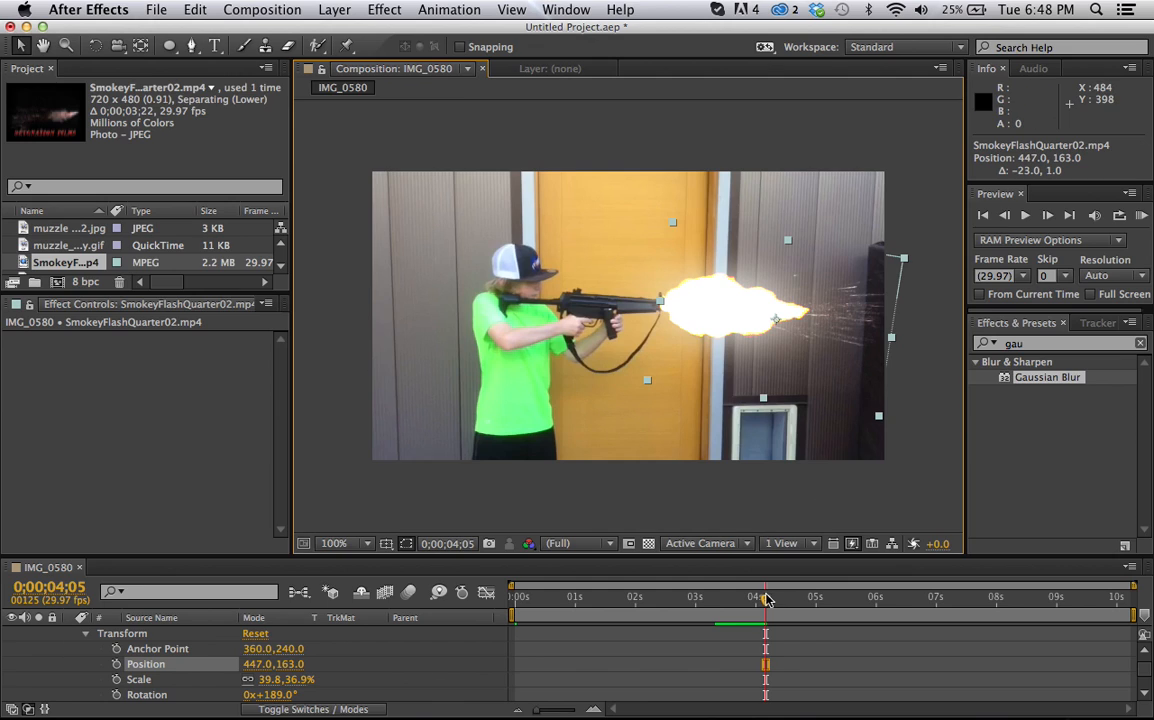
Step: Move the smoky flash layer to 429, 155 to line its smoke up with the muzzle, checking nearby frames, and collapse its properties
drag(766, 598, 772, 601)
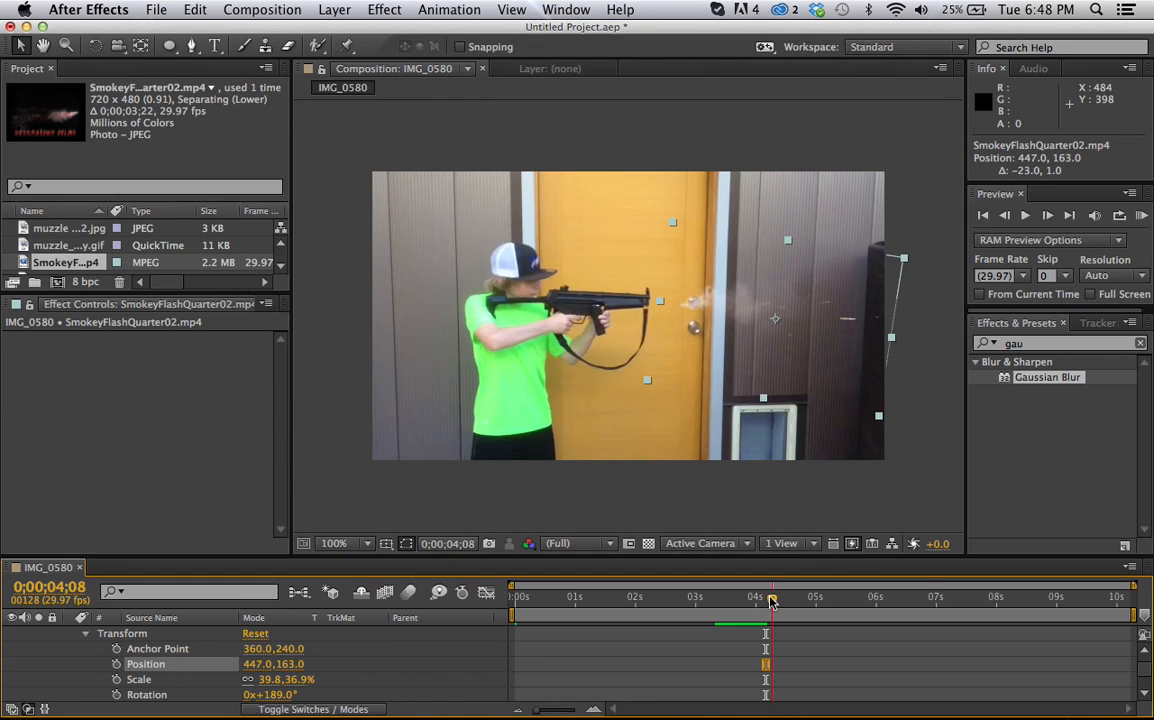
drag(817, 316, 787, 310)
drag(772, 601, 766, 600)
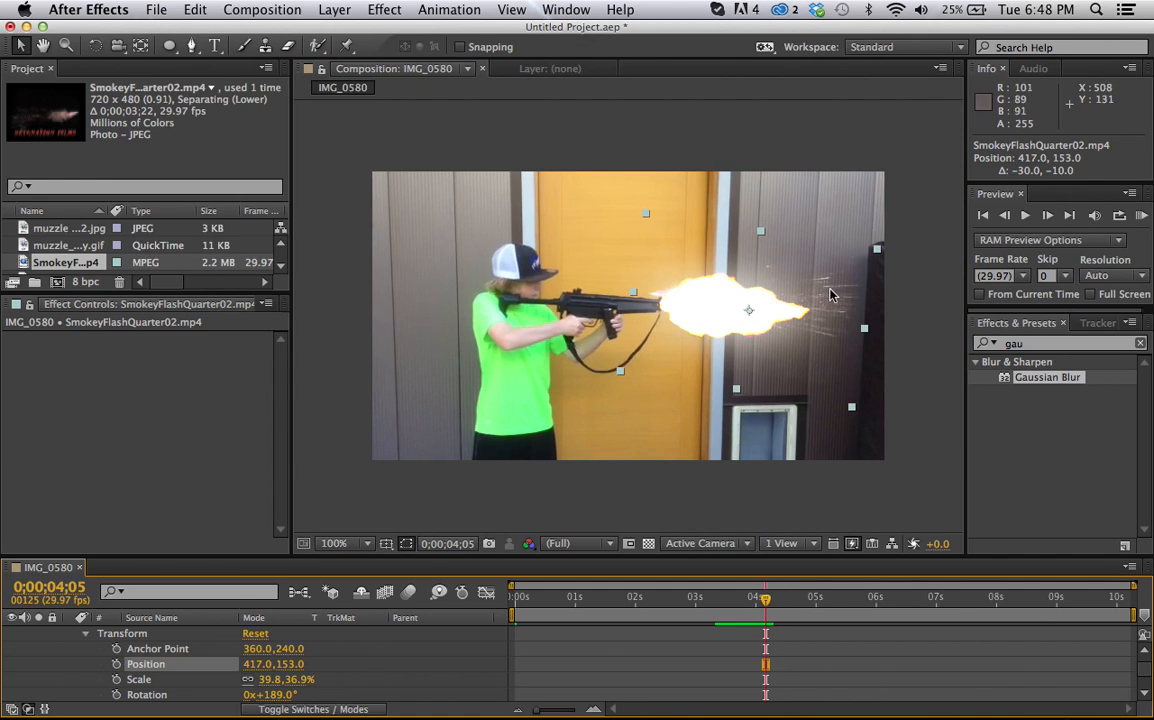
drag(811, 305, 825, 311)
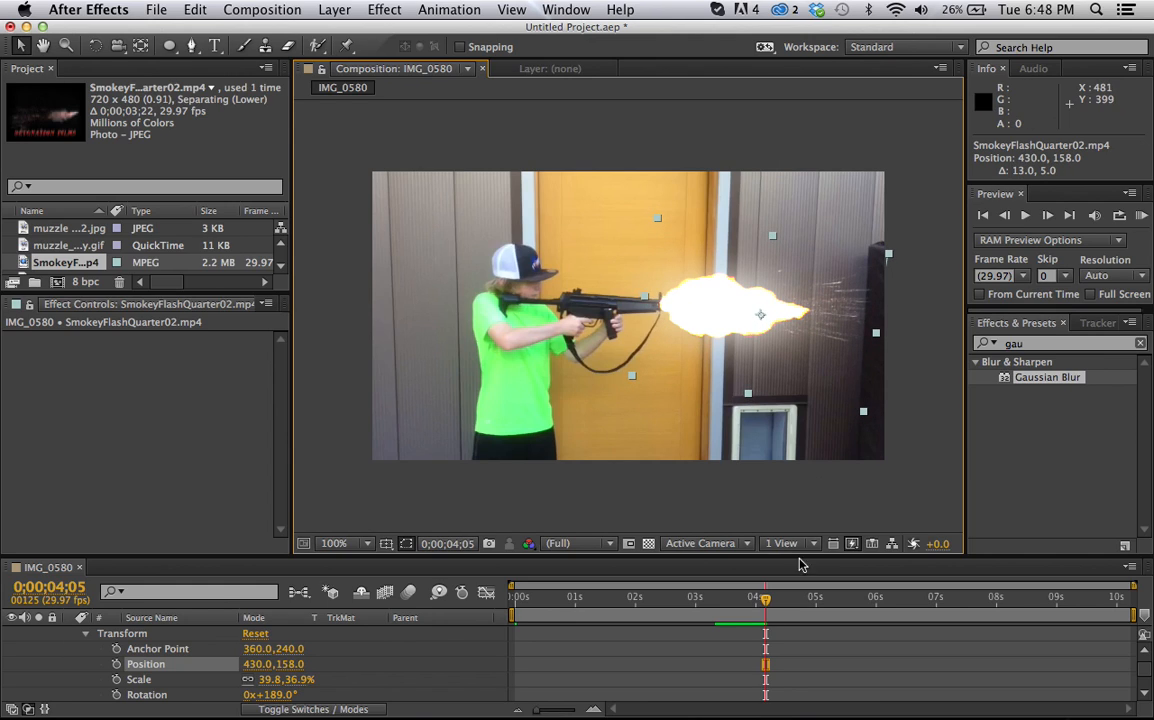
mouse_move(775, 603)
mouse_down()
mouse_move(734, 601)
mouse_move(784, 604)
mouse_move(765, 603)
mouse_up()
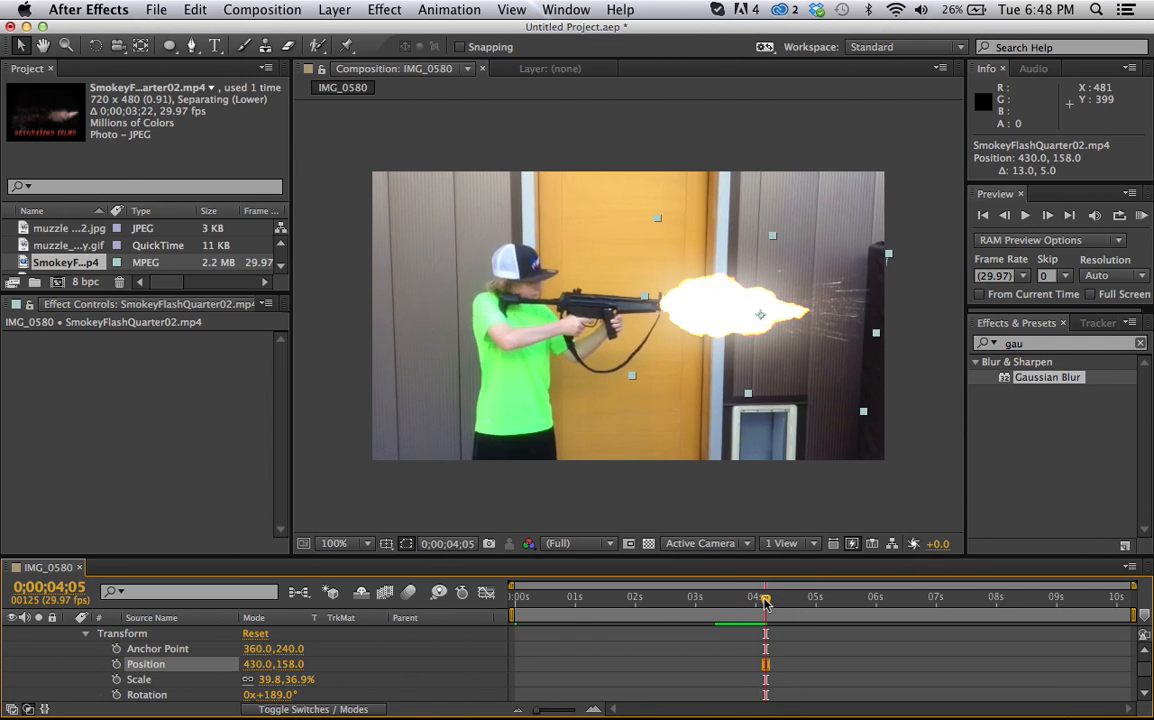
drag(790, 339, 790, 336)
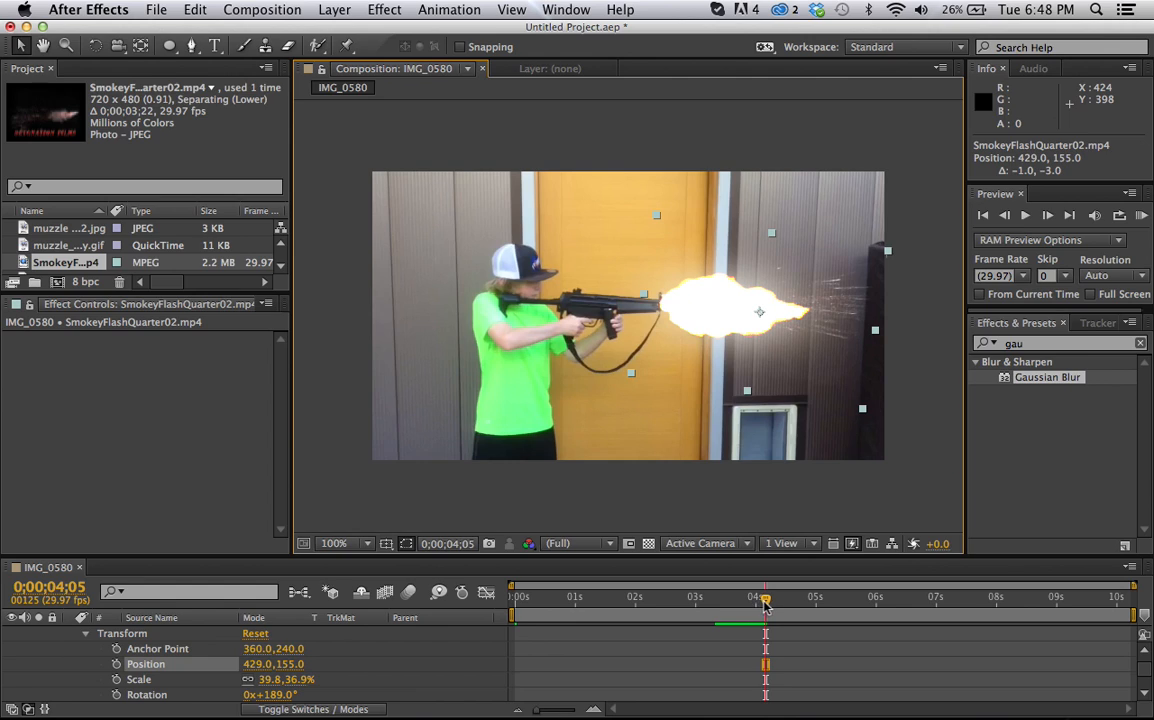
click(82, 634)
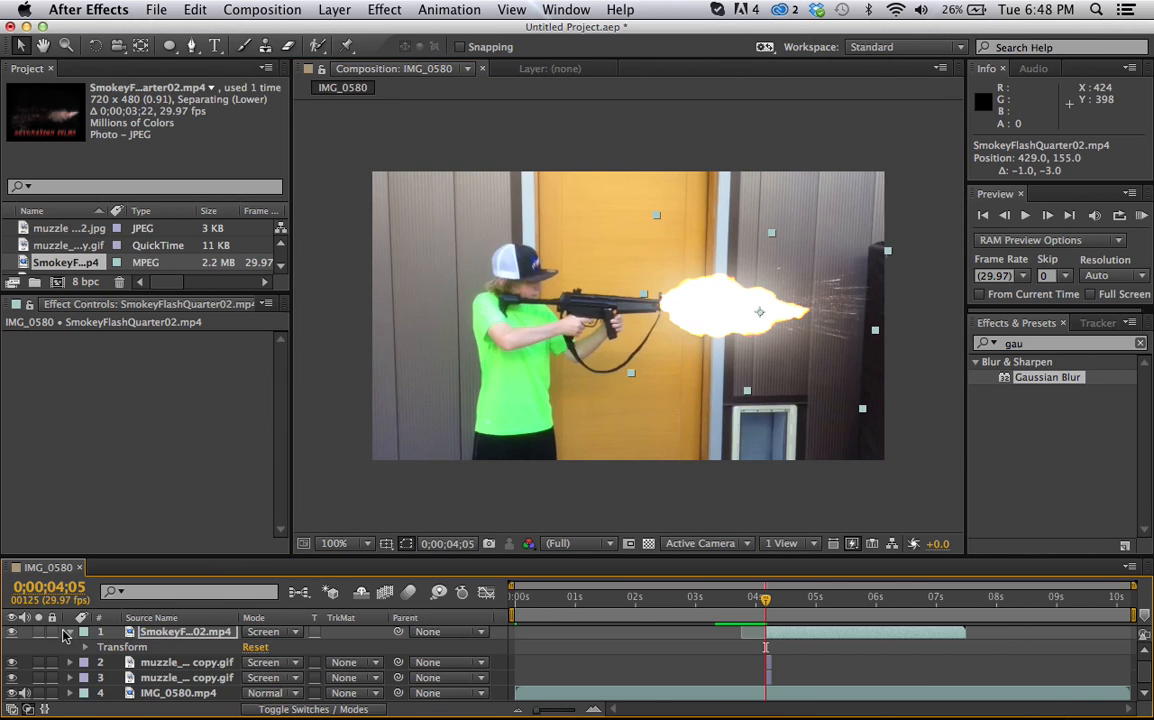
click(69, 634)
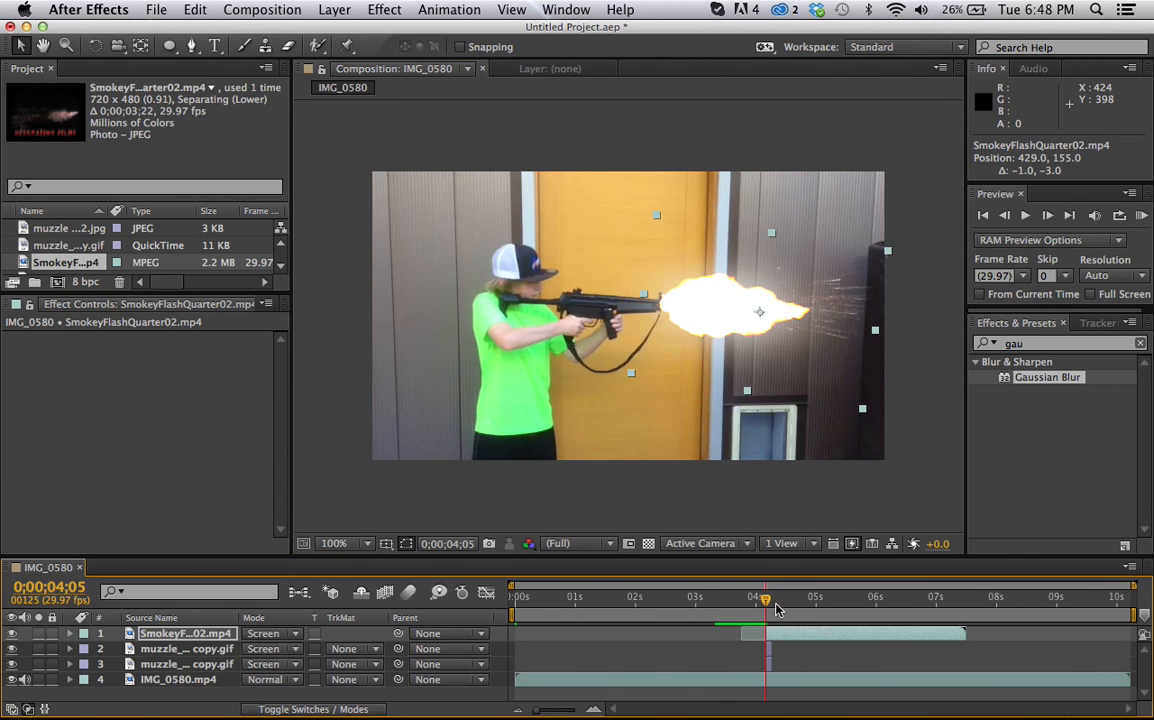
Step: Play back the shot through the muzzle flash from 0;00;03;23 and again from 0;00;03;04
drag(765, 605, 742, 607)
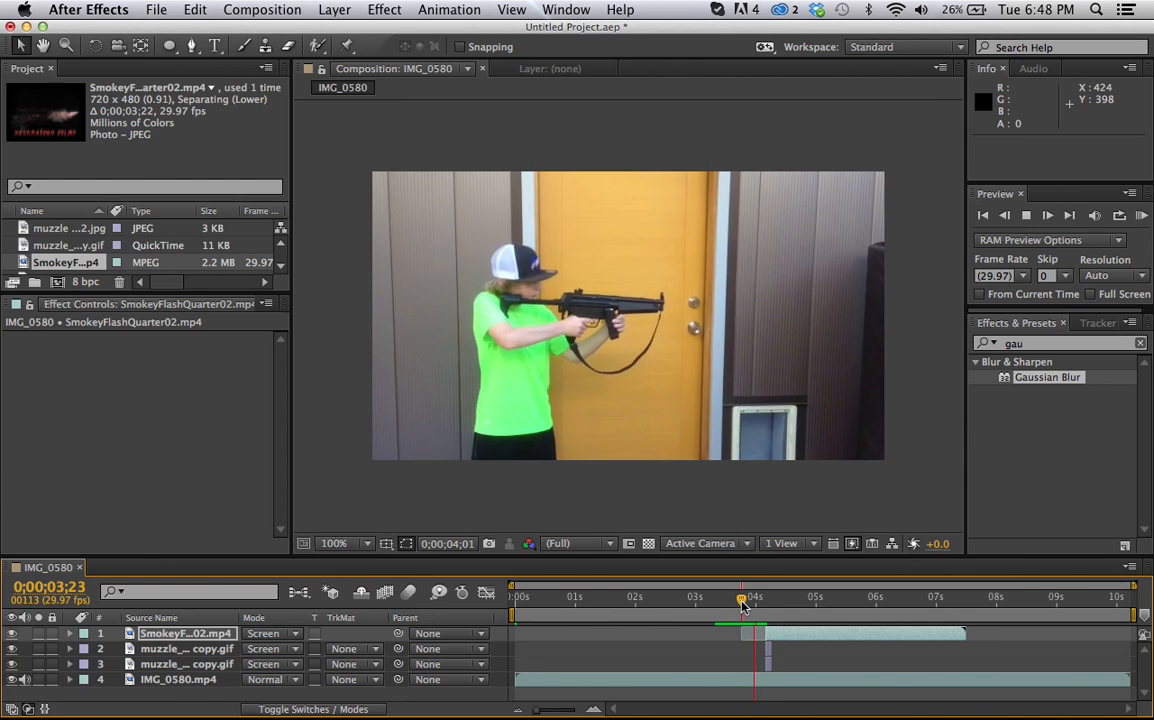
key(space)
click(805, 602)
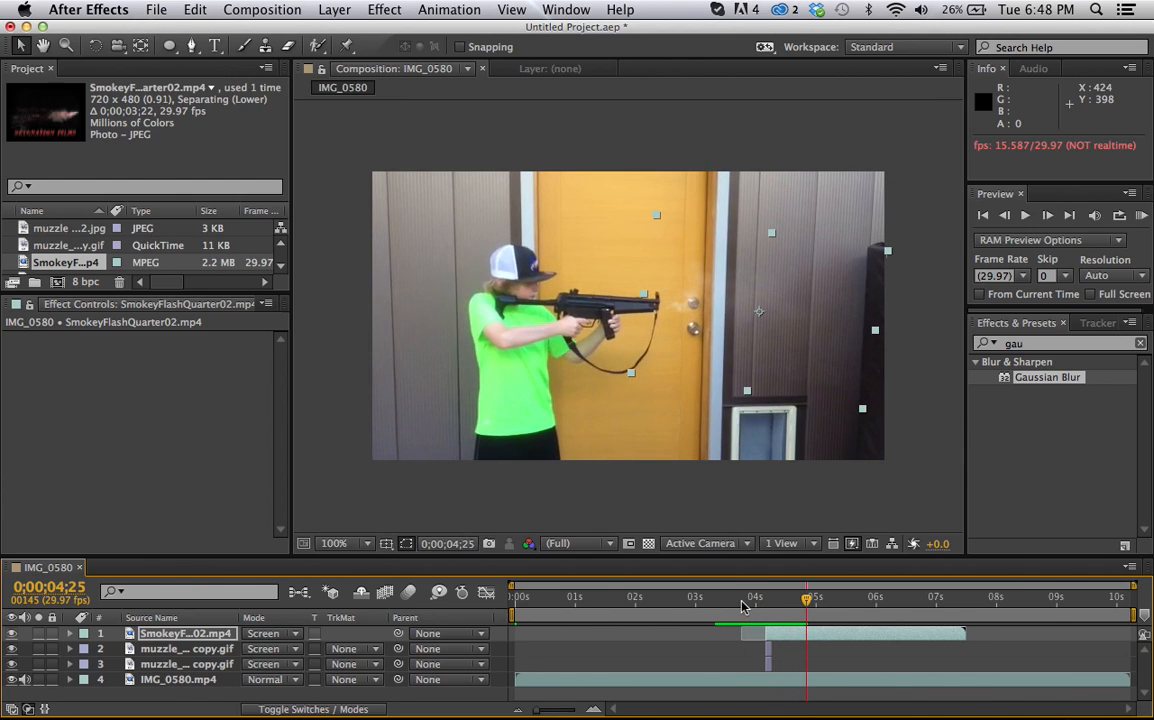
drag(818, 603, 703, 603)
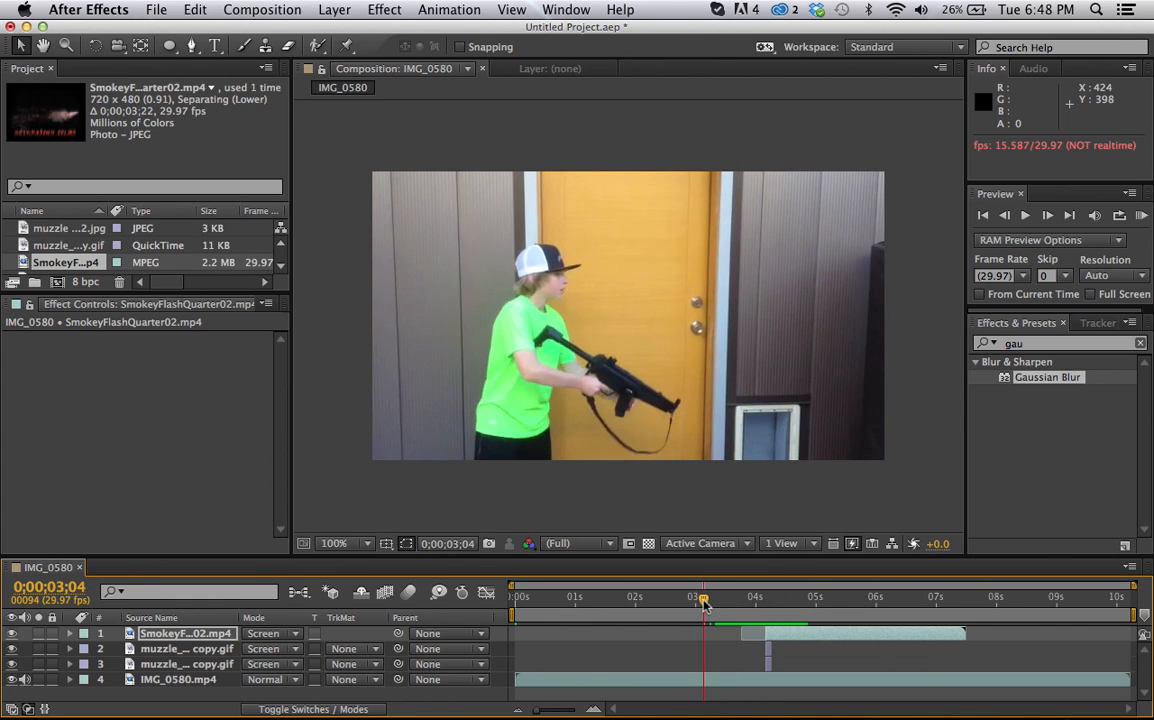
key(space)
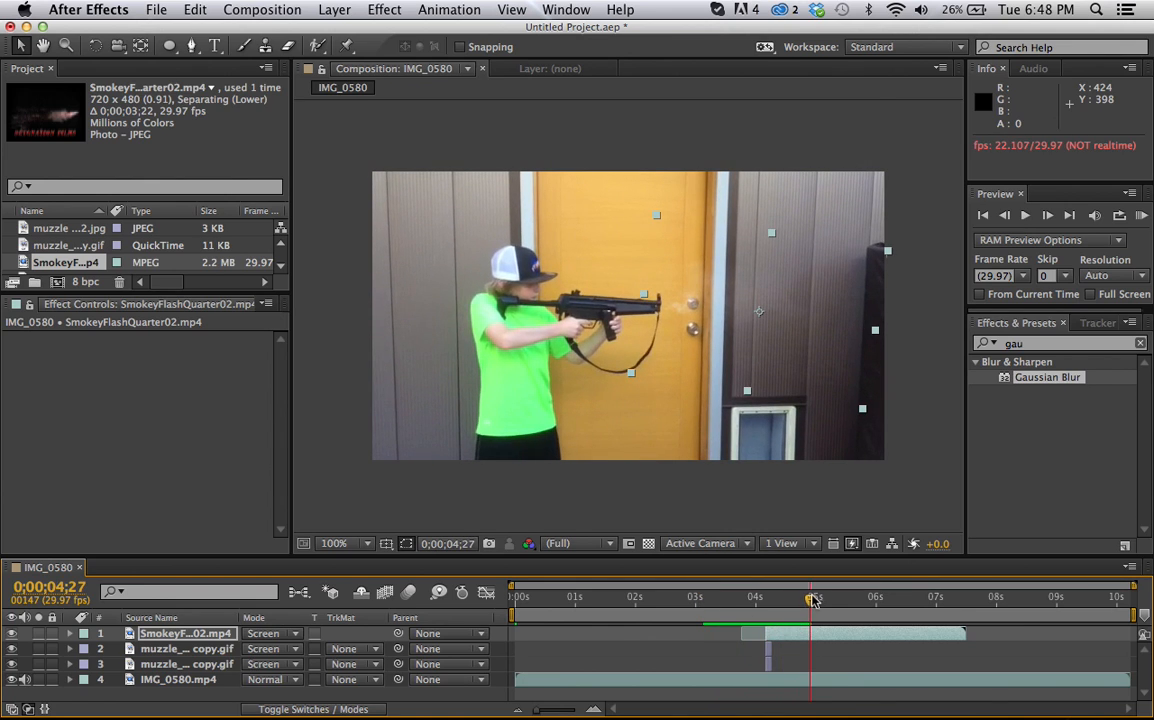
Step: Shift the smoky flash clip one frame so its visible part starts at 0;00;04;06, and play back the shot
drag(813, 600, 791, 641)
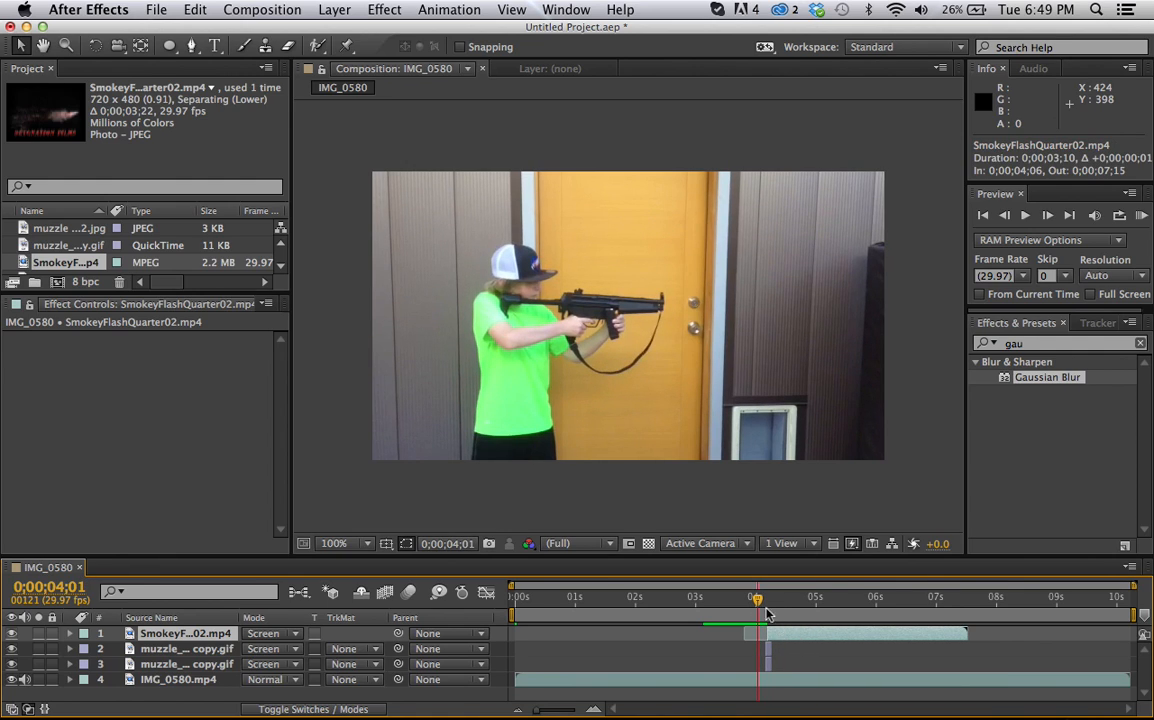
drag(760, 600, 710, 607)
key(space)
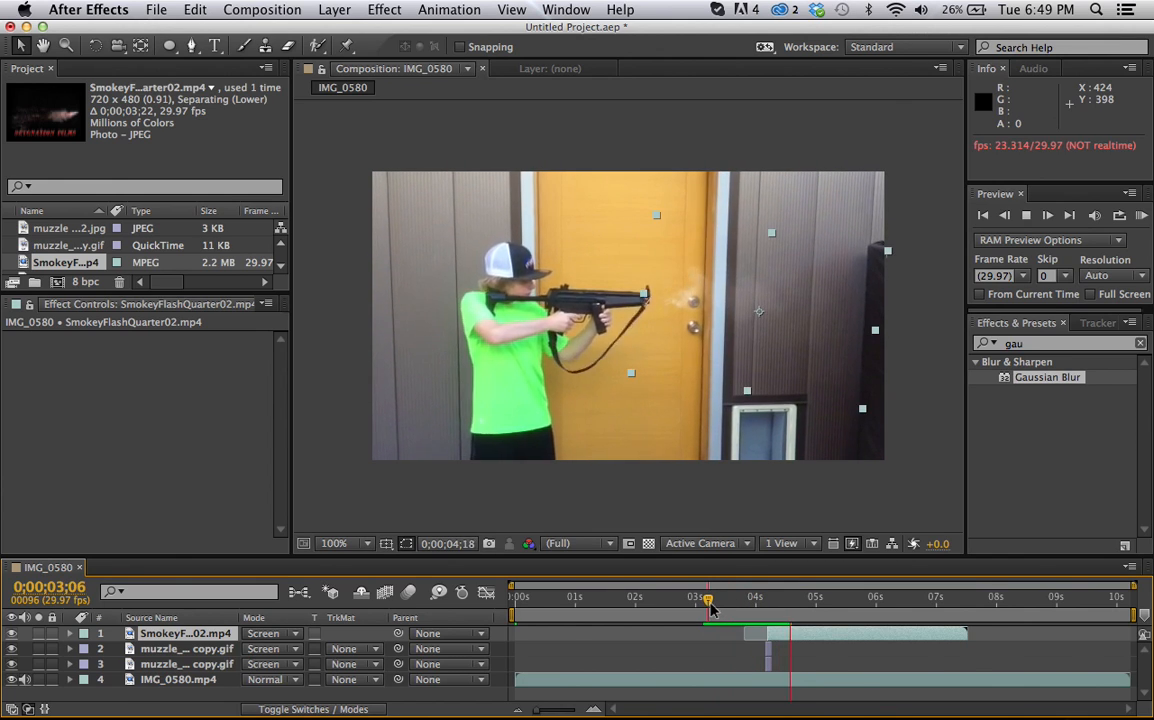
key(space)
drag(800, 600, 746, 604)
key(space)
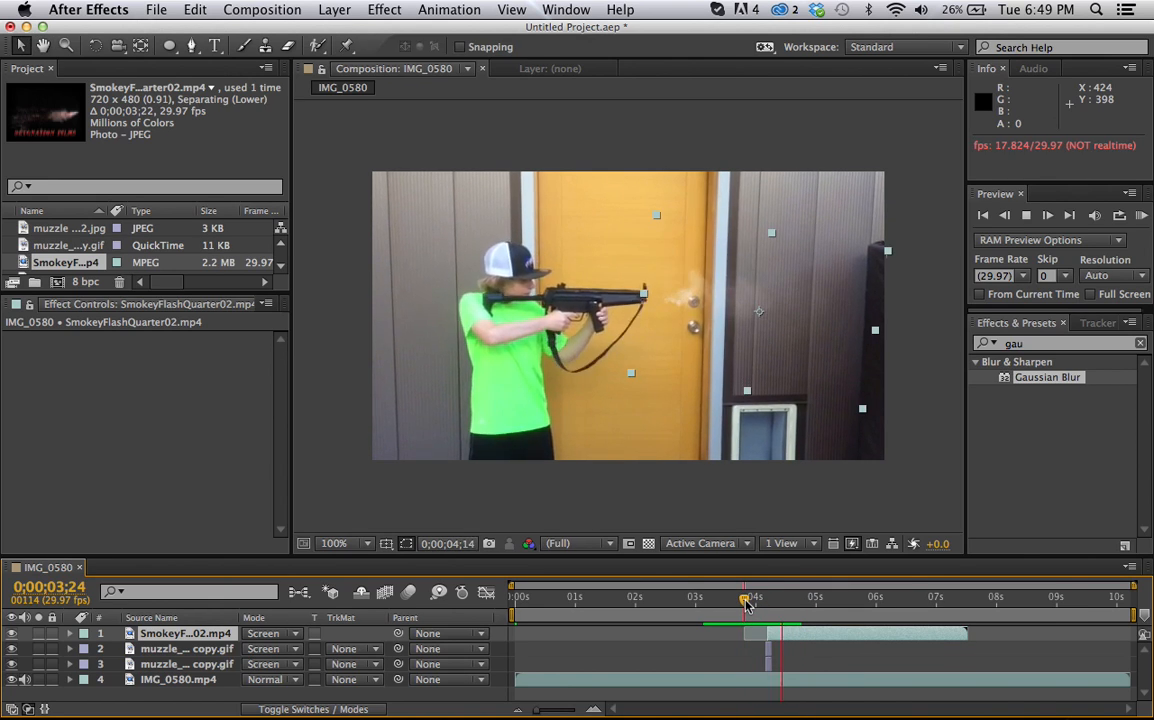
drag(801, 603, 758, 612)
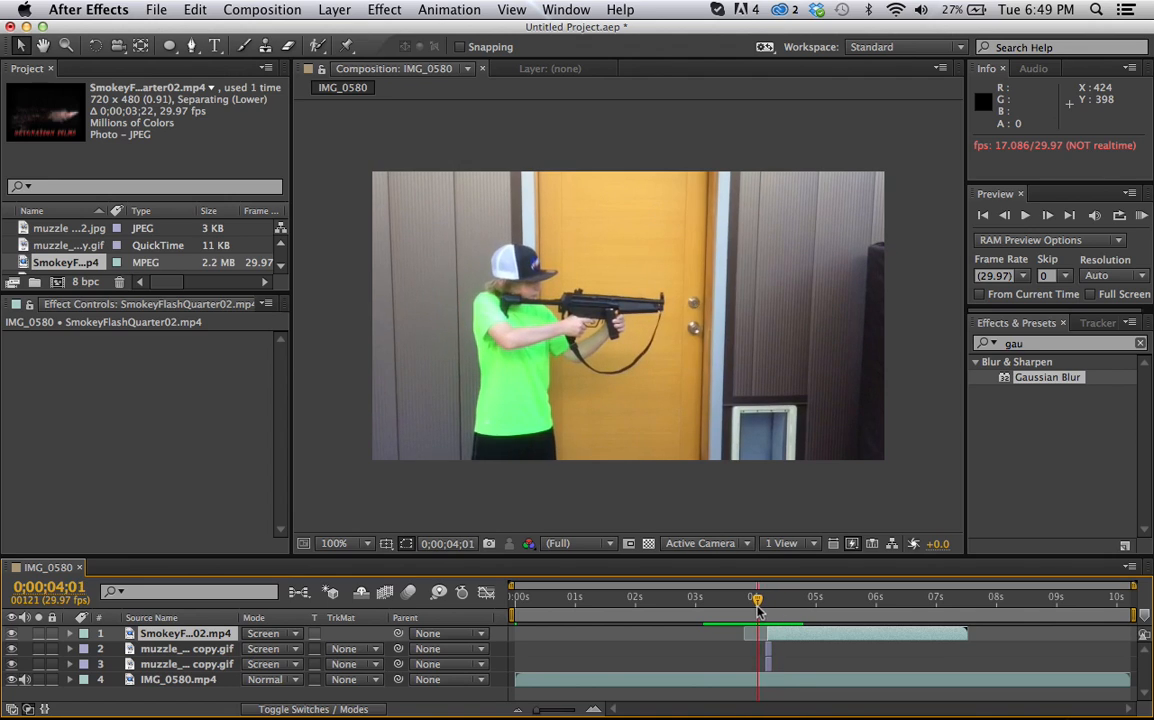
Step: Trim the smoky flash clip's out point to 0;00;04;29 and play back the shot from 0;00;02;15
mouse_move(981, 700)
drag(968, 634, 818, 632)
drag(757, 603, 738, 620)
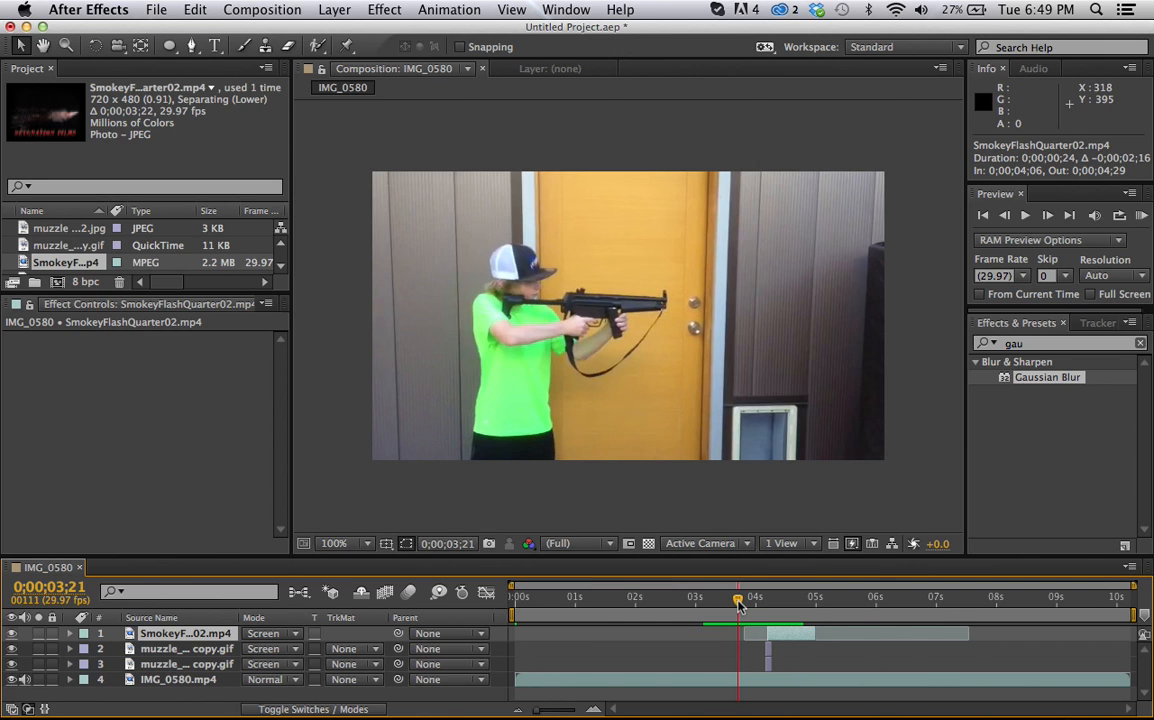
click(668, 600)
key(space)
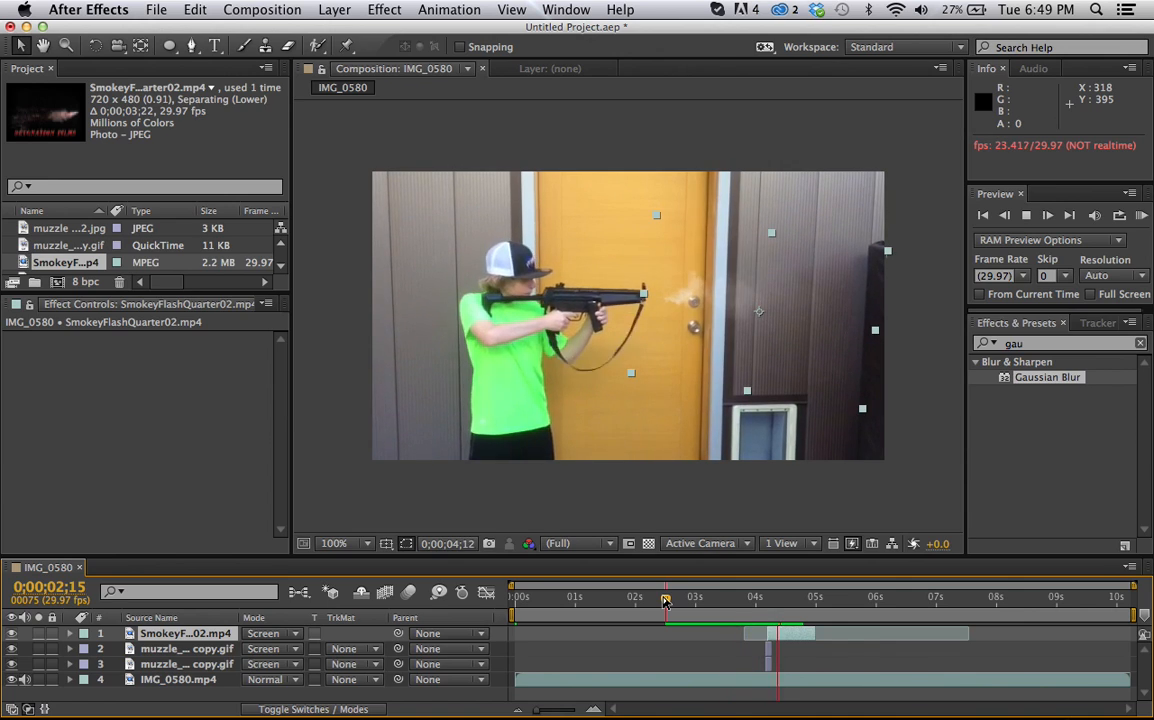
key(space)
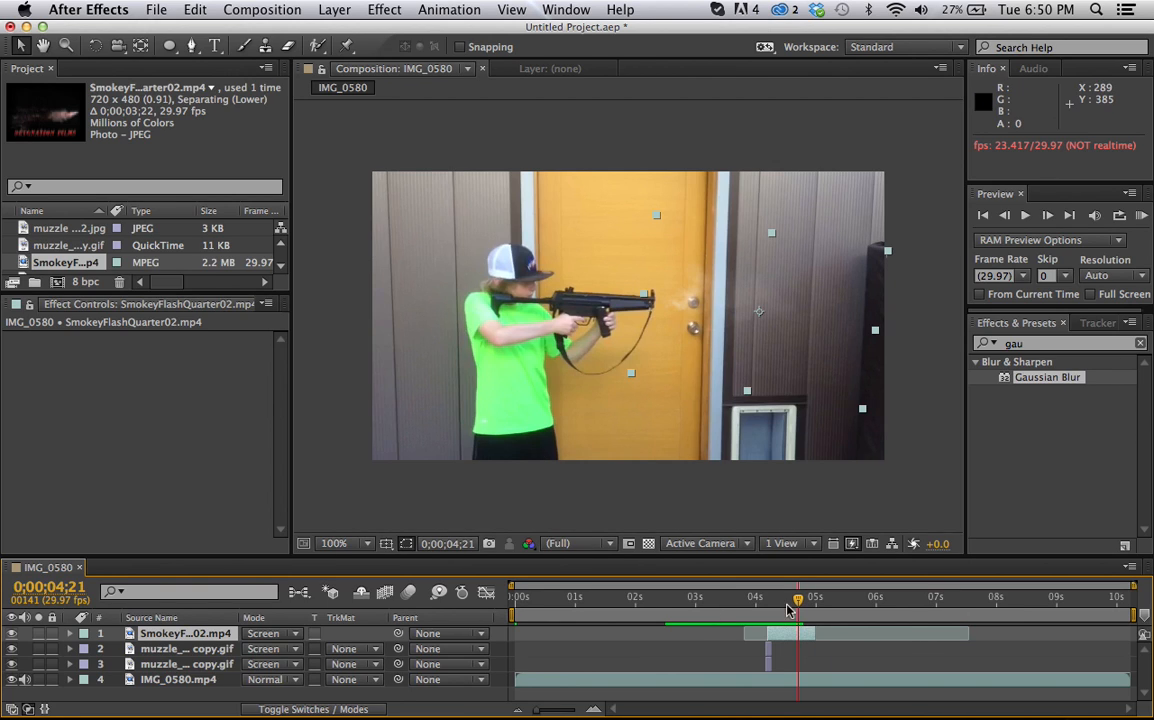
Step: Duplicate the IMG_0580.mp4 layer and set the upper copy's blending mode to Screen
drag(797, 598, 733, 598)
click(155, 686)
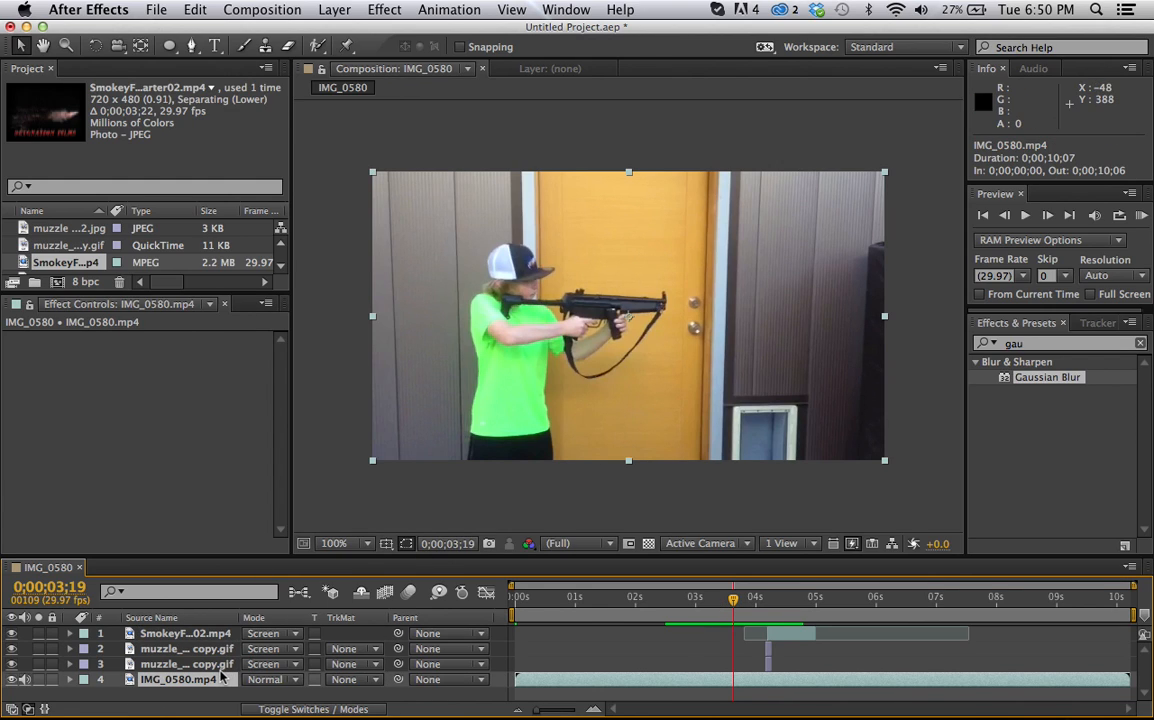
key(super+d)
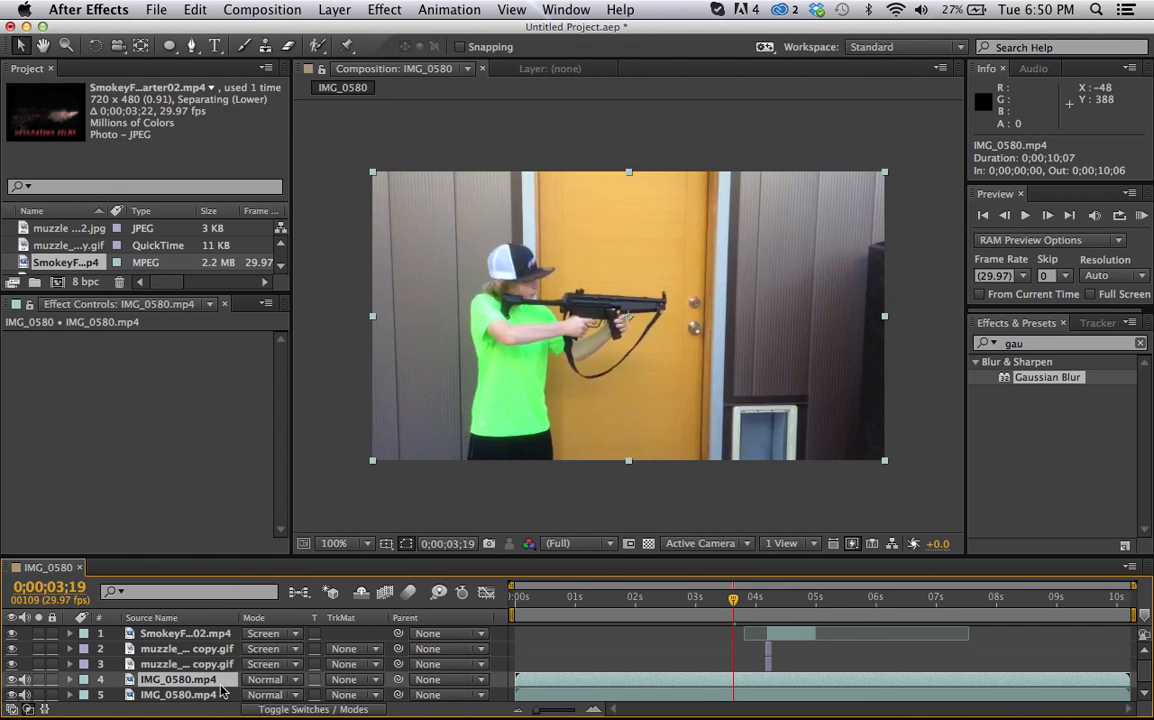
click(296, 682)
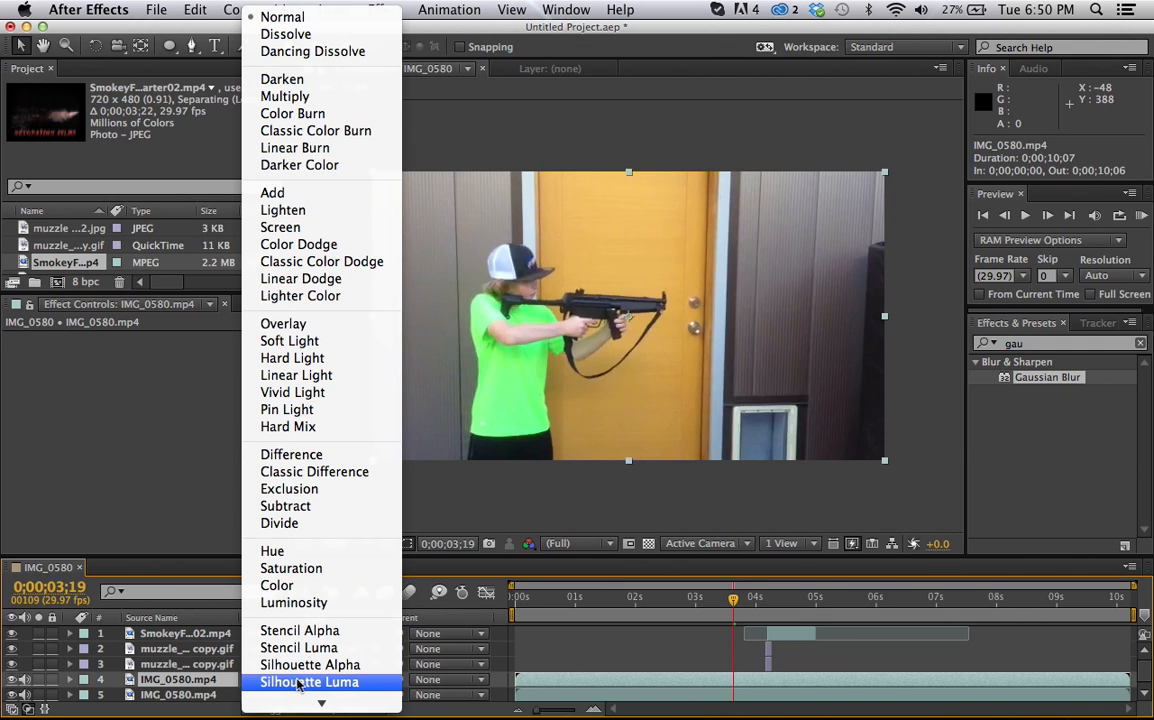
click(342, 229)
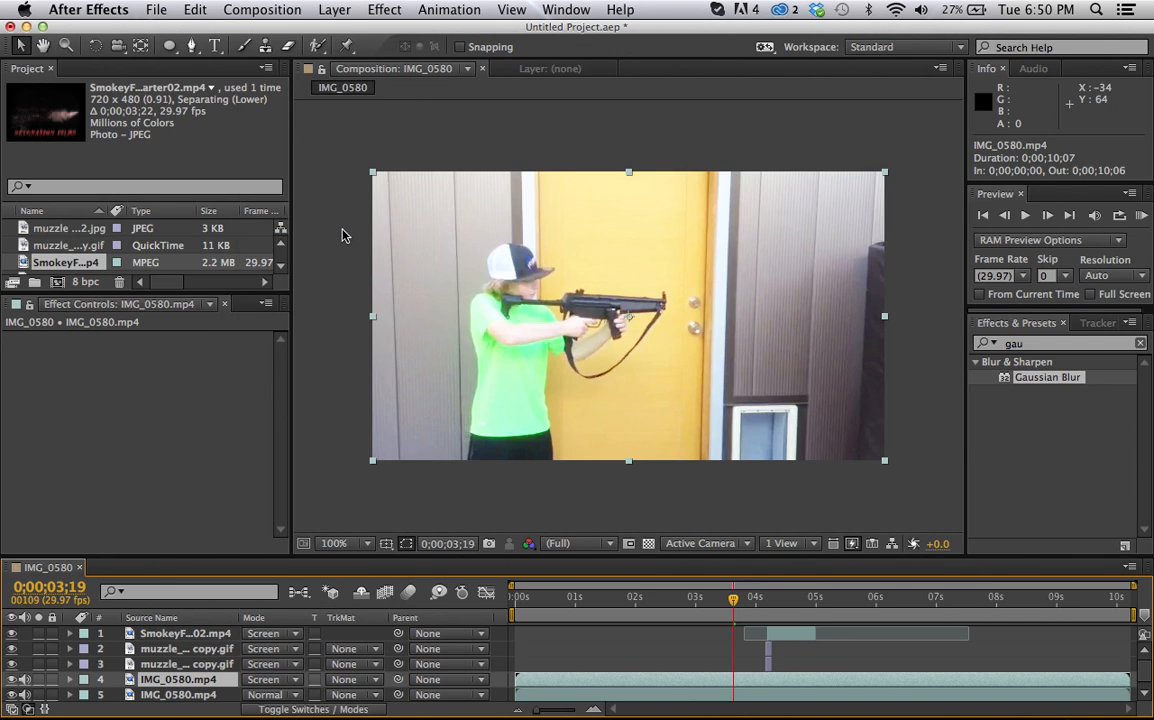